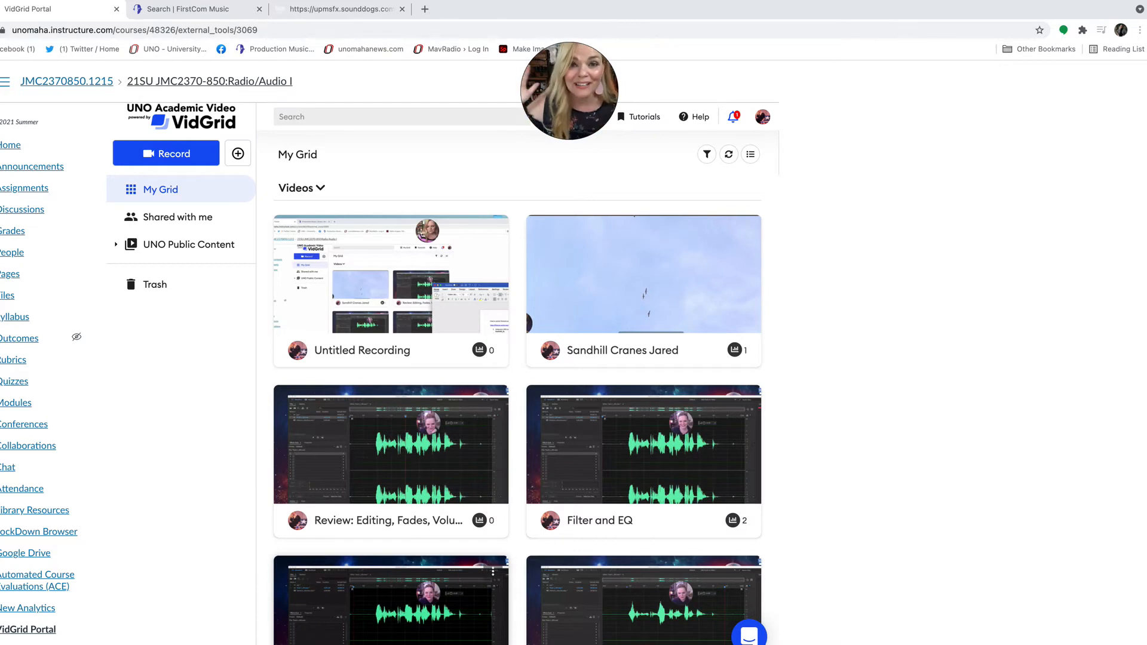
Return to the course home page and open the PSA assignment listed in Module 2
{"action": "scroll", "coordinate": [418, 598], "scroll_direction": "down", "scroll_amount": 1}
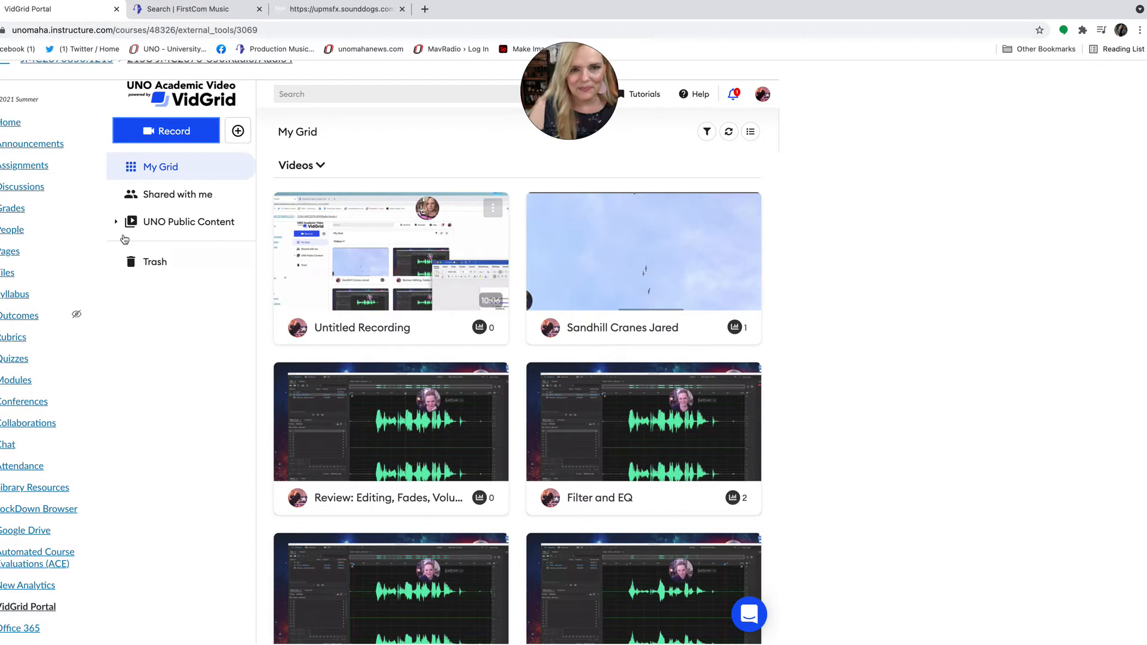
{"action": "left_click", "coordinate": [11, 123]}
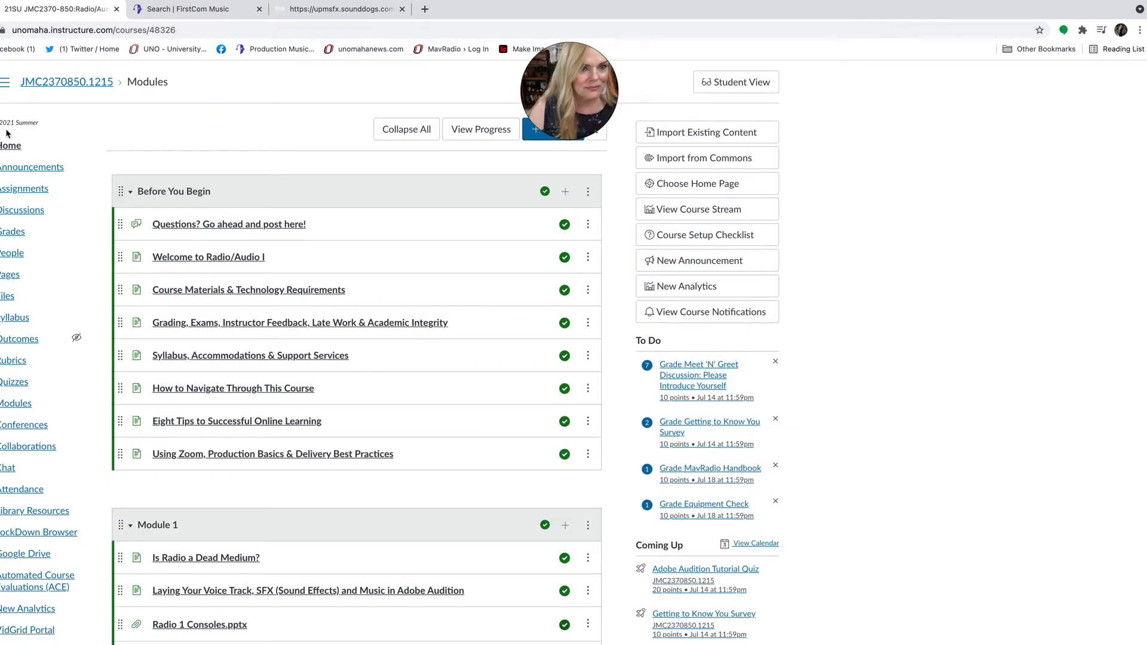
{"action": "scroll", "coordinate": [332, 319], "scroll_direction": "down", "scroll_amount": 6}
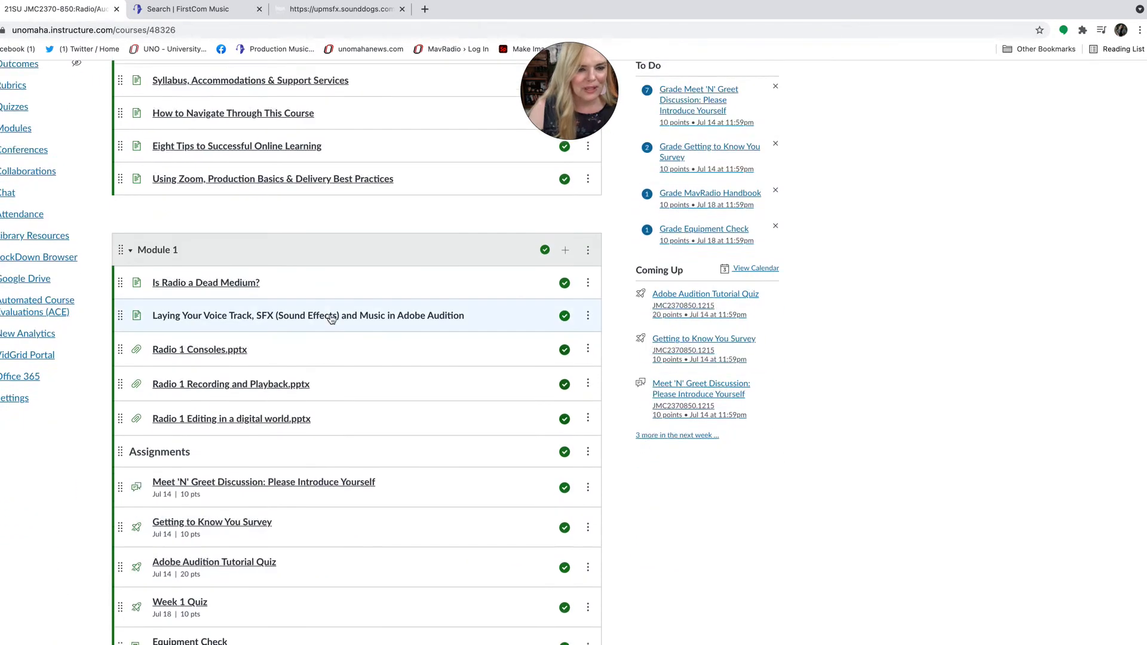
{"action": "scroll", "coordinate": [332, 319], "scroll_direction": "down", "scroll_amount": 3}
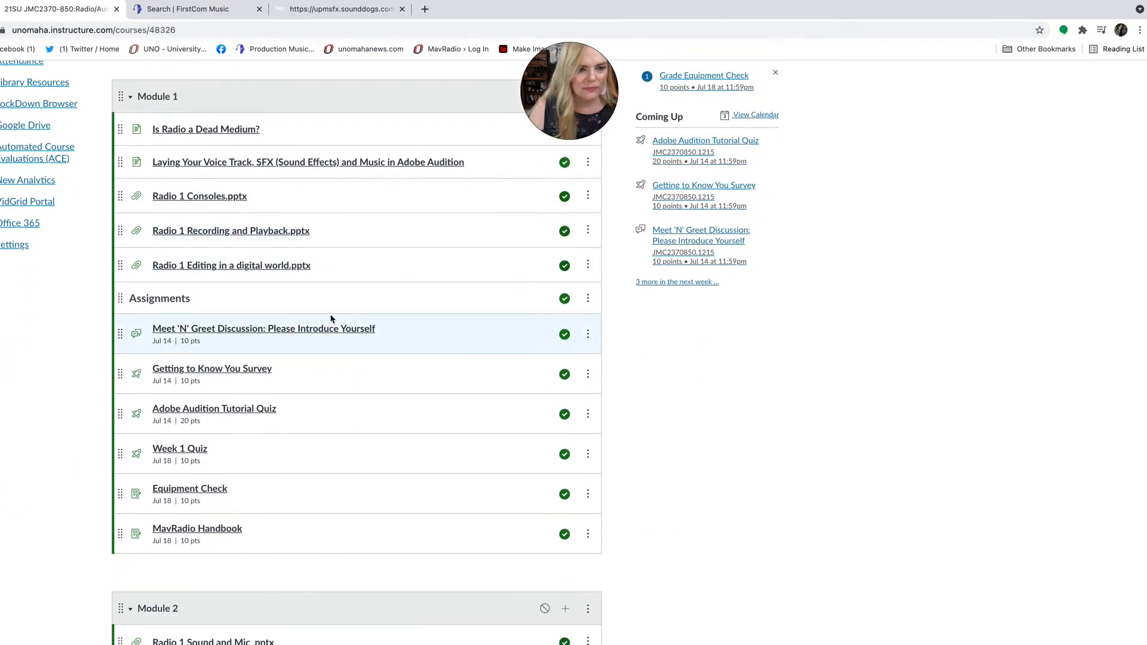
{"action": "scroll", "coordinate": [331, 318], "scroll_direction": "down", "scroll_amount": 2}
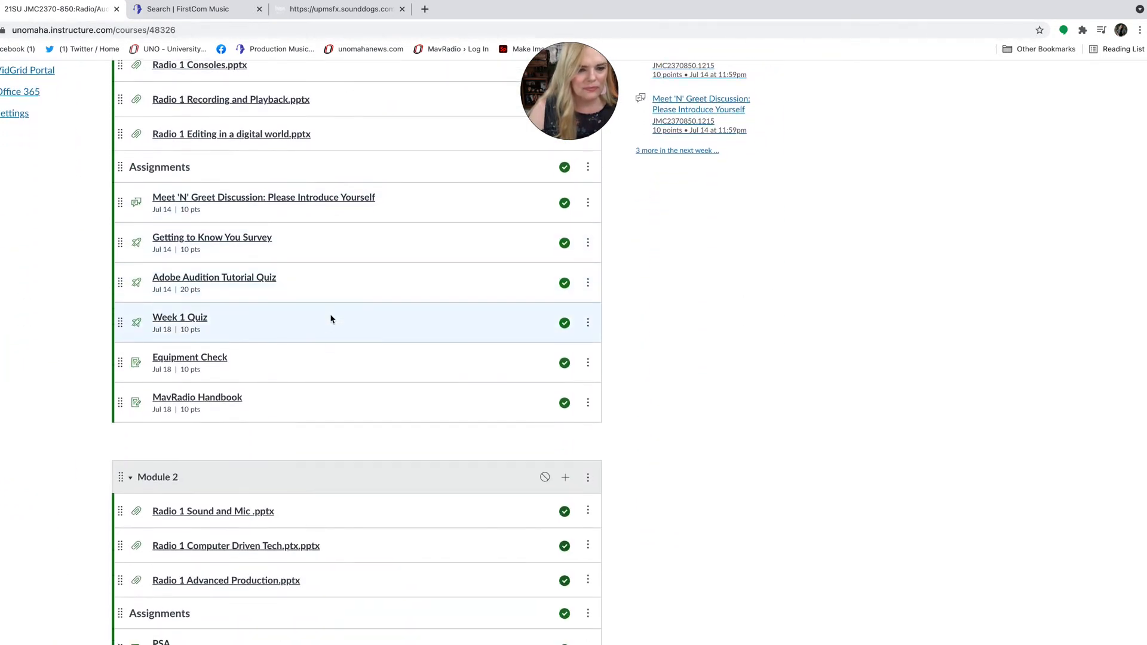
{"action": "scroll", "coordinate": [332, 318], "scroll_direction": "down", "scroll_amount": 4}
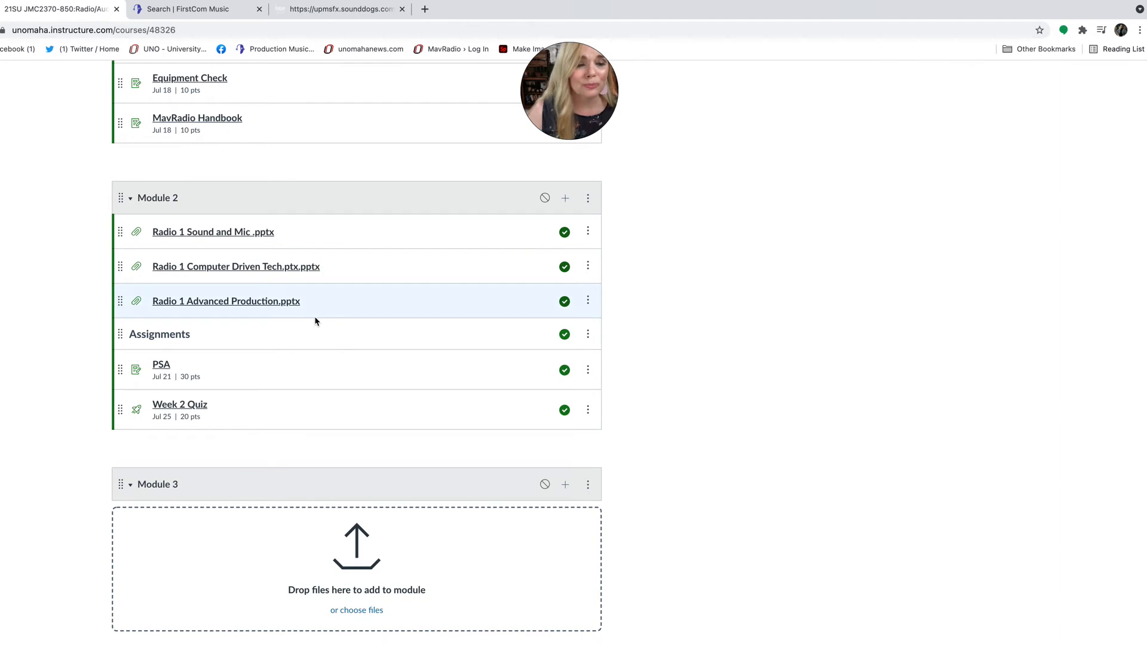
{"action": "left_click", "coordinate": [159, 367]}
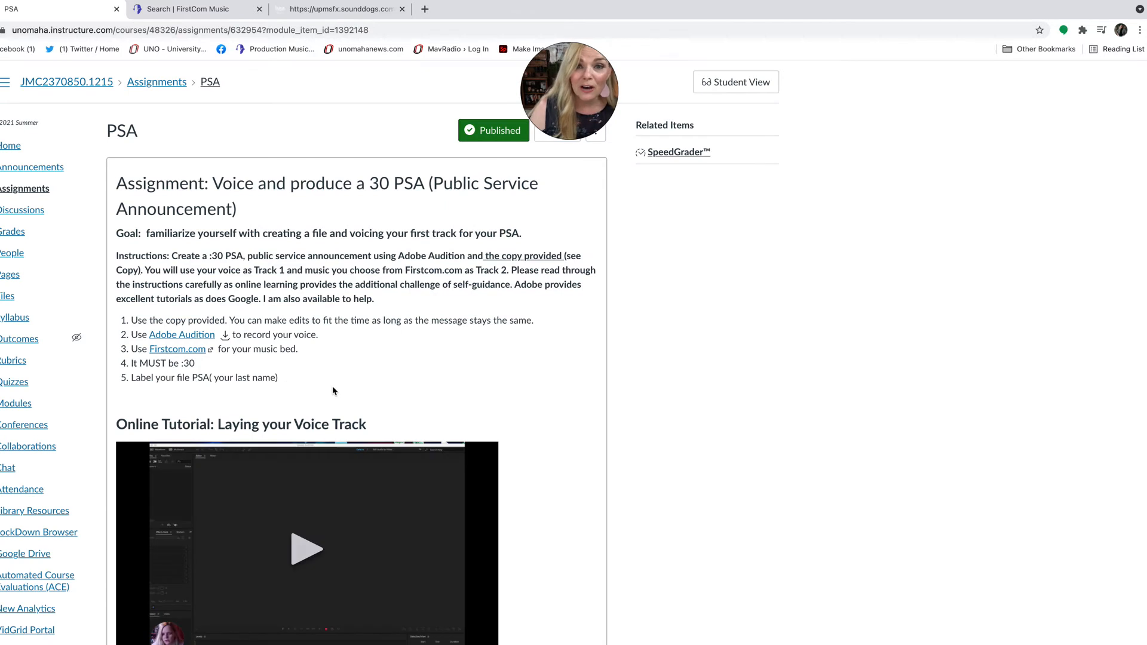
Review the PSA assignment instructions and preview the announcer copy linked under Examples
{"action": "scroll", "coordinate": [333, 391], "scroll_direction": "down", "scroll_amount": 2}
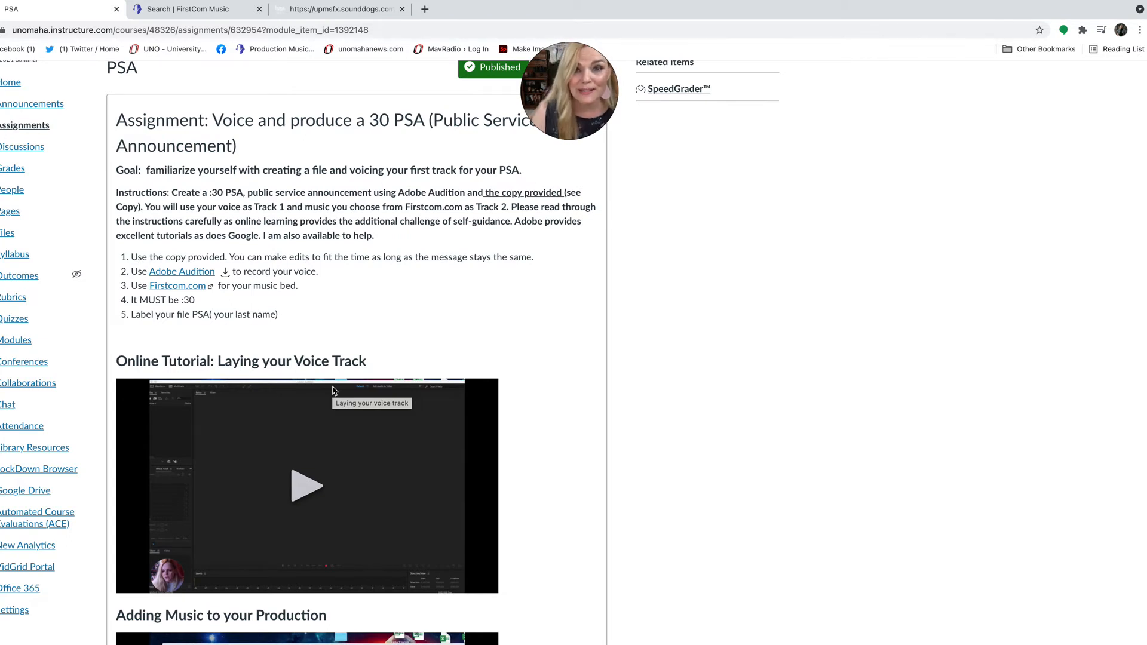
{"action": "scroll", "coordinate": [333, 391], "scroll_direction": "down", "scroll_amount": 6}
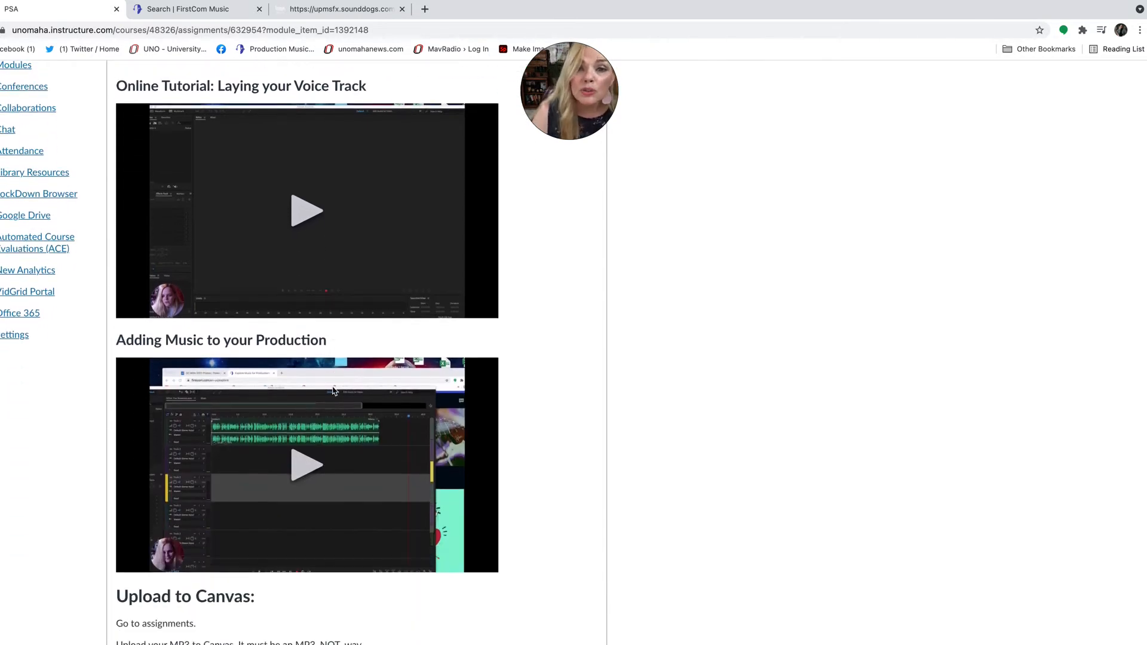
{"action": "scroll", "coordinate": [334, 391], "scroll_direction": "down", "scroll_amount": 5}
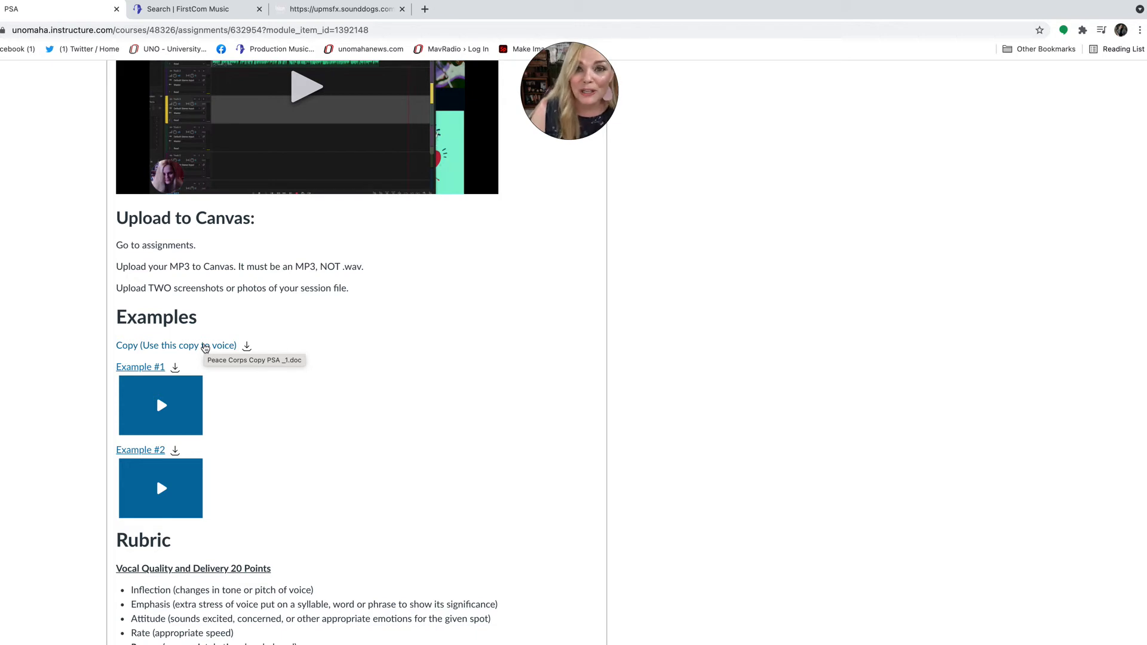
{"action": "left_click", "coordinate": [205, 347]}
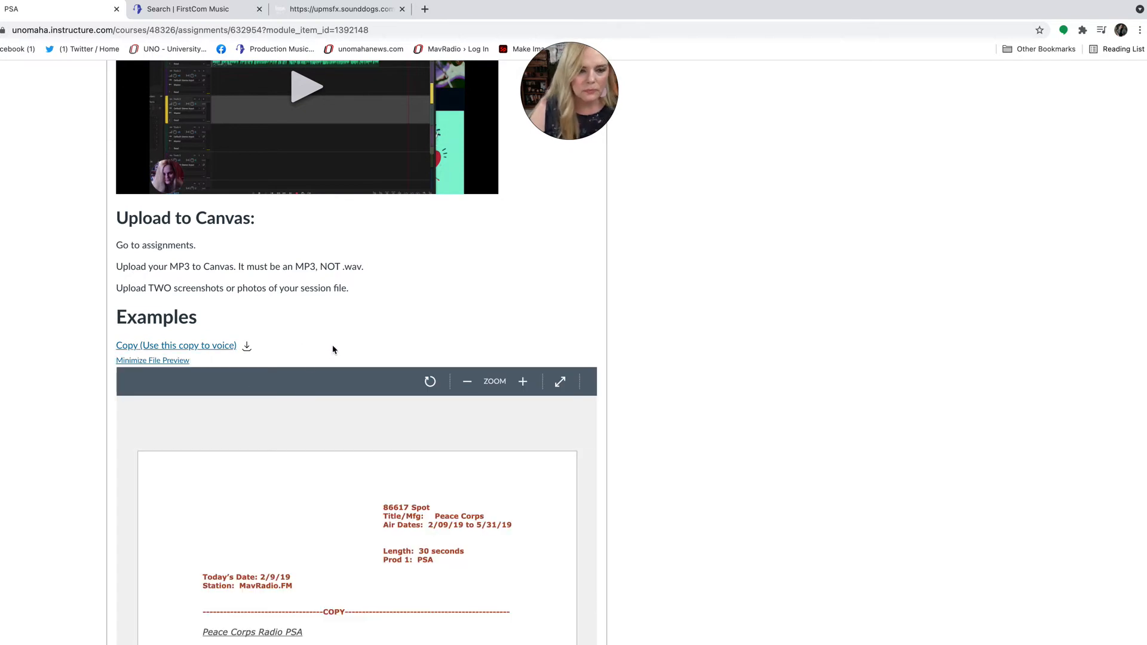
{"action": "scroll", "coordinate": [333, 350], "scroll_direction": "down", "scroll_amount": 2}
{"action": "scroll", "coordinate": [332, 350], "scroll_direction": "down", "scroll_amount": 5}
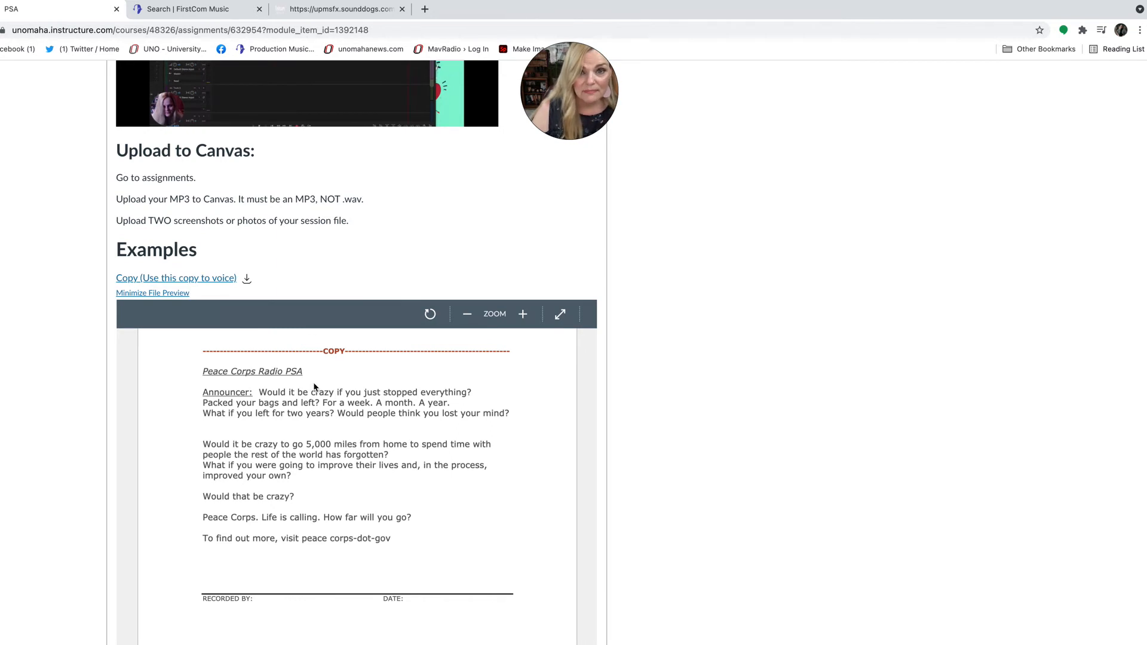
{"action": "scroll", "coordinate": [314, 387], "scroll_direction": "down", "scroll_amount": 1}
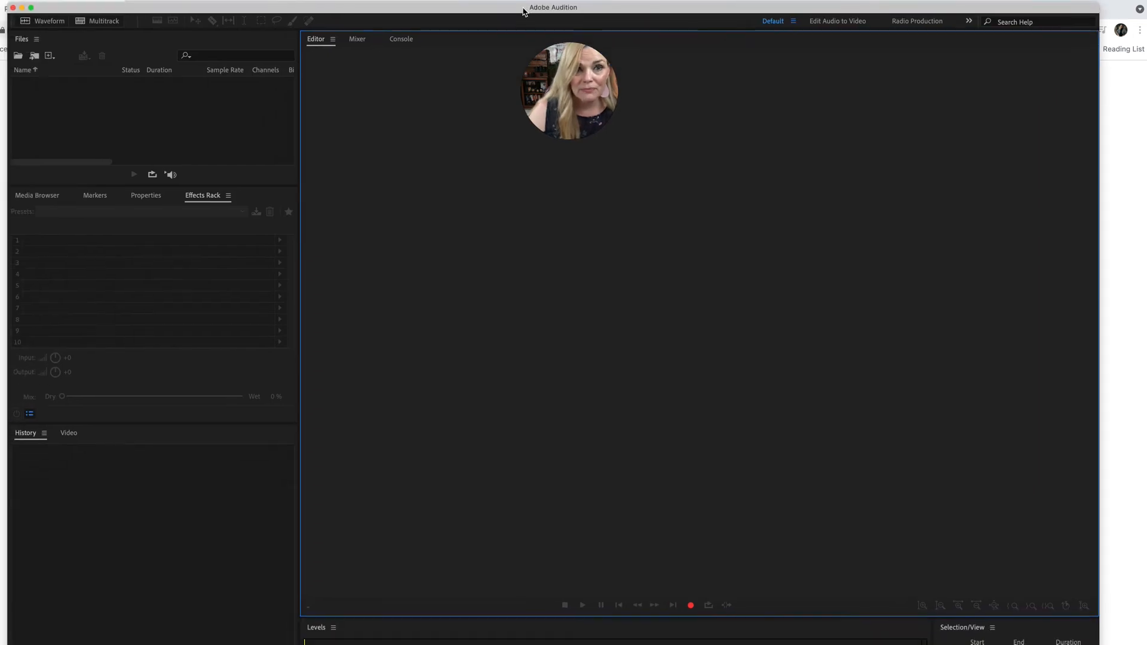
Move the browser aside and, in Adobe Audition, create a 44100 Hz stereo, 32-bit float audio file named PSA plus the last name
{"action": "left_click_drag", "start_coordinate": [1116, 9], "coordinate": [1098, 161]}
{"action": "left_click_drag", "start_coordinate": [1, 157], "coordinate": [1009, 286]}
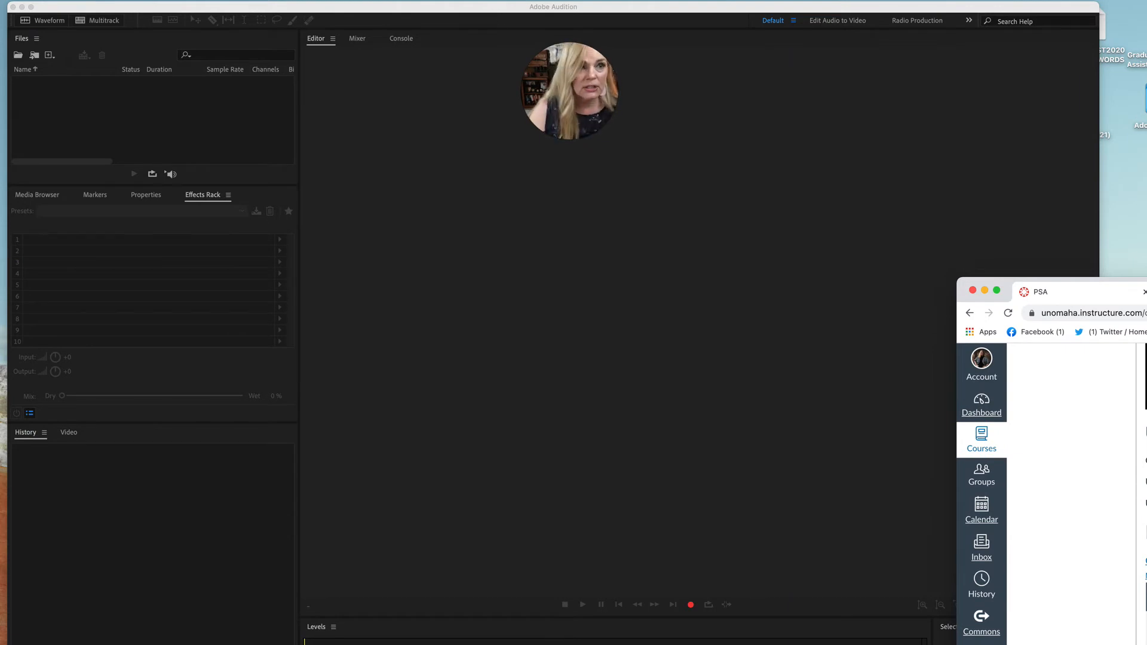
{"action": "left_click", "coordinate": [46, 24]}
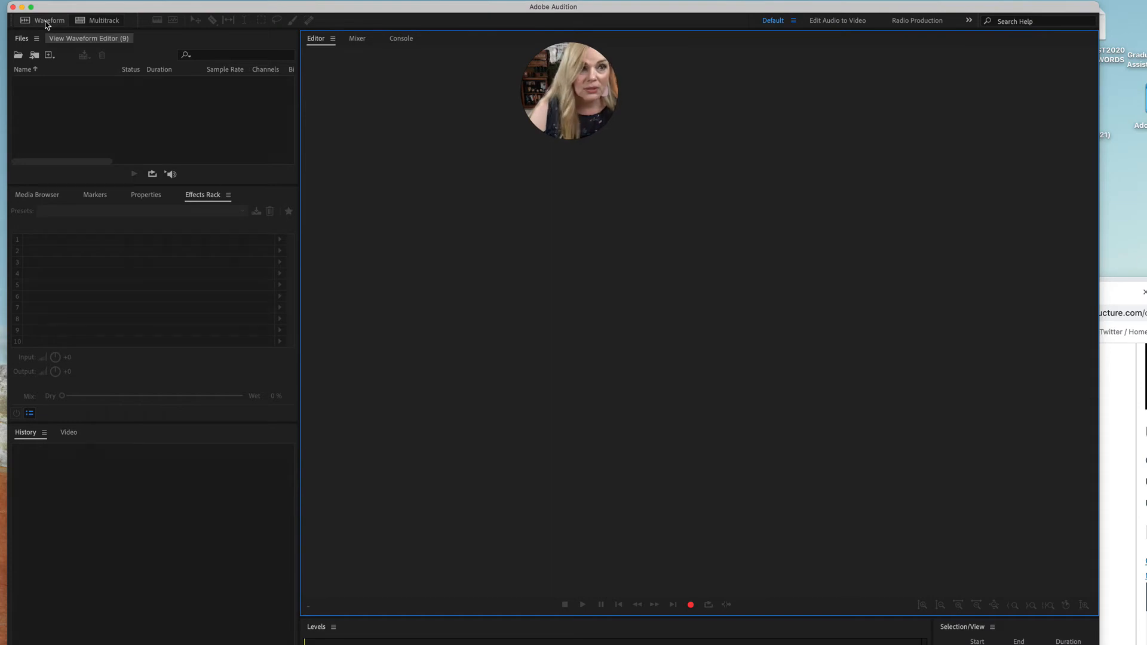
{"action": "left_click", "coordinate": [46, 23]}
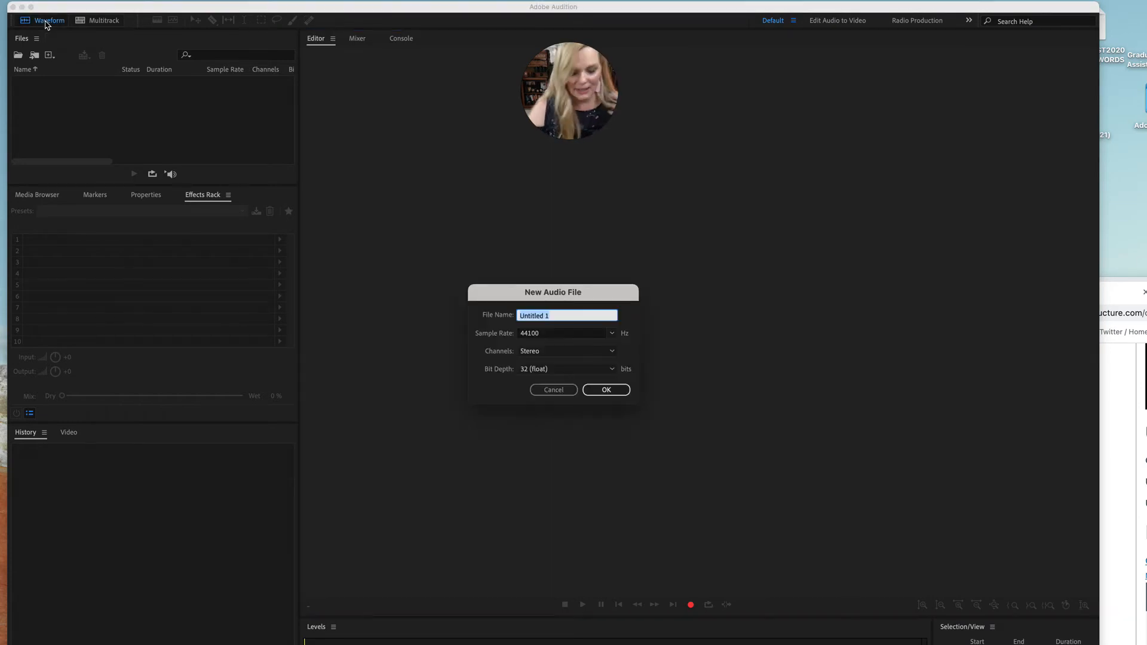
{"action": "type", "text": "PSABrownlee"}
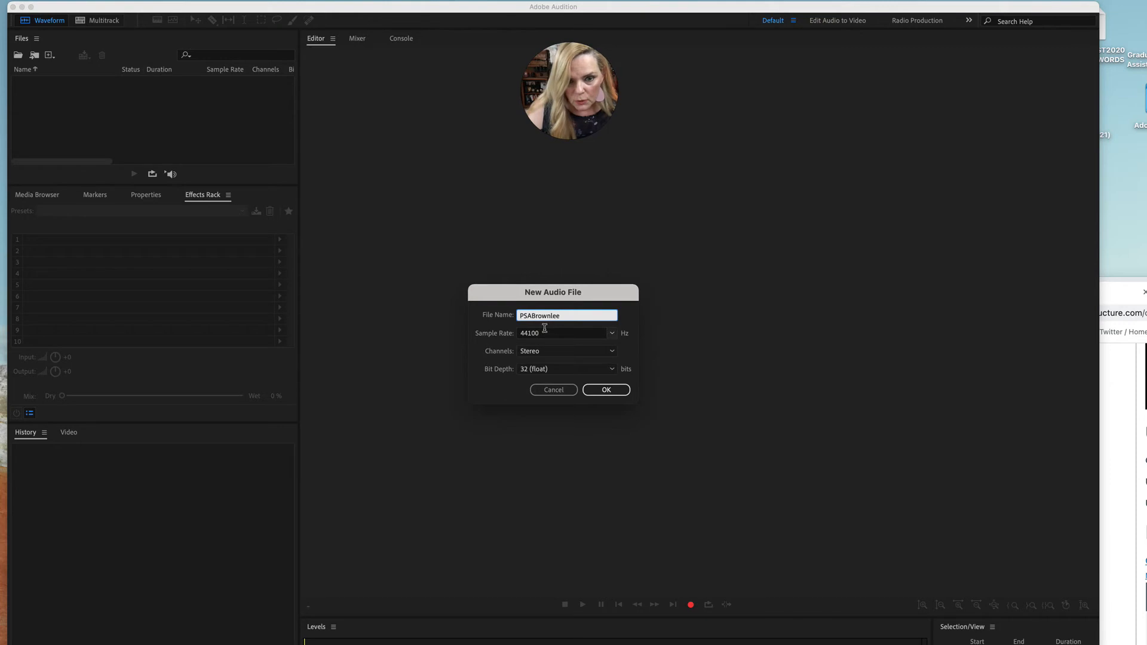
{"action": "left_click", "coordinate": [596, 392]}
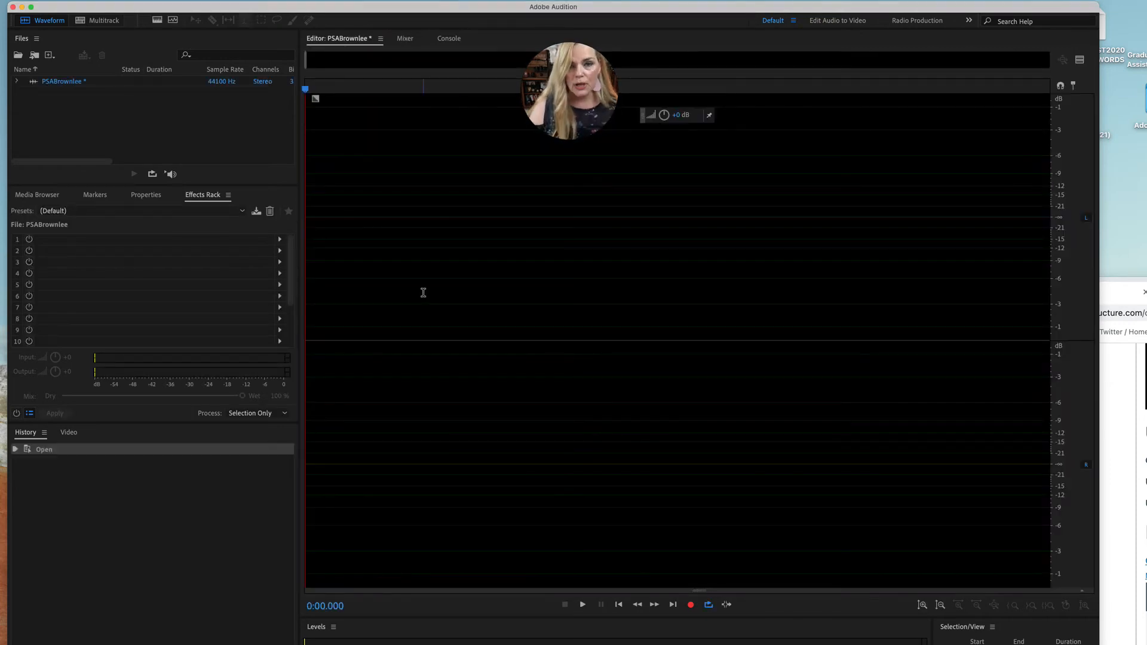
Record the voice track in the new file, bringing the Peace Corps copy into view for reading, and stop the recording
{"action": "left_click", "coordinate": [692, 605]}
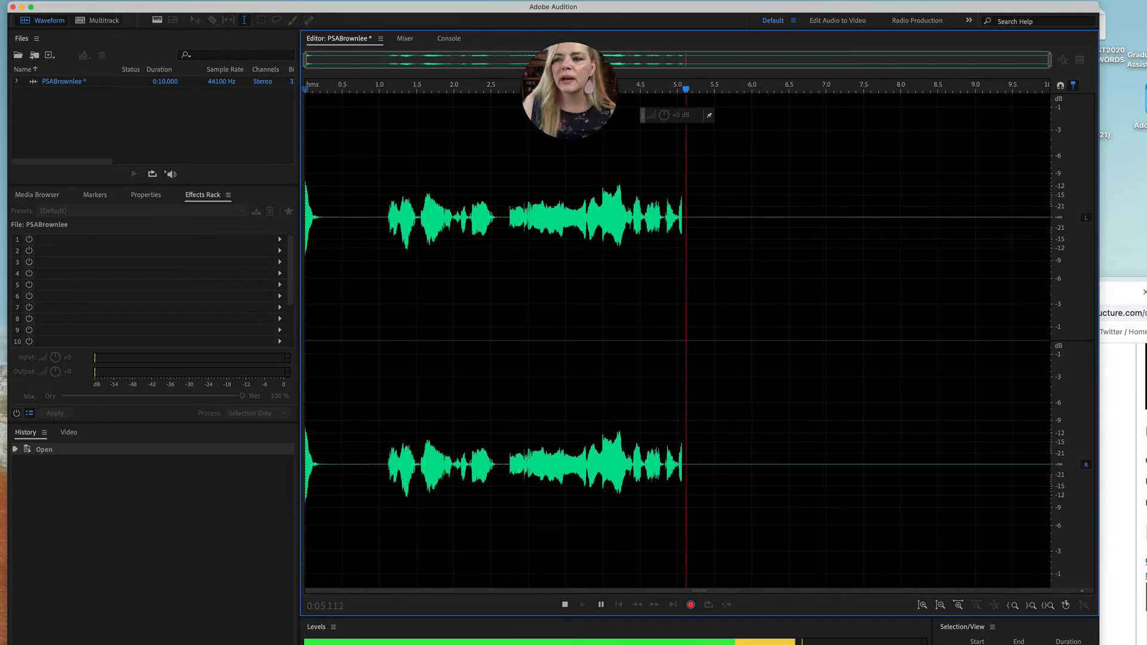
{"action": "left_click_drag", "start_coordinate": [1146, 281], "coordinate": [675, 7]}
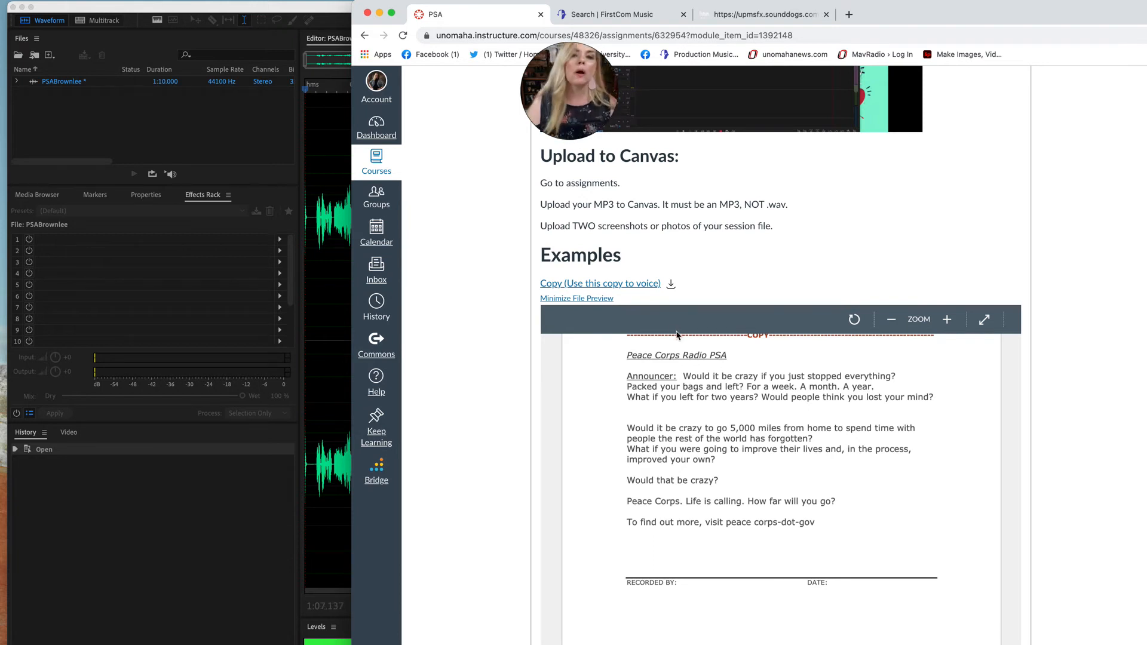
{"action": "scroll", "coordinate": [680, 335], "scroll_direction": "down", "scroll_amount": 1}
{"action": "left_click_drag", "start_coordinate": [950, 26], "coordinate": [1146, 132]}
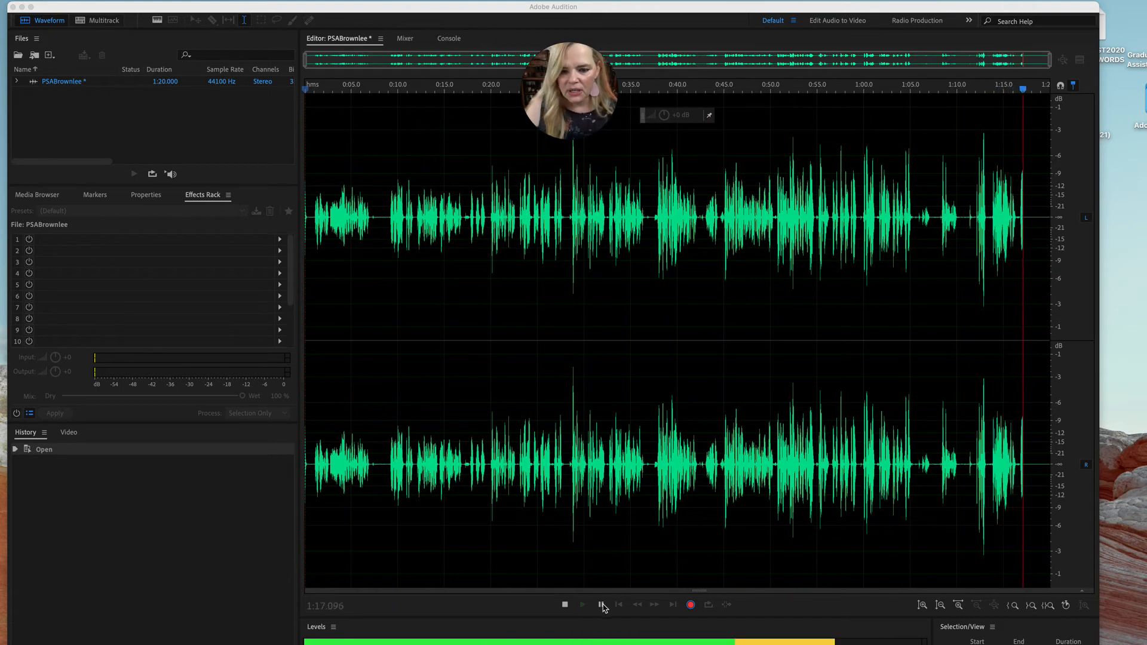
{"action": "key", "text": "space"}
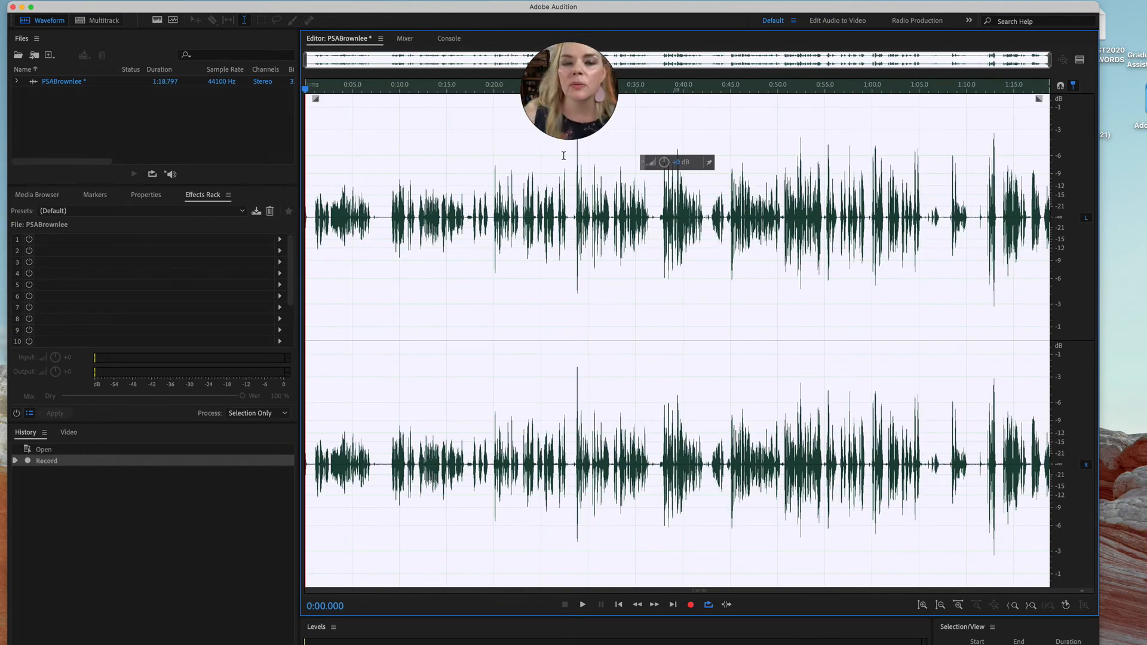
Play the recording from the beginning, skipping ahead through the opening talk, to locate where the actual PSA reading starts
{"action": "left_click", "coordinate": [431, 132]}
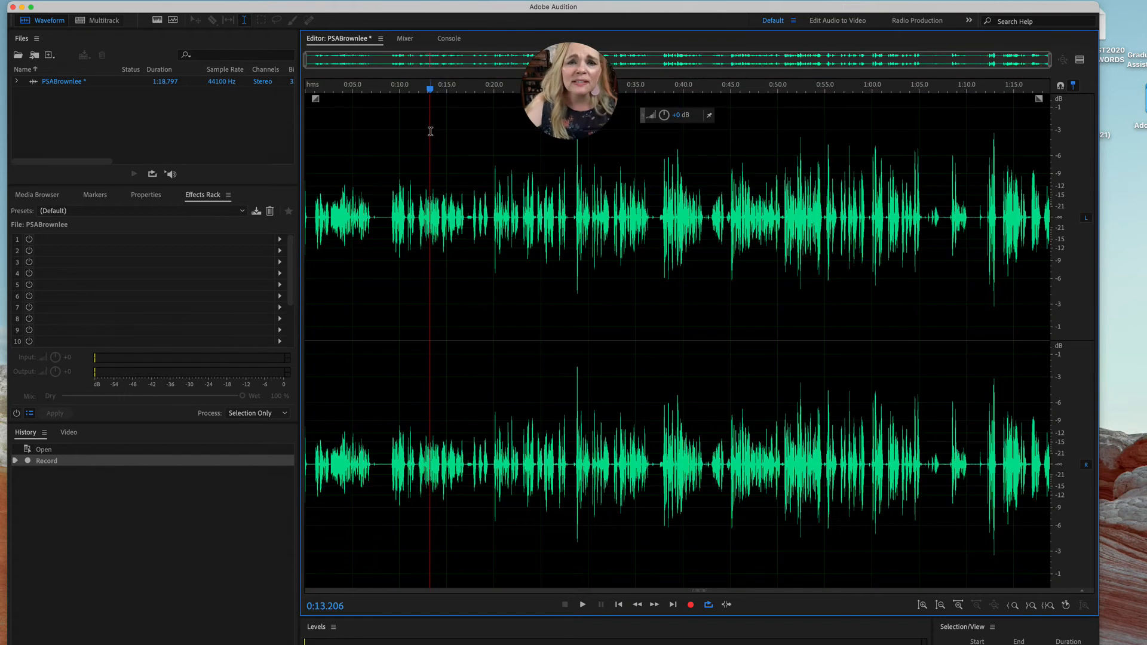
{"action": "left_click_drag", "start_coordinate": [432, 89], "coordinate": [258, 82]}
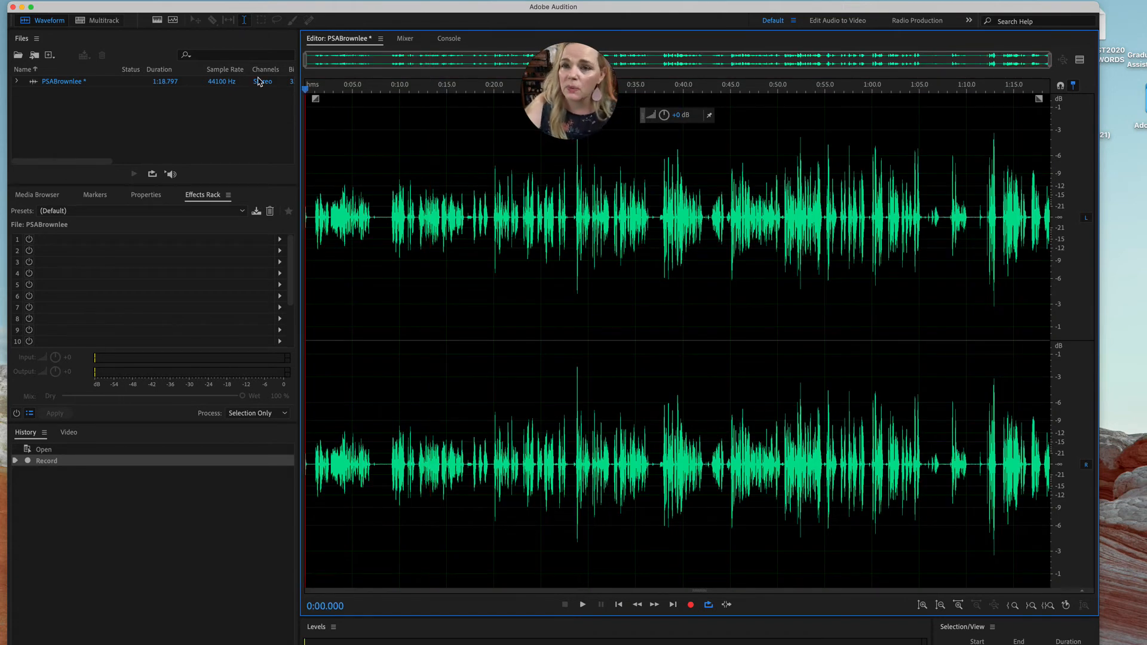
{"action": "key", "text": "space"}
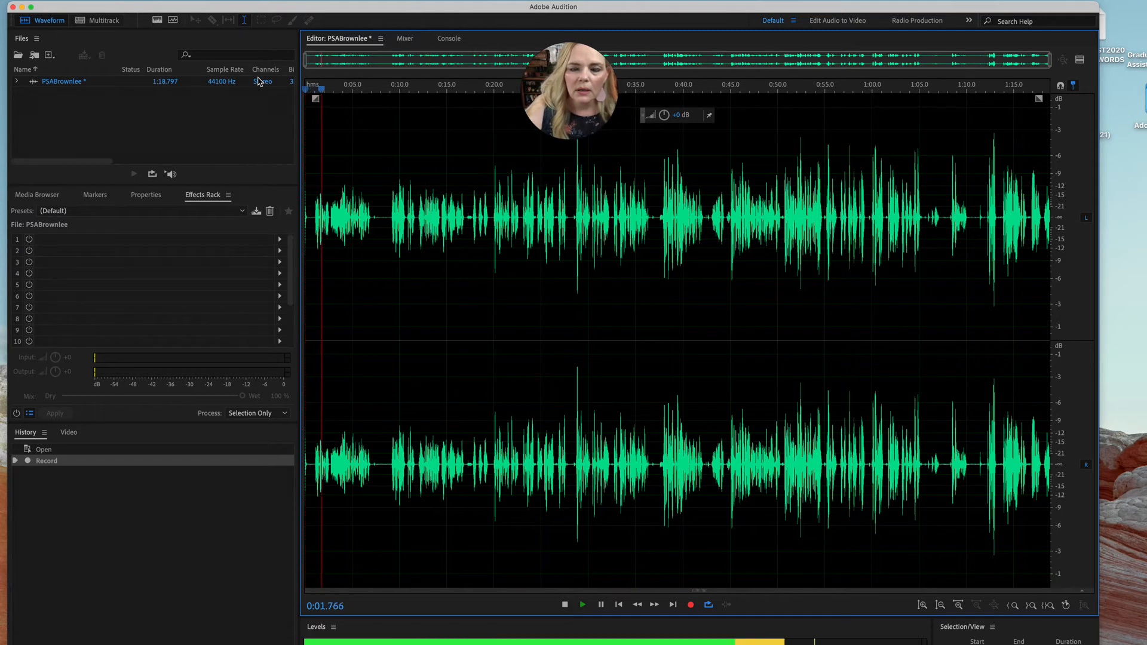
{"action": "left_click_drag", "start_coordinate": [337, 89], "coordinate": [387, 96]}
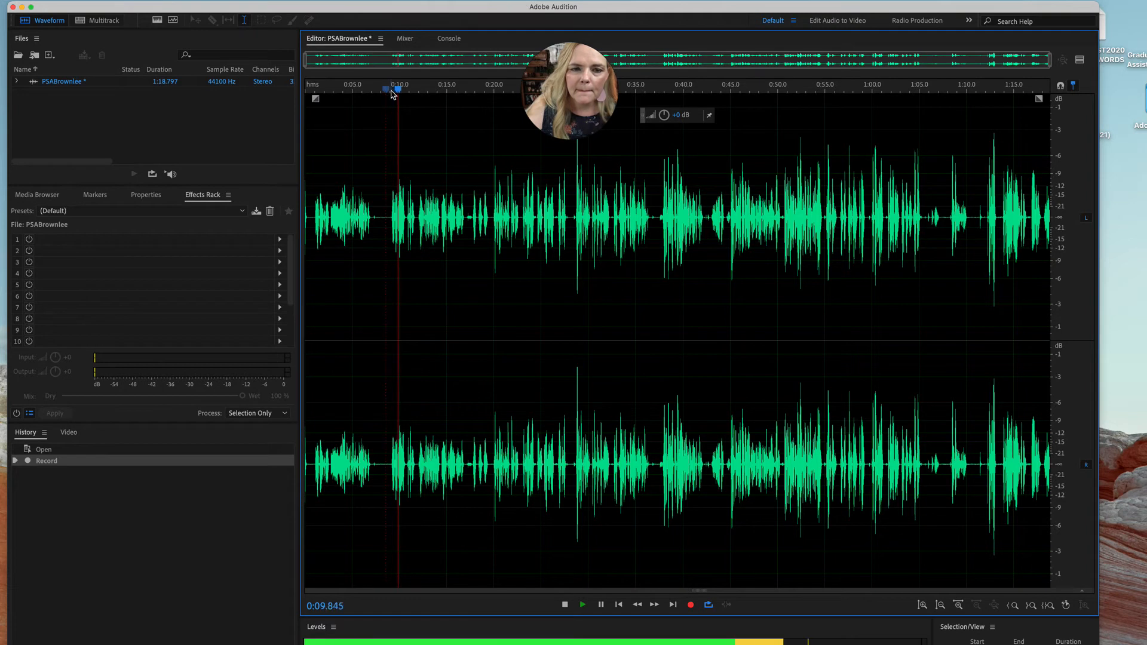
{"action": "left_click_drag", "start_coordinate": [414, 95], "coordinate": [464, 96]}
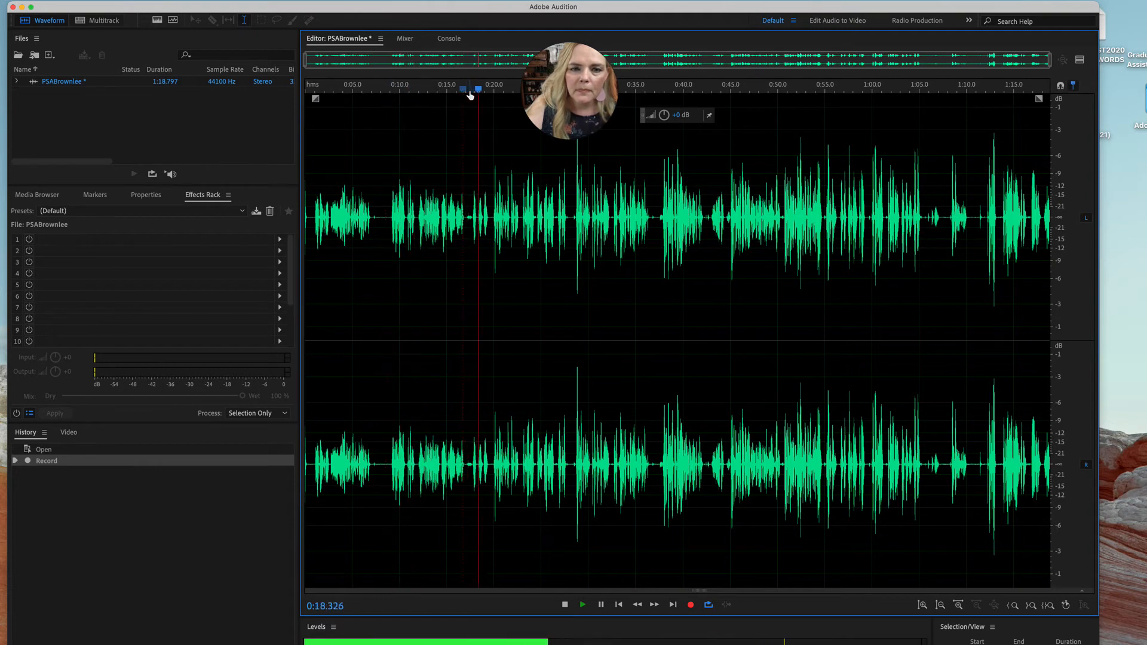
{"action": "key", "text": "space"}
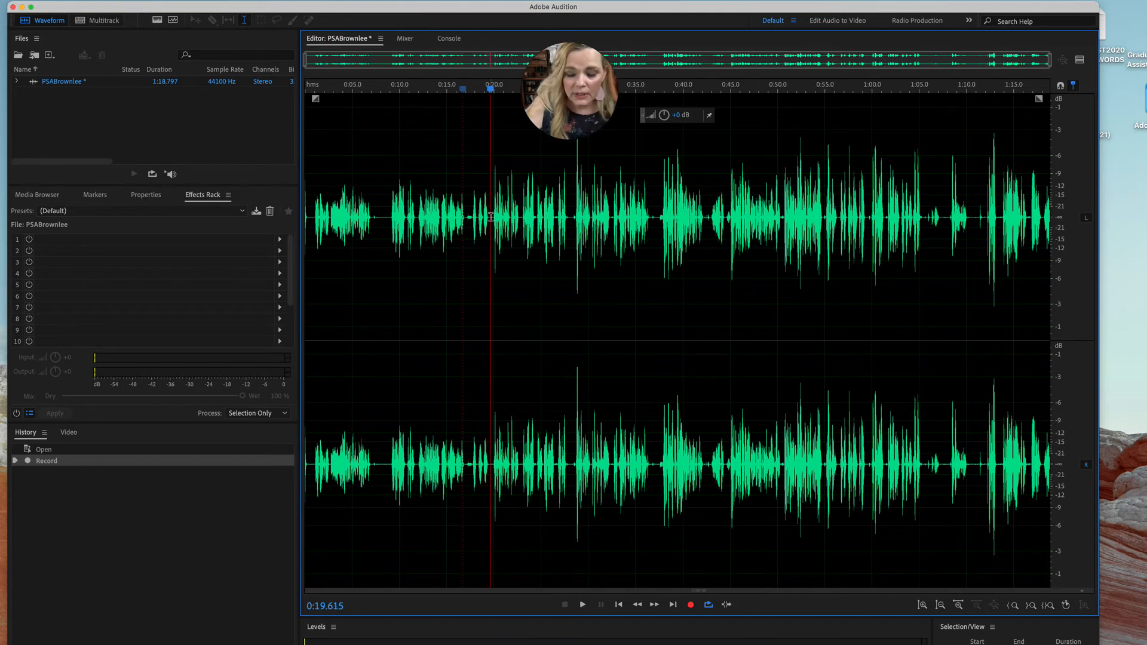
Delete the unwanted opening audio from the start of the recording to about 19.6 seconds
{"action": "mouse_move", "coordinate": [490, 217]}
{"action": "left_mouse_down"}
{"action": "mouse_move", "coordinate": [306, 217]}
{"action": "mouse_move", "coordinate": [490, 218]}
{"action": "left_mouse_up"}
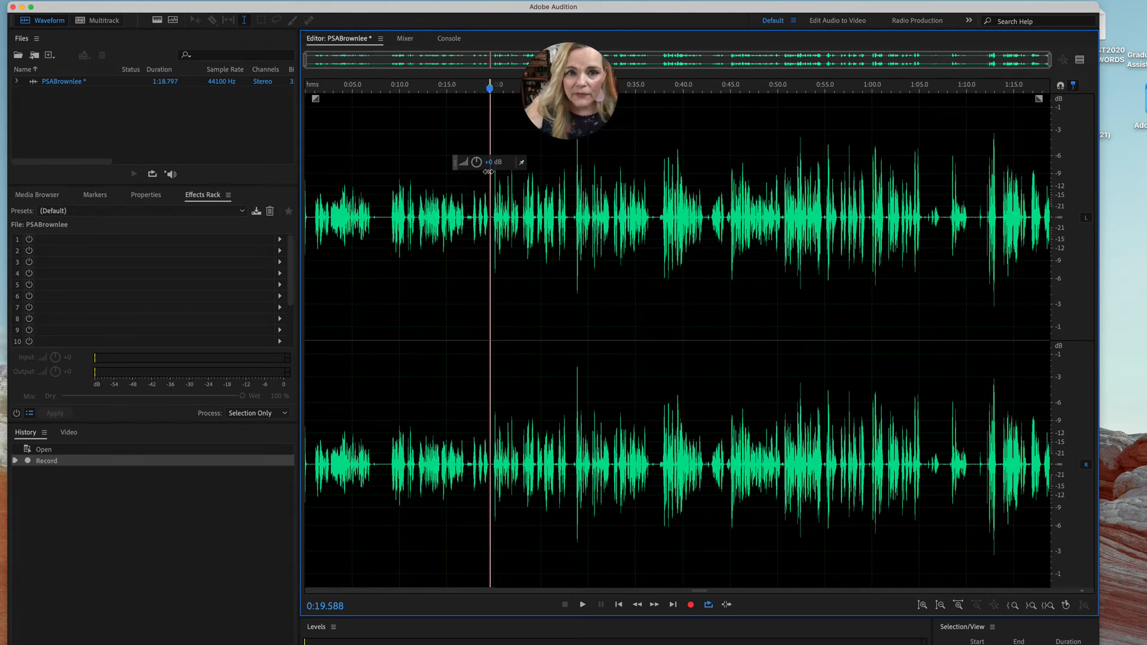
{"action": "left_click_drag", "start_coordinate": [489, 169], "coordinate": [489, 142]}
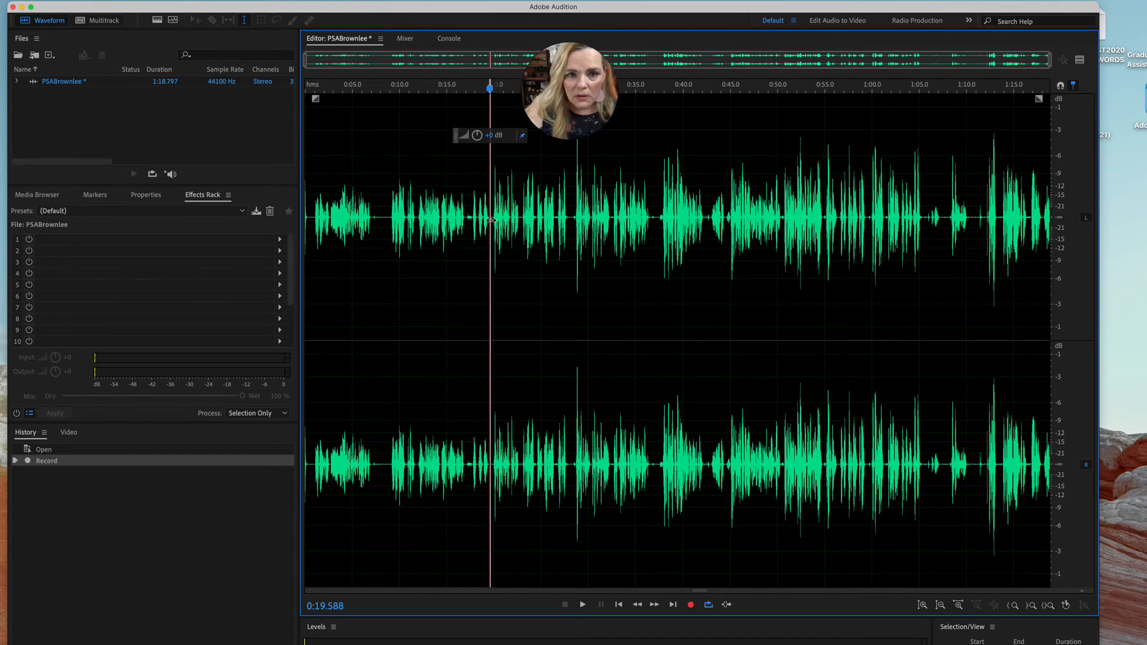
{"action": "left_click_drag", "start_coordinate": [490, 220], "coordinate": [187, 229]}
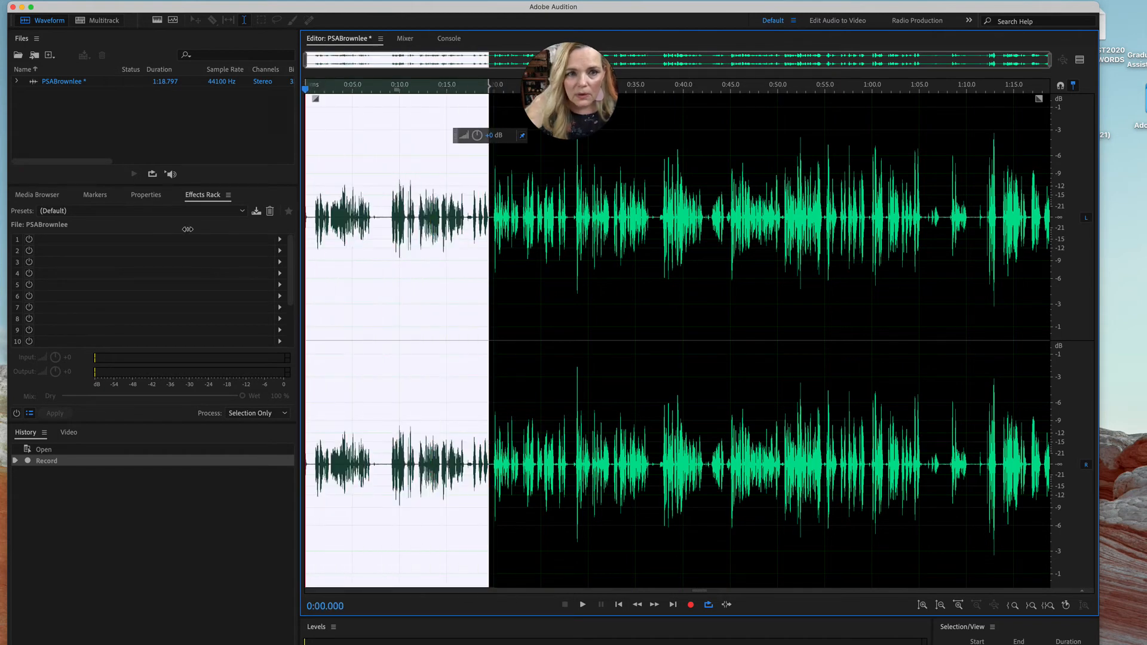
{"action": "key", "text": "Delete"}
Play the trimmed recording to find the first flub and delete it, from about 7.0 to 8.7 seconds
{"action": "key", "text": "space"}
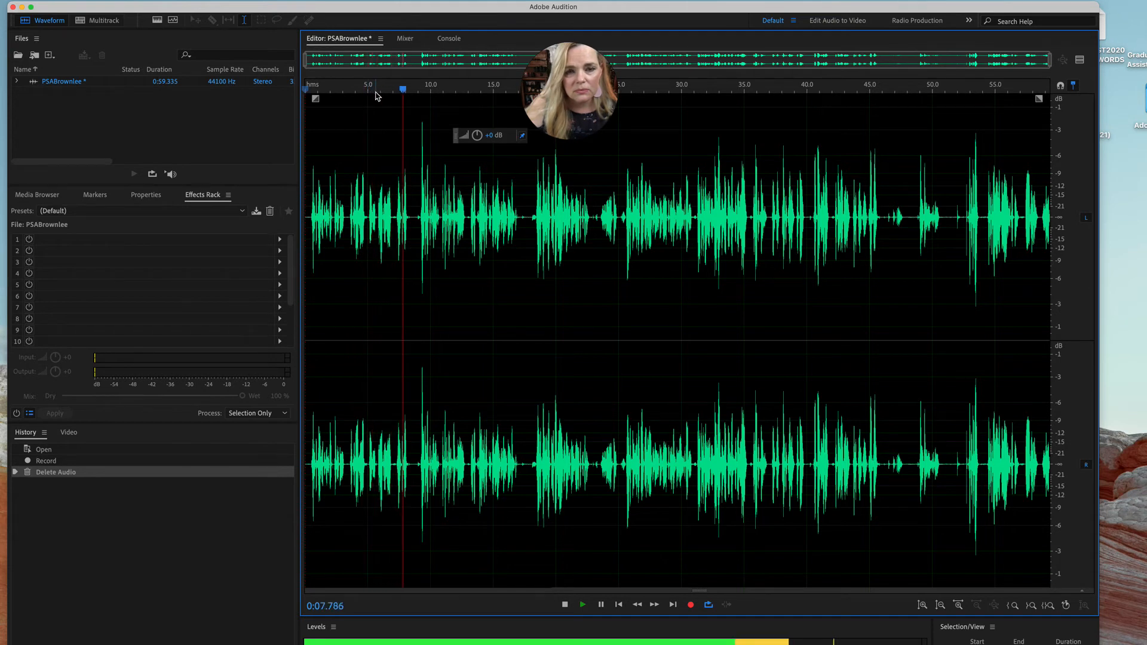
{"action": "key", "text": "space"}
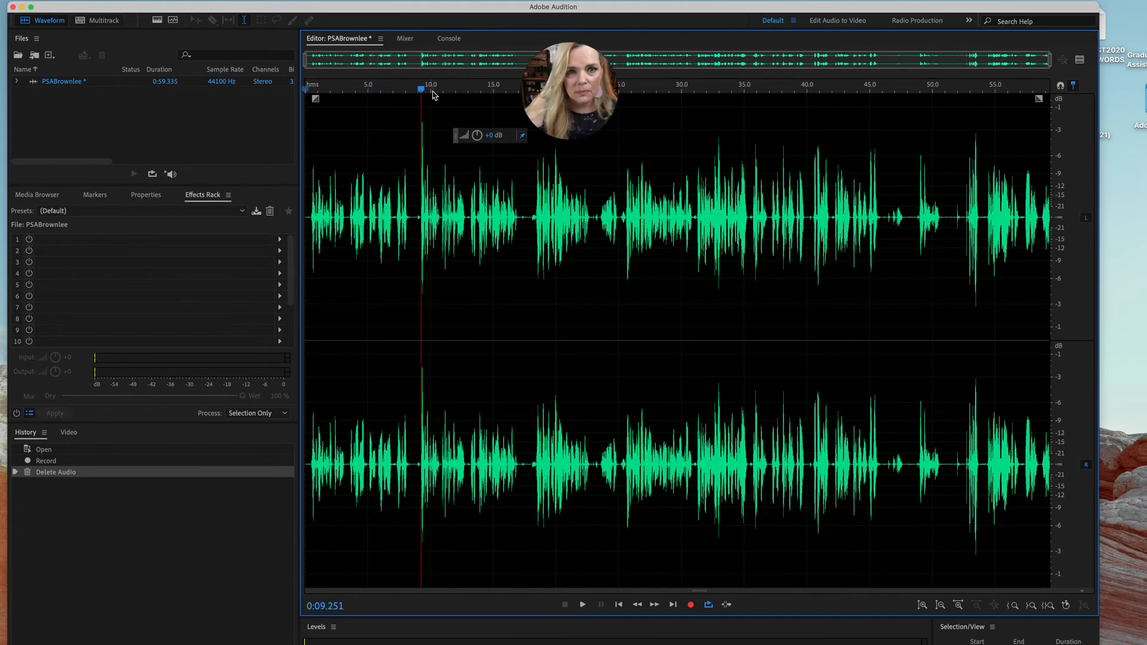
{"action": "left_click_drag", "start_coordinate": [422, 90], "coordinate": [384, 90]}
{"action": "key", "text": "space"}
{"action": "key", "text": "space"}
{"action": "key", "text": "space"}
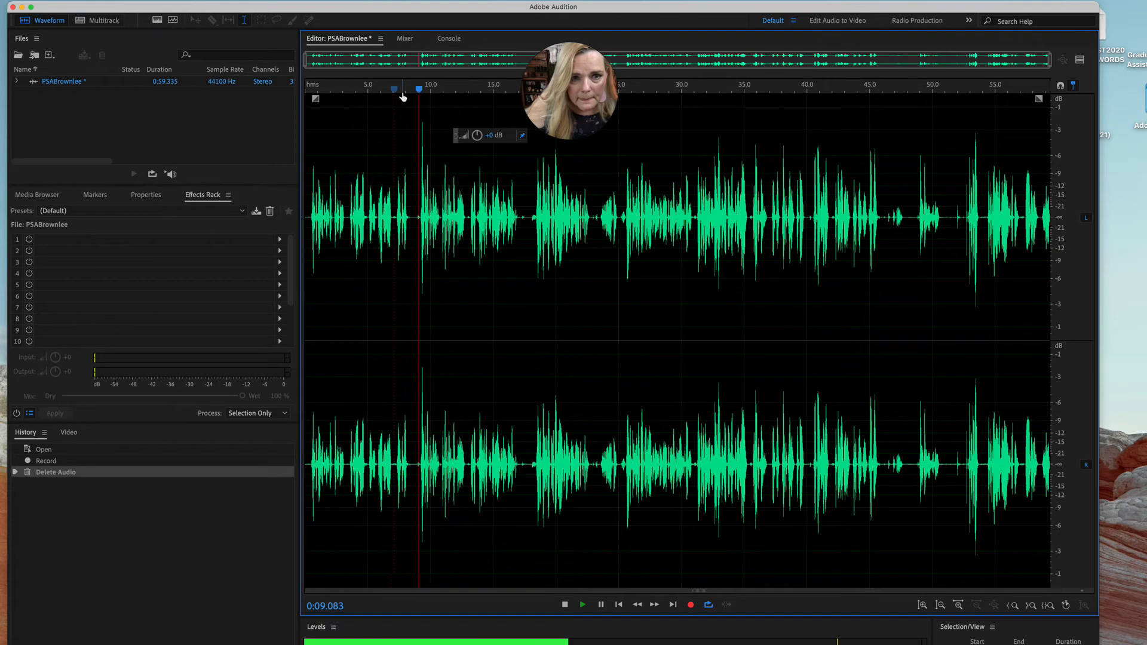
{"action": "key", "text": "space"}
{"action": "left_click", "coordinate": [393, 216]}
{"action": "left_click_drag", "start_coordinate": [393, 217], "coordinate": [414, 218]}
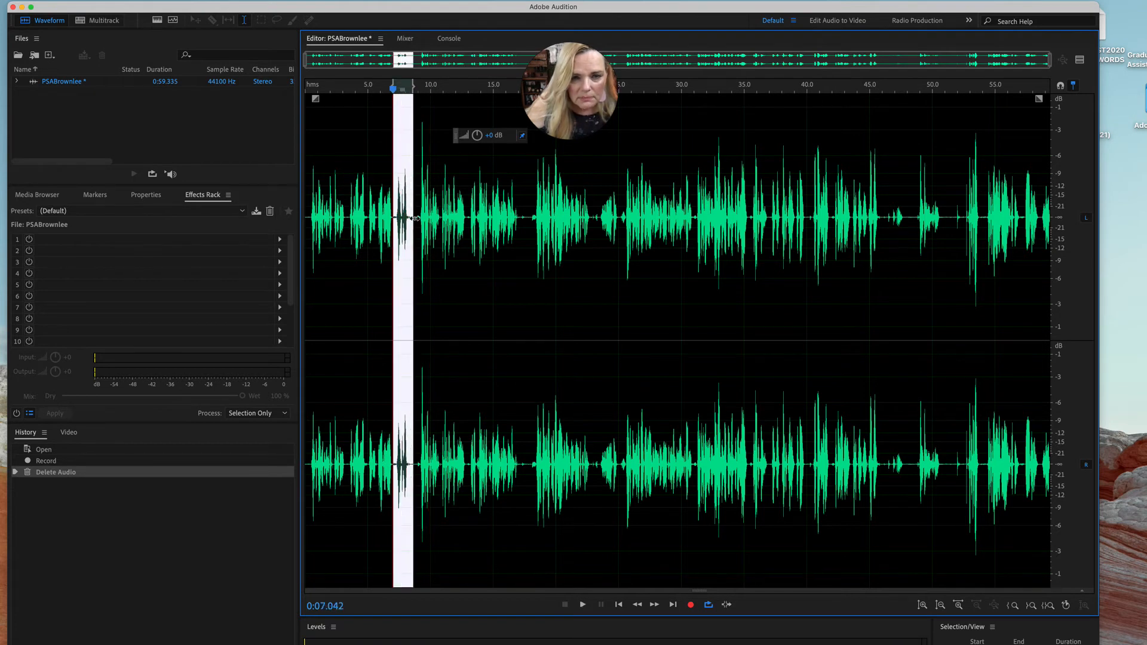
{"action": "key", "text": "Delete"}
Replay the edited spot and delete the leftover gap of about 0.4 seconds just after the 7-second mark
{"action": "key", "text": "space"}
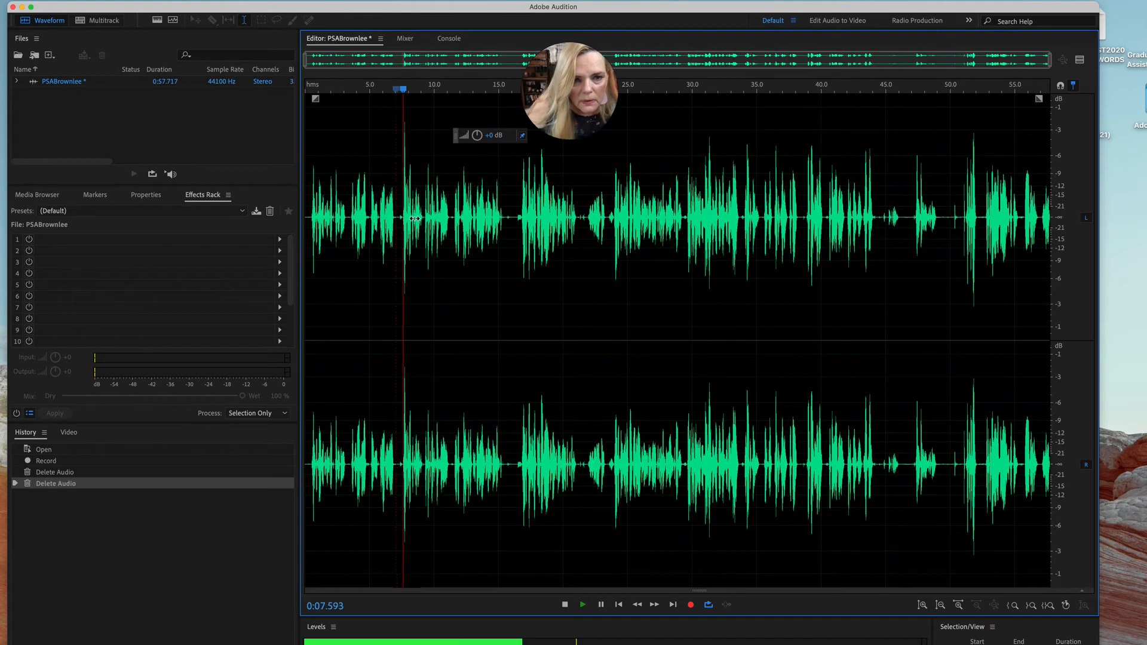
{"action": "scroll", "coordinate": [415, 219], "scroll_direction": "up", "scroll_amount": 5}
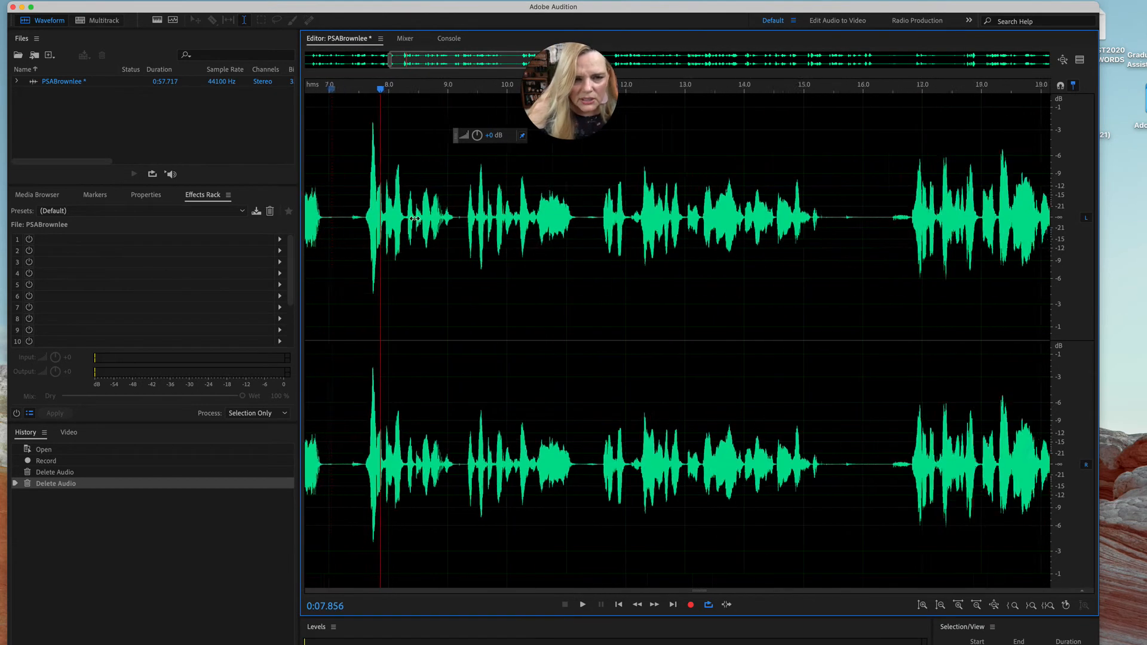
{"action": "left_click_drag", "start_coordinate": [378, 90], "coordinate": [326, 94]}
{"action": "key", "text": "space"}
Continue listening and shorten the pause near 10.9 seconds by deleting about 0.26 seconds of it
{"action": "key", "text": "space"}
{"action": "left_click_drag", "start_coordinate": [357, 219], "coordinate": [328, 219]}
{"action": "key", "text": "Delete"}
{"action": "key", "text": "space"}
{"action": "scroll", "coordinate": [330, 217], "scroll_direction": "down", "scroll_amount": 3}
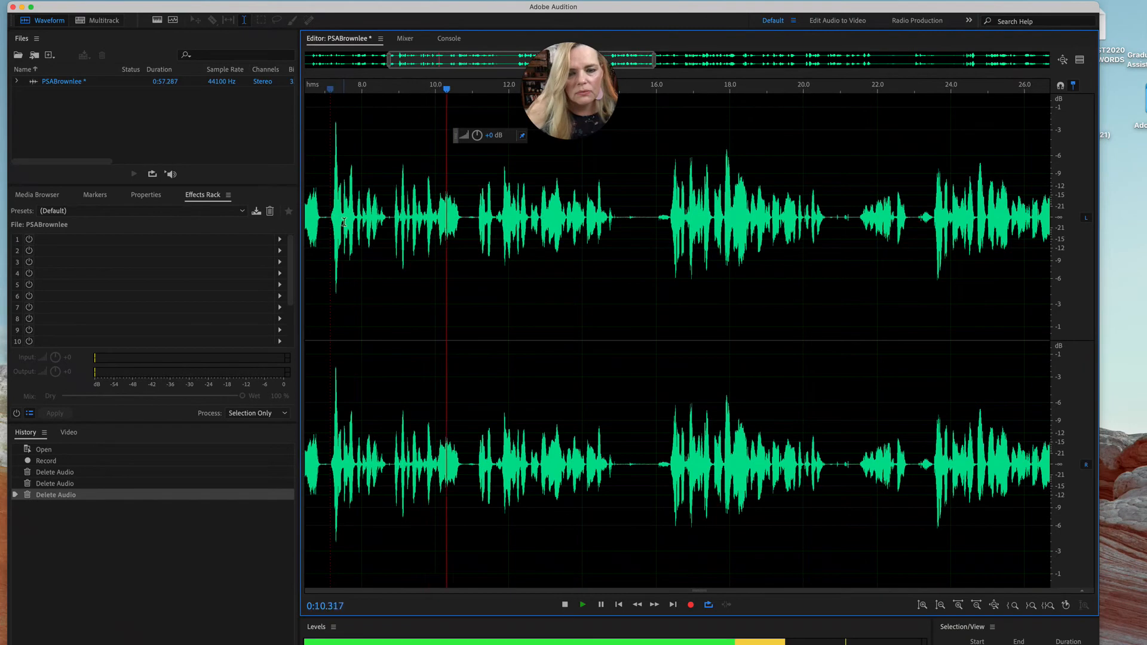
{"action": "key", "text": "space"}
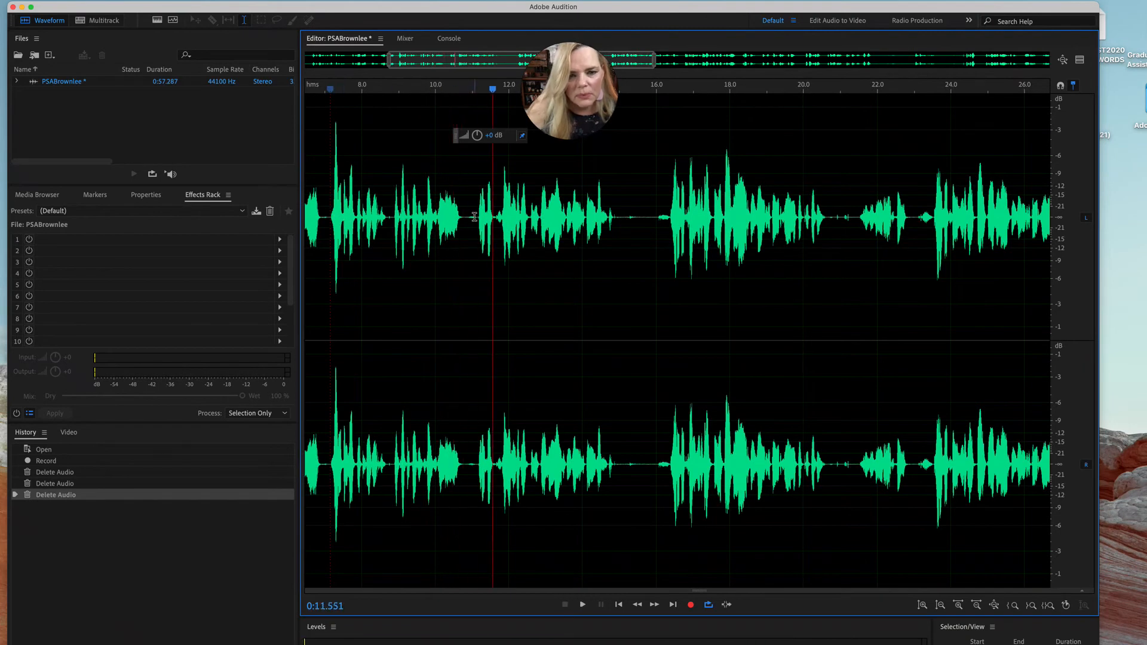
{"action": "scroll", "coordinate": [475, 217], "scroll_direction": "up", "scroll_amount": 5}
{"action": "scroll", "coordinate": [474, 217], "scroll_direction": "up", "scroll_amount": 1}
{"action": "left_click_drag", "start_coordinate": [488, 217], "coordinate": [440, 216]}
{"action": "key", "text": "Delete"}
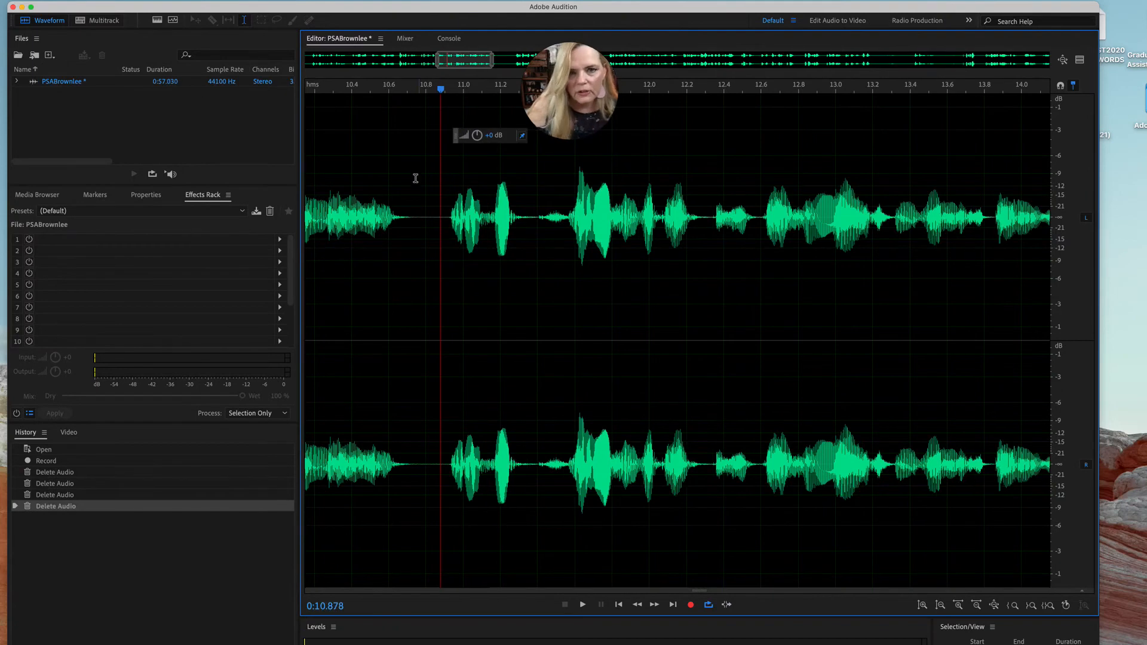
Replay from about 10.6 seconds and delete the unwanted passage from about 10.8 to 16.1 seconds
{"action": "scroll", "coordinate": [396, 154], "scroll_direction": "down", "scroll_amount": 1}
{"action": "left_click", "coordinate": [392, 151]}
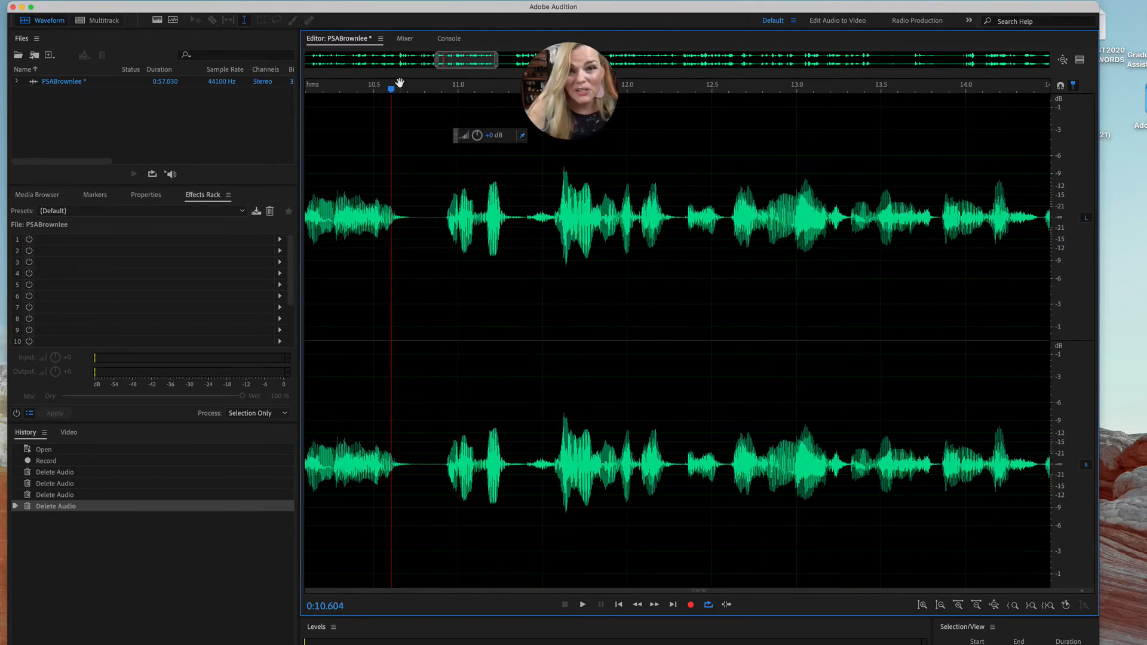
{"action": "key", "text": "space"}
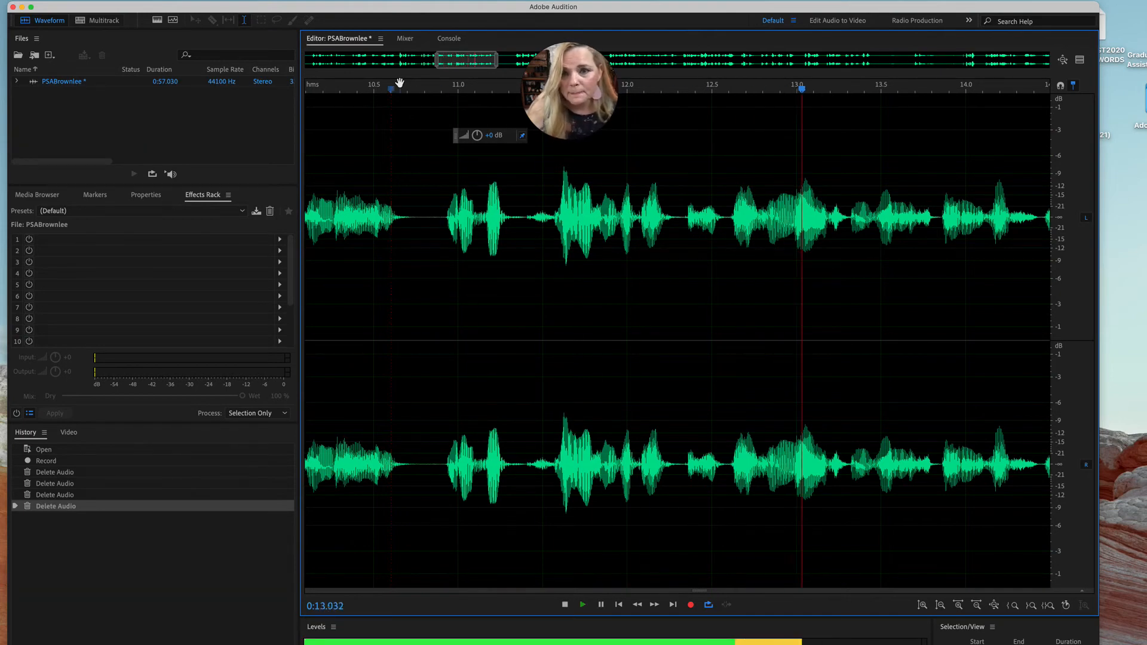
{"action": "key", "text": "space"}
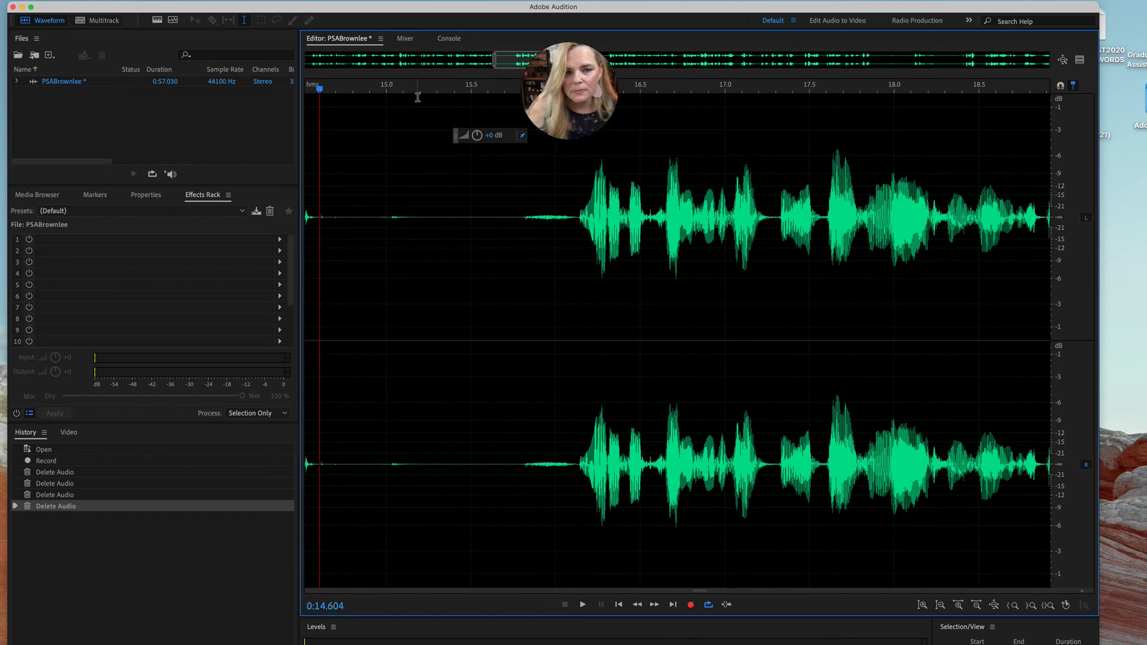
{"action": "left_click_drag", "start_coordinate": [328, 91], "coordinate": [637, 123]}
{"action": "left_click_drag", "start_coordinate": [575, 217], "coordinate": [329, 211]}
{"action": "key", "text": "Delete"}
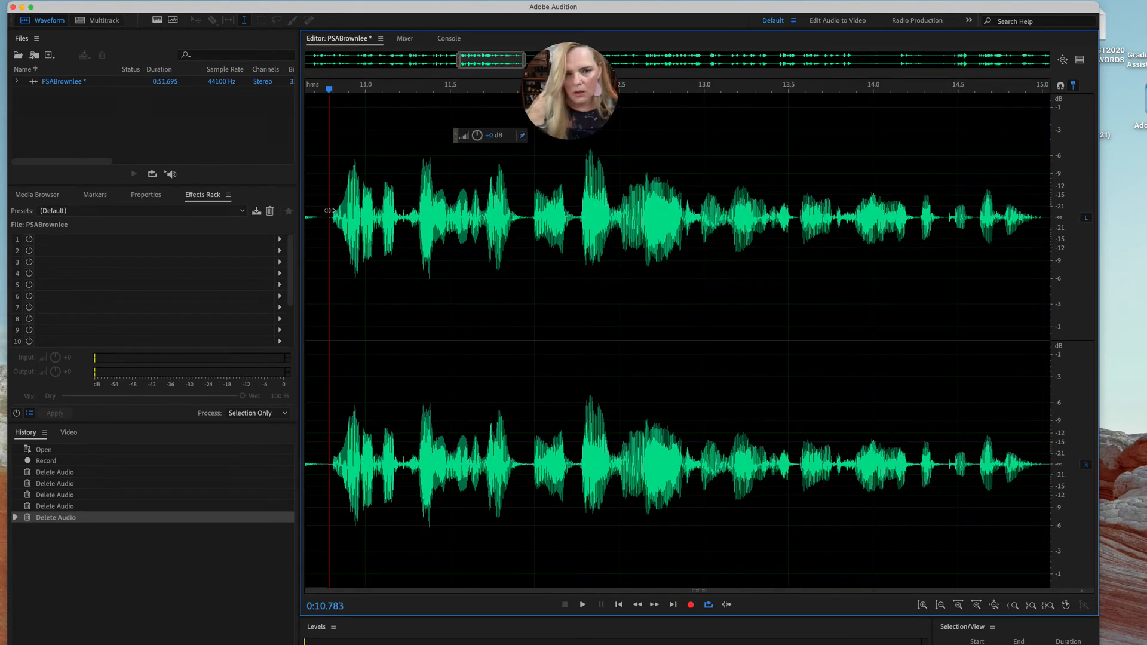
Listen on past the last cut and delete the next unwanted stretch, about 9.1 seconds long
{"action": "left_click_drag", "start_coordinate": [330, 88], "coordinate": [354, 99]}
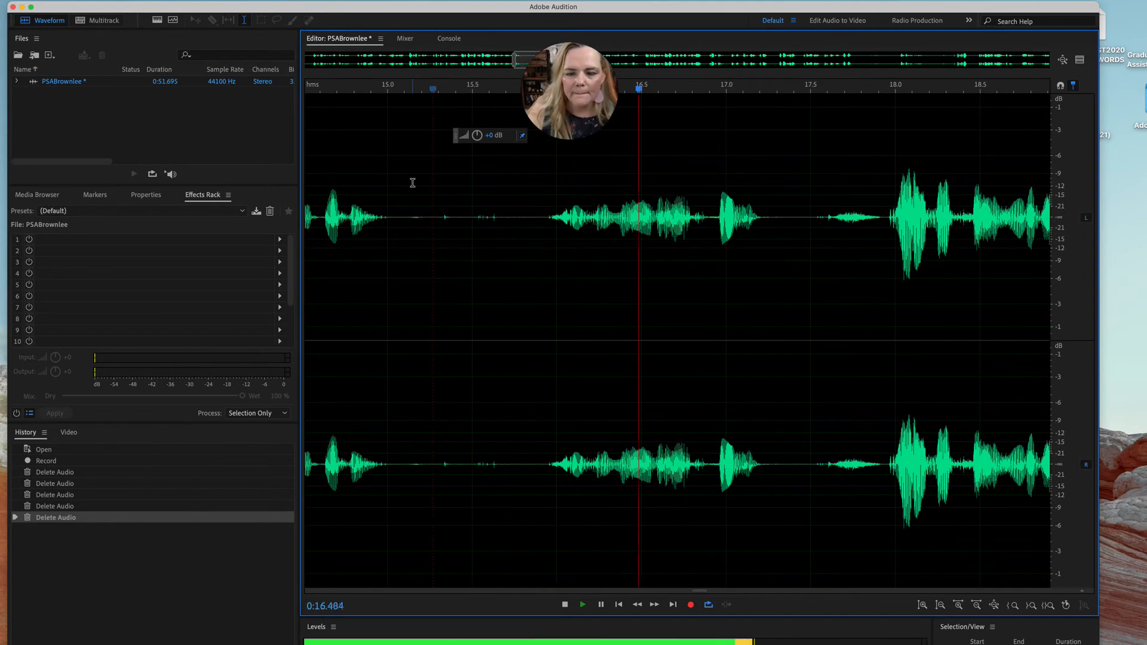
{"action": "key", "text": "space"}
{"action": "left_click_drag", "start_coordinate": [884, 216], "coordinate": [634, 226]}
{"action": "key", "text": "Delete"}
Replay across the last cut and tighten the pause before 14.5 seconds by deleting about 0.36 seconds
{"action": "left_click", "coordinate": [317, 165]}
{"action": "key", "text": "space"}
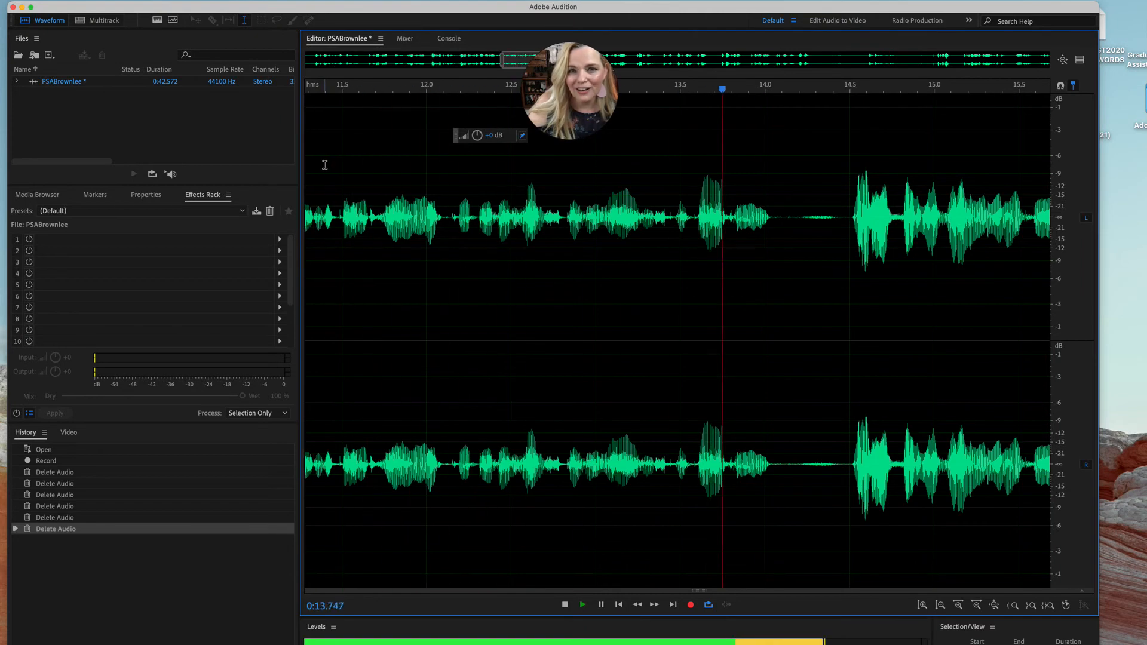
{"action": "key", "text": "space"}
{"action": "left_click_drag", "start_coordinate": [844, 216], "coordinate": [781, 216]}
{"action": "key", "text": "Delete"}
Play on from about 13.7 seconds and delete about 0.37 seconds of the pause between 18.2 and 18.6 seconds
{"action": "left_click", "coordinate": [718, 181]}
{"action": "key", "text": "space"}
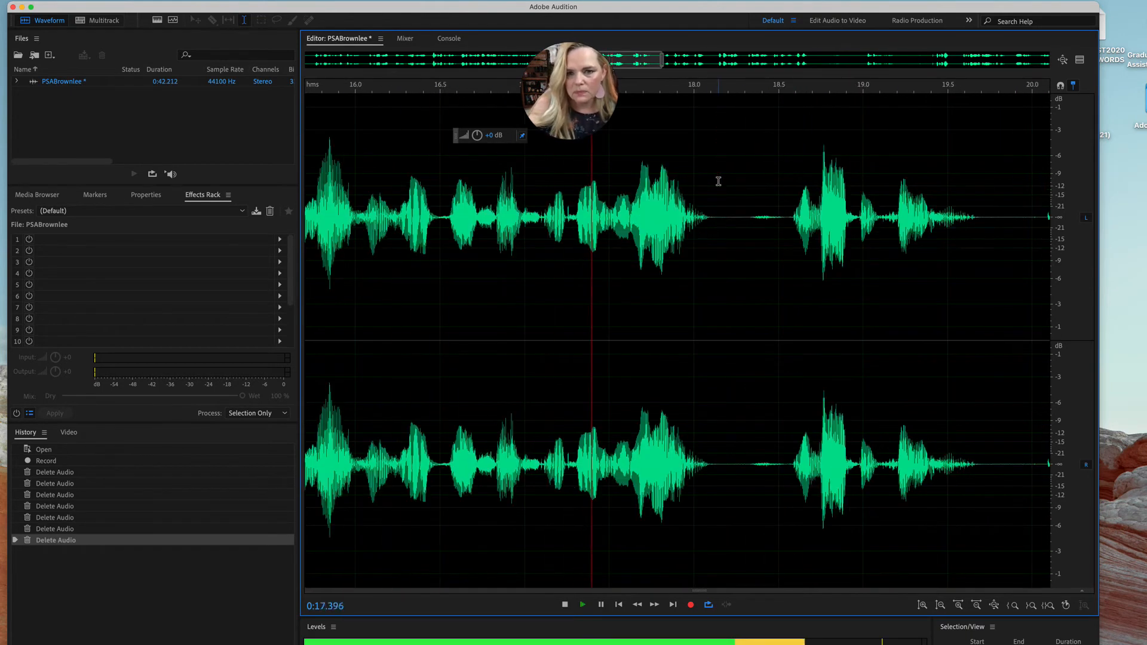
{"action": "key", "text": "space"}
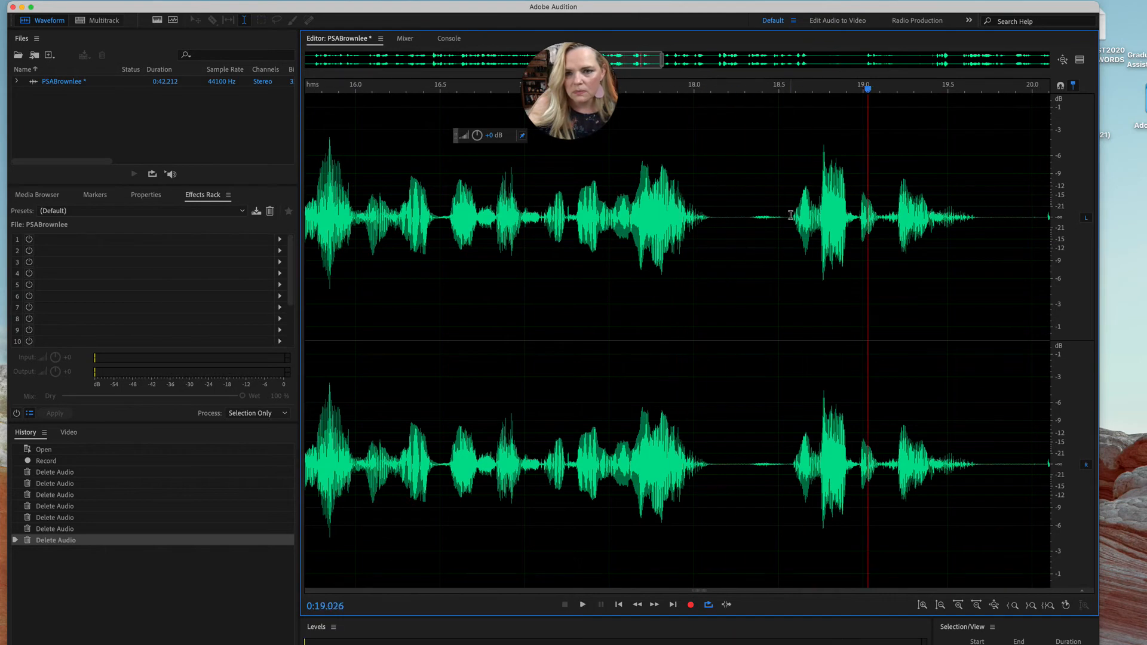
{"action": "left_click_drag", "start_coordinate": [793, 212], "coordinate": [726, 216]}
{"action": "key", "text": "Delete"}
Continue listening and delete the flubbed words and following silence from about 21.6 to 23.0 seconds
{"action": "key", "text": "space"}
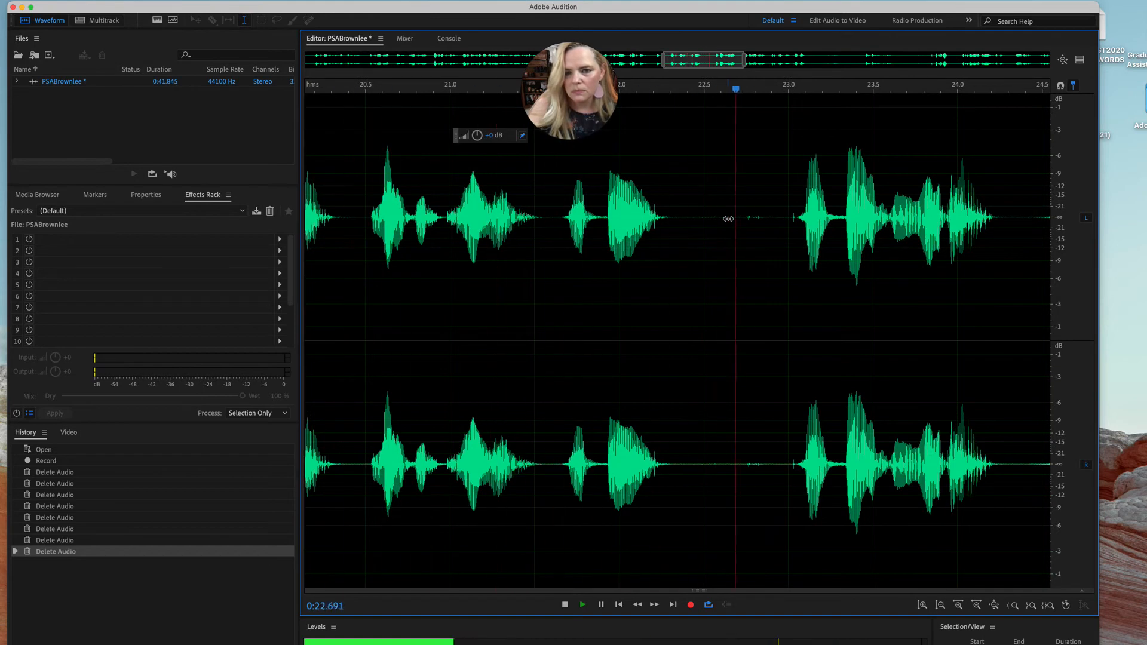
{"action": "key", "text": "space"}
{"action": "left_click_drag", "start_coordinate": [561, 214], "coordinate": [795, 221]}
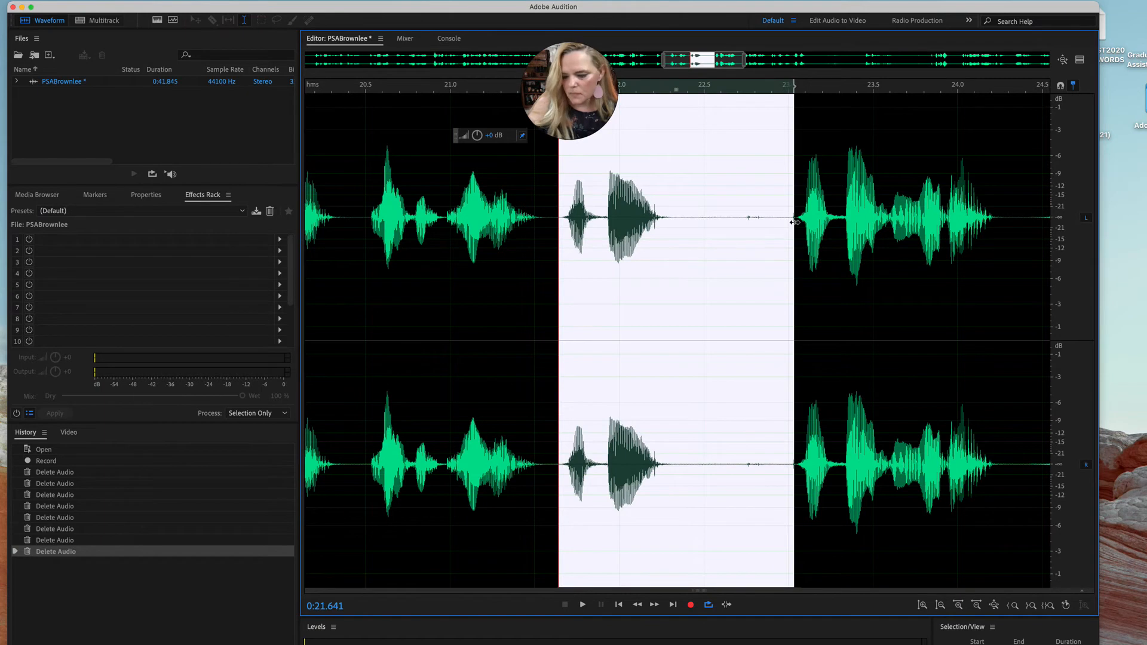
{"action": "key", "text": "Delete"}
Replay from about 21.1 seconds and delete about 0.28 seconds of the pause starting at 23.04 seconds
{"action": "left_click", "coordinate": [465, 172]}
{"action": "key", "text": "space"}
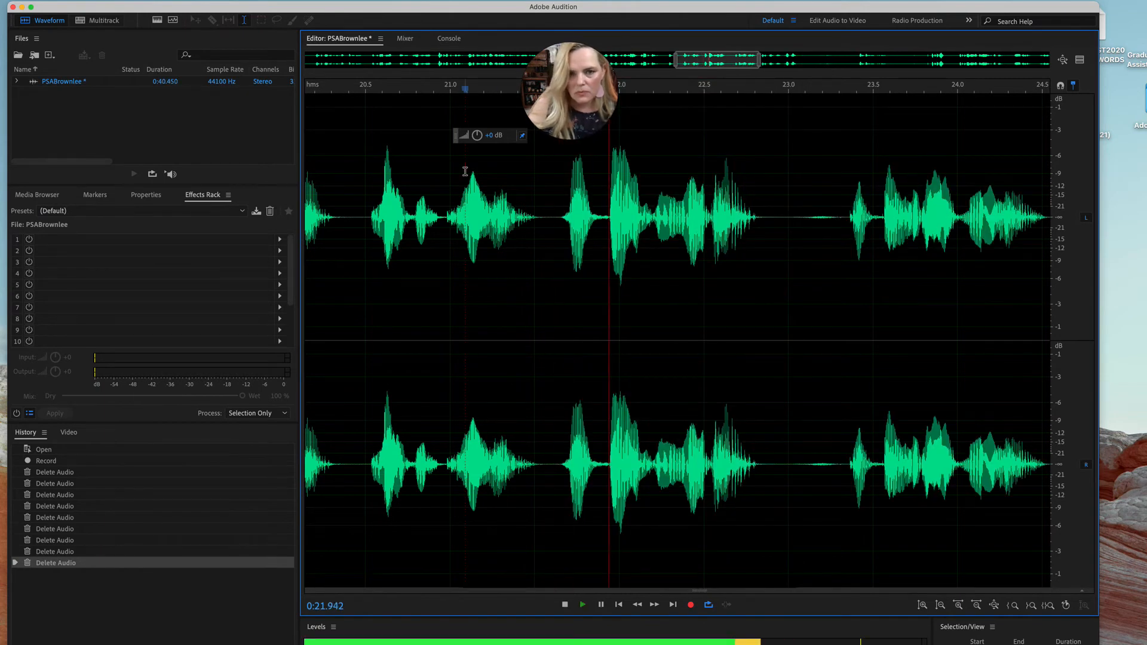
{"action": "key", "text": "space"}
{"action": "left_click_drag", "start_coordinate": [842, 216], "coordinate": [795, 219]}
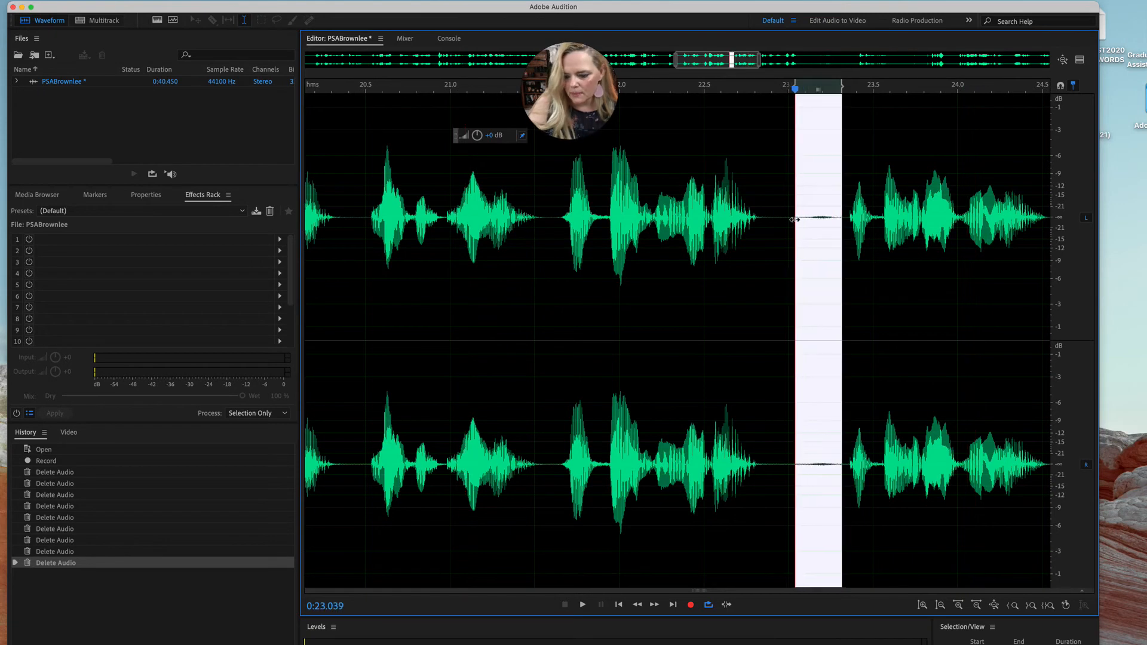
{"action": "key", "text": "Delete"}
Play to the end of the reading and delete everything from about 26.6 seconds to the end of the recording
{"action": "key", "text": "space"}
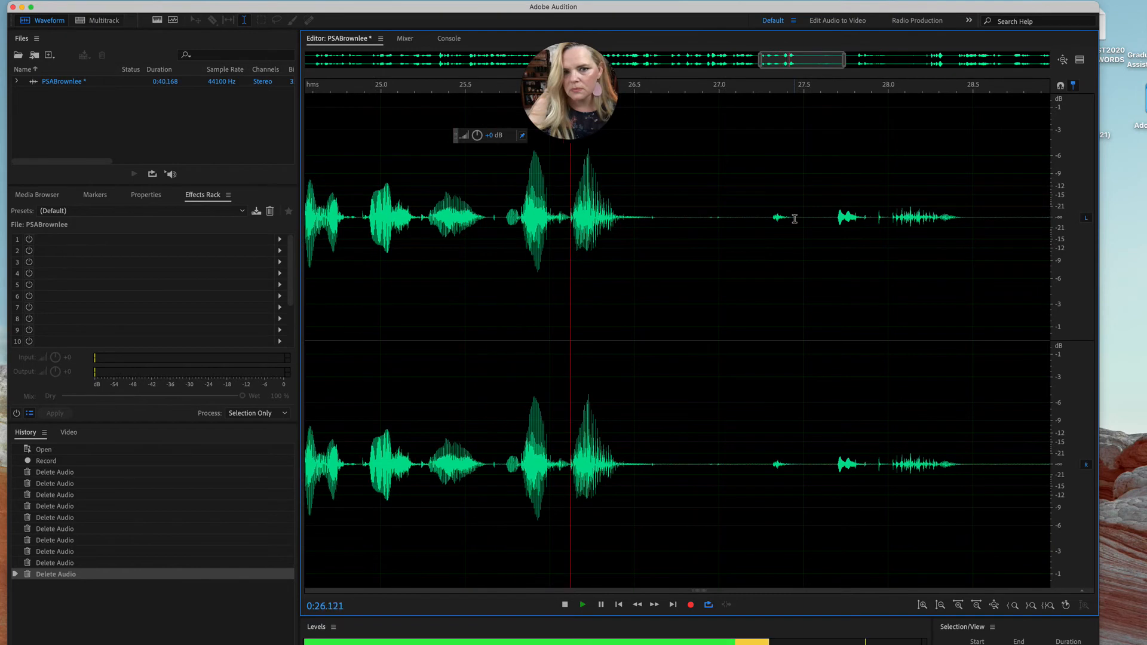
{"action": "key", "text": "space"}
{"action": "left_click_drag", "start_coordinate": [652, 218], "coordinate": [1070, 223]}
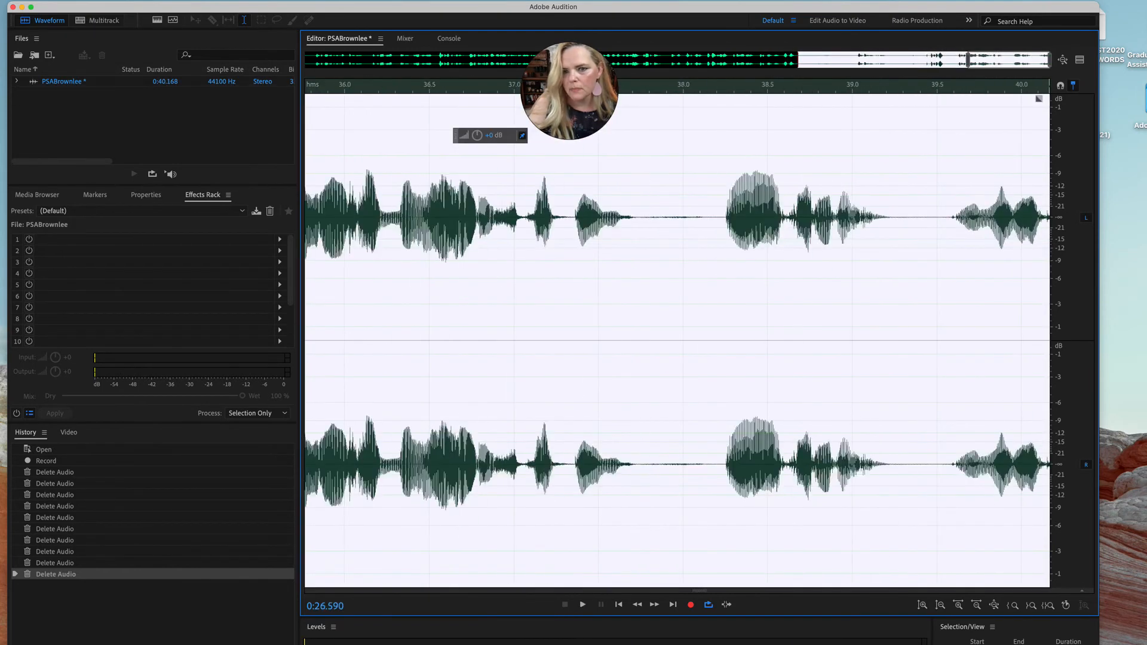
{"action": "key", "text": "Delete"}
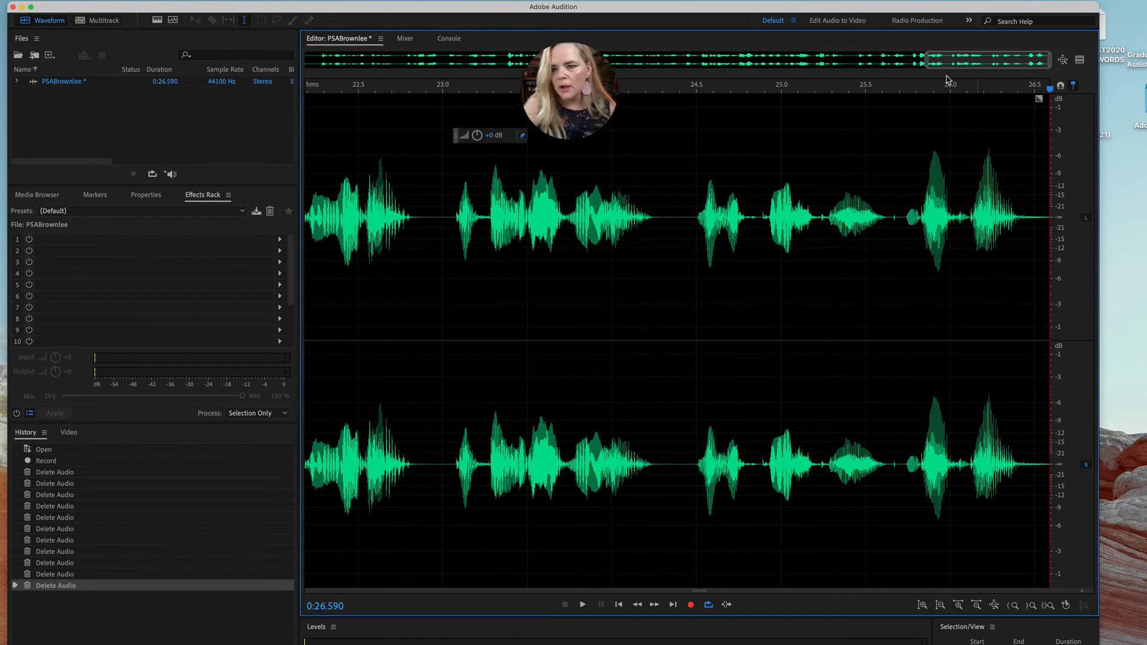
Display the entire edited waveform, play its opening seconds for review, and return the playhead to the start
{"action": "left_click_drag", "start_coordinate": [1049, 90], "coordinate": [499, 96]}
{"action": "scroll", "coordinate": [535, 543], "scroll_direction": "right", "scroll_amount": 1}
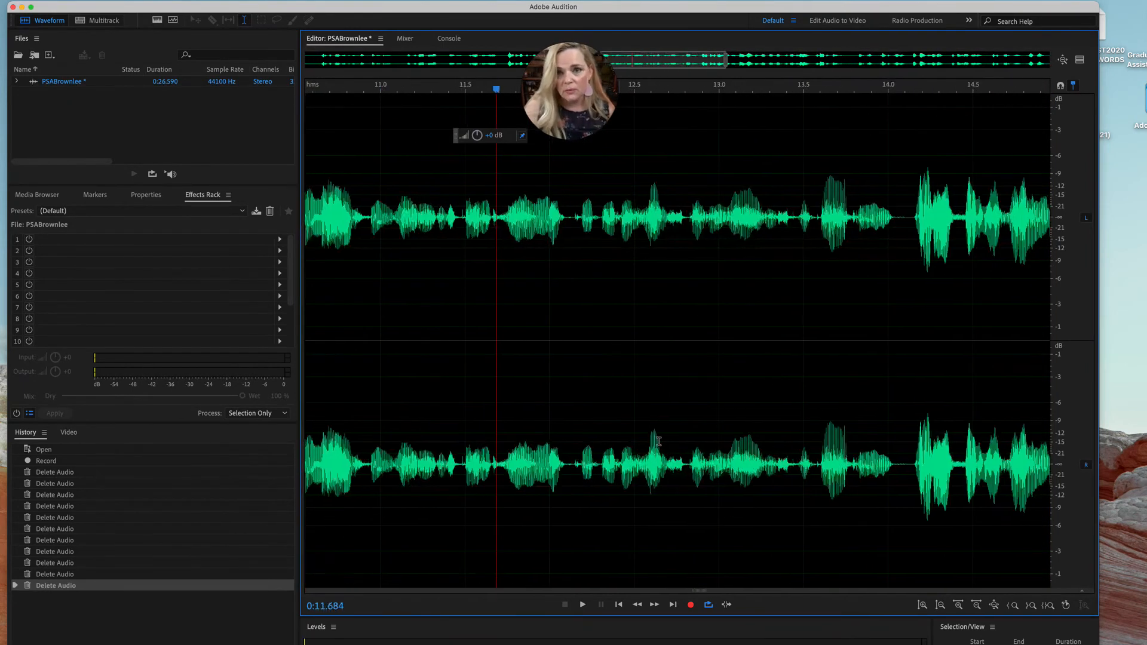
{"action": "left_click_drag", "start_coordinate": [726, 69], "coordinate": [1049, 71]}
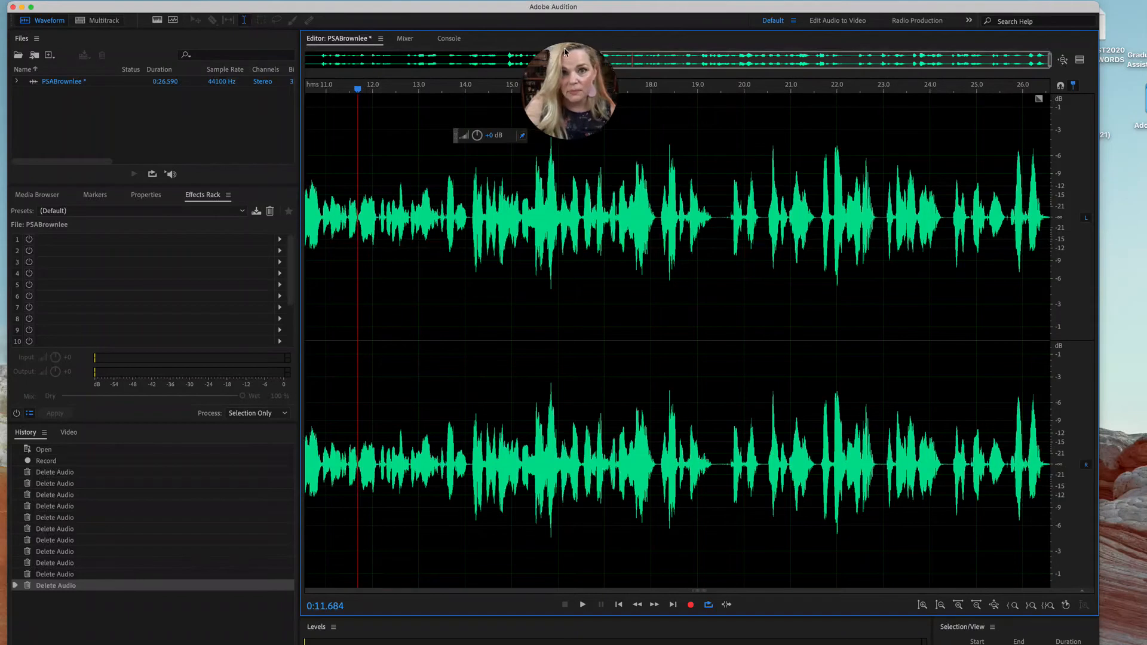
{"action": "left_click_drag", "start_coordinate": [628, 59], "coordinate": [313, 104]}
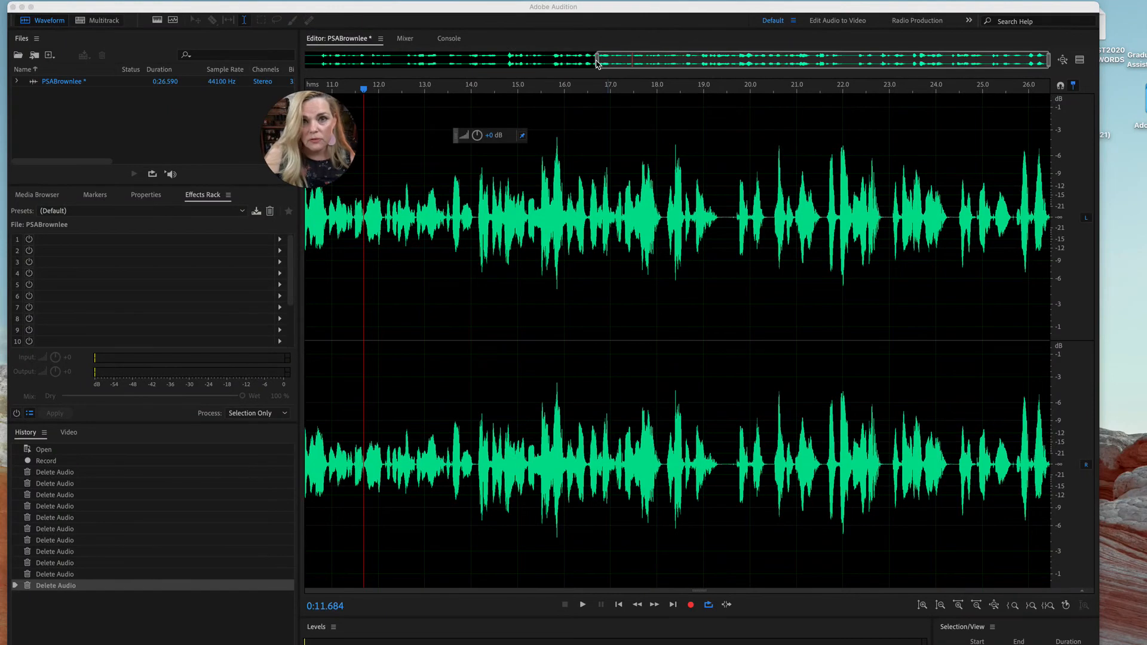
{"action": "left_click_drag", "start_coordinate": [598, 63], "coordinate": [305, 58]}
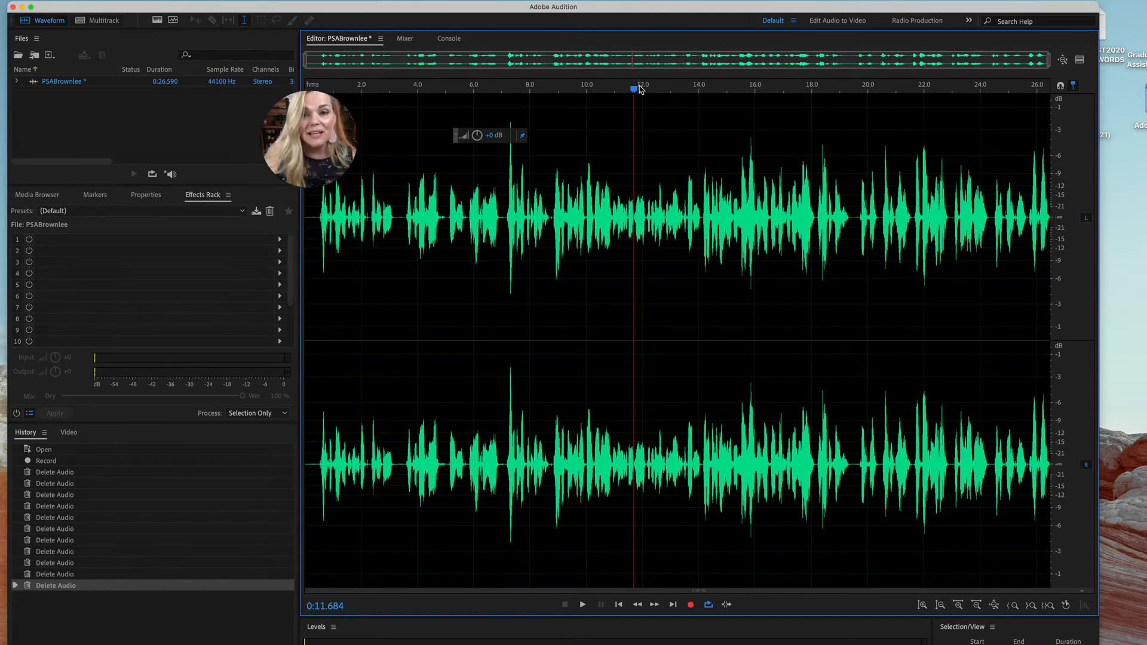
{"action": "left_click_drag", "start_coordinate": [636, 91], "coordinate": [517, 94]}
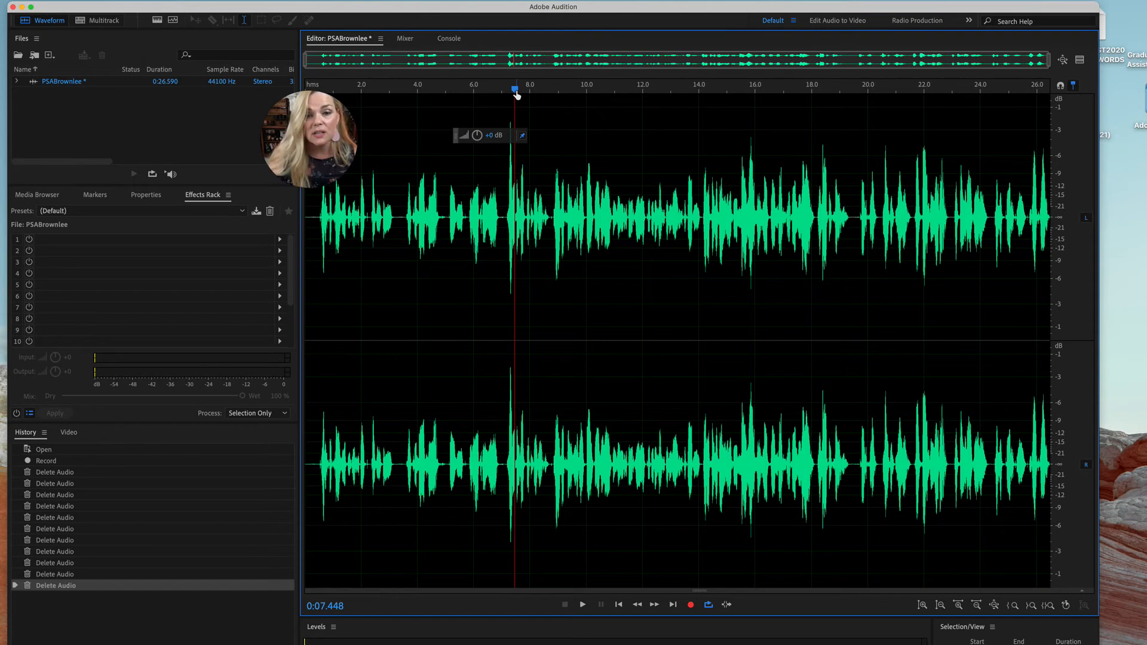
{"action": "left_click_drag", "start_coordinate": [515, 89], "coordinate": [324, 94]}
{"action": "key", "text": "space"}
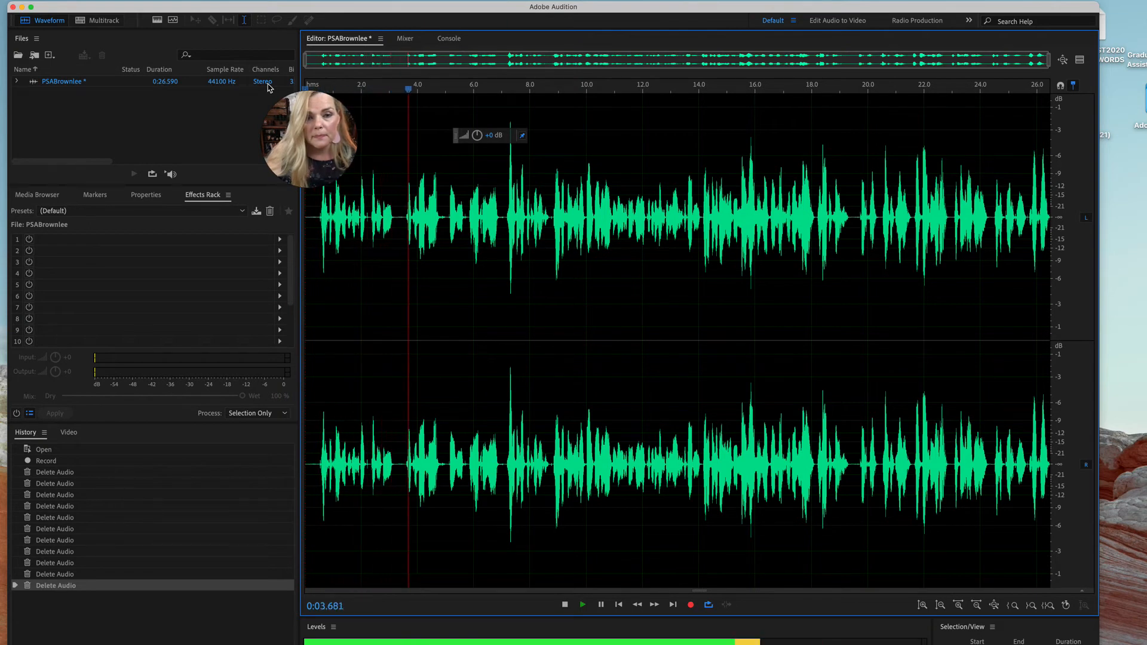
{"action": "key", "text": "space"}
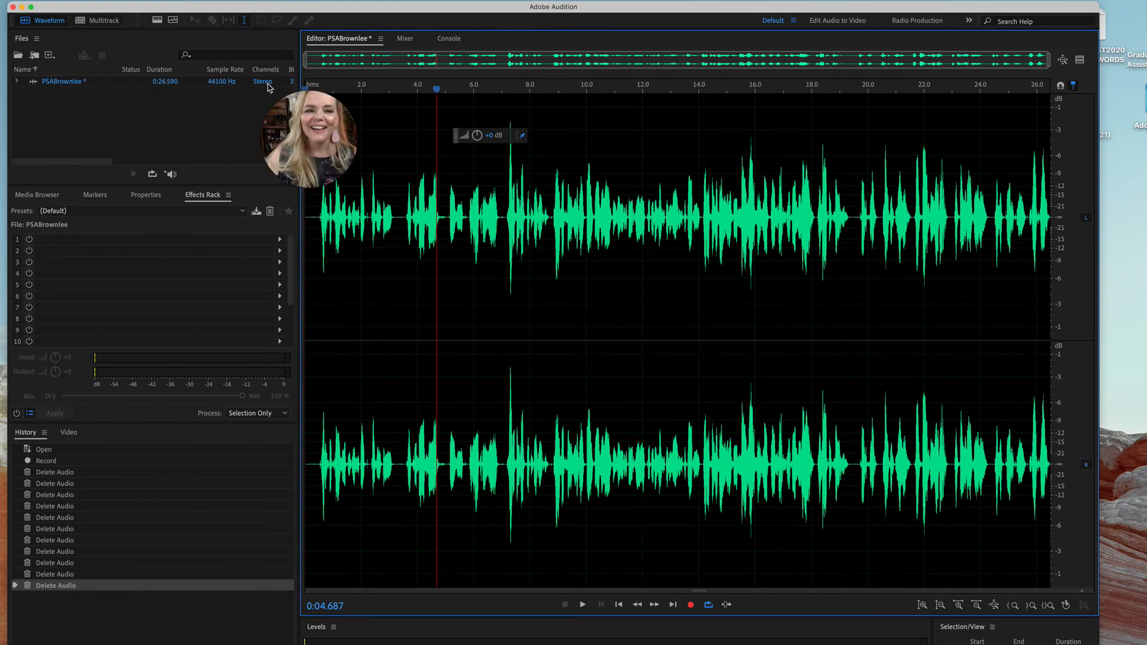
{"action": "left_click_drag", "start_coordinate": [437, 89], "coordinate": [291, 90]}
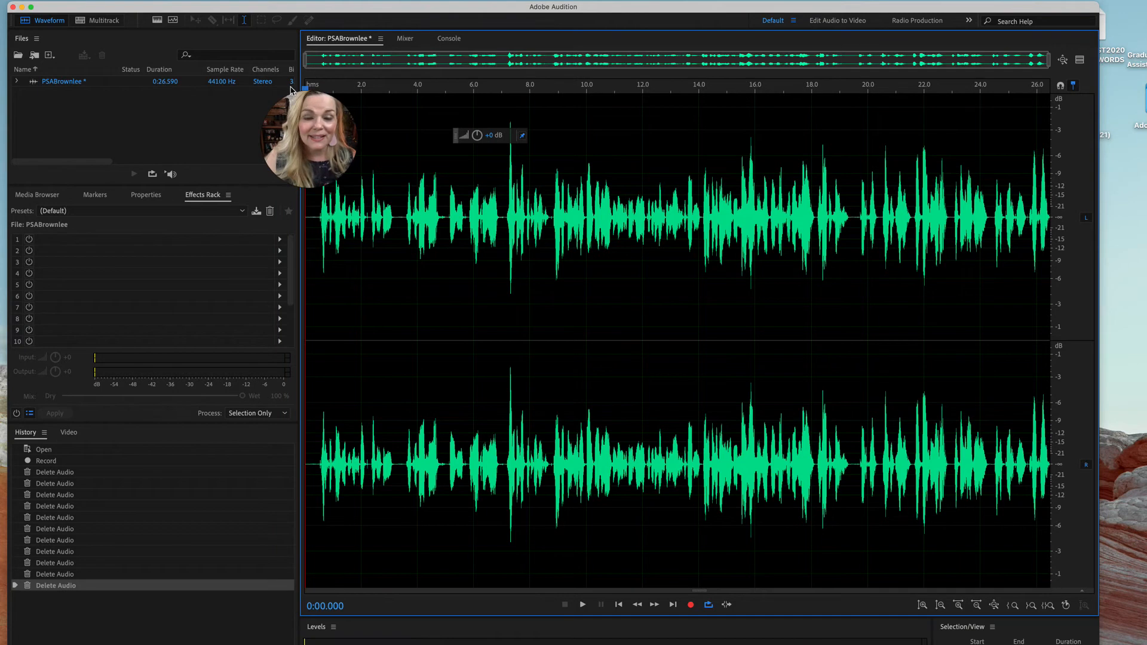
Apply Dynamics Processing with the Soft Limit -12dB preset to the entire voice recording and play its opening seconds
{"action": "double_click", "coordinate": [377, 107]}
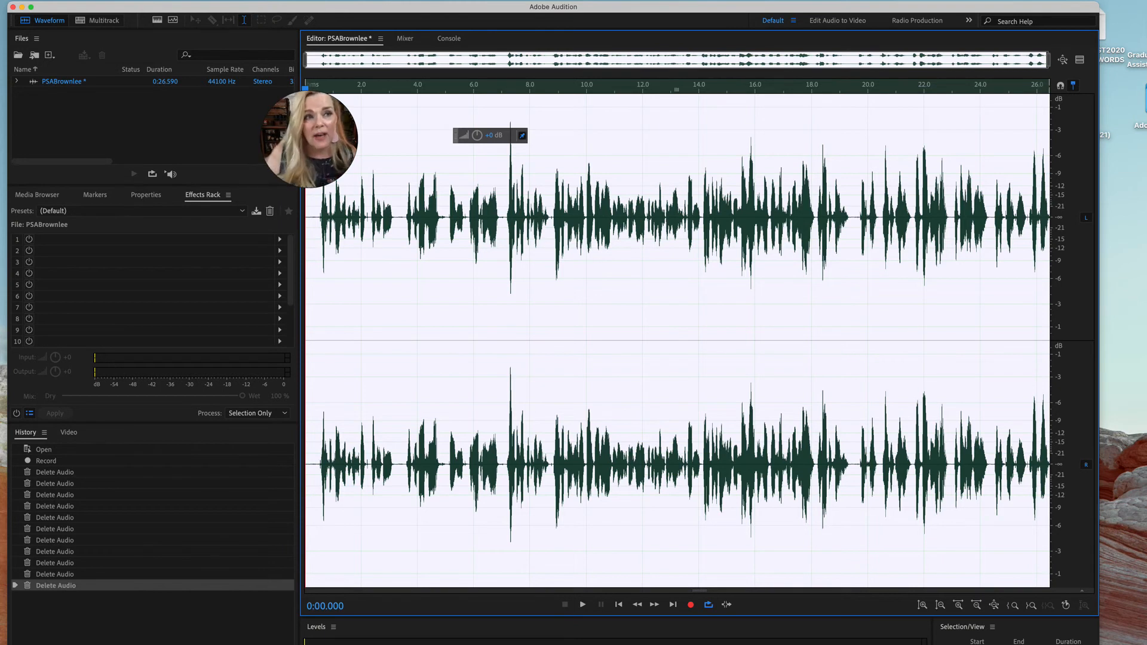
{"action": "left_click", "coordinate": [46, 0]}
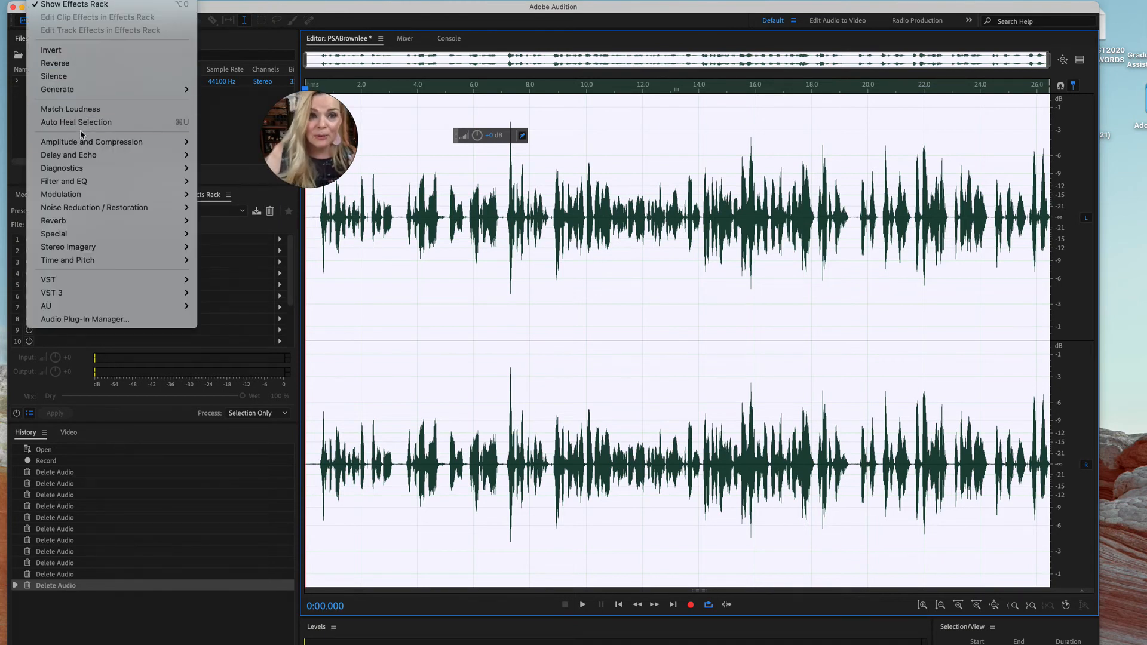
{"action": "mouse_move", "coordinate": [86, 142]}
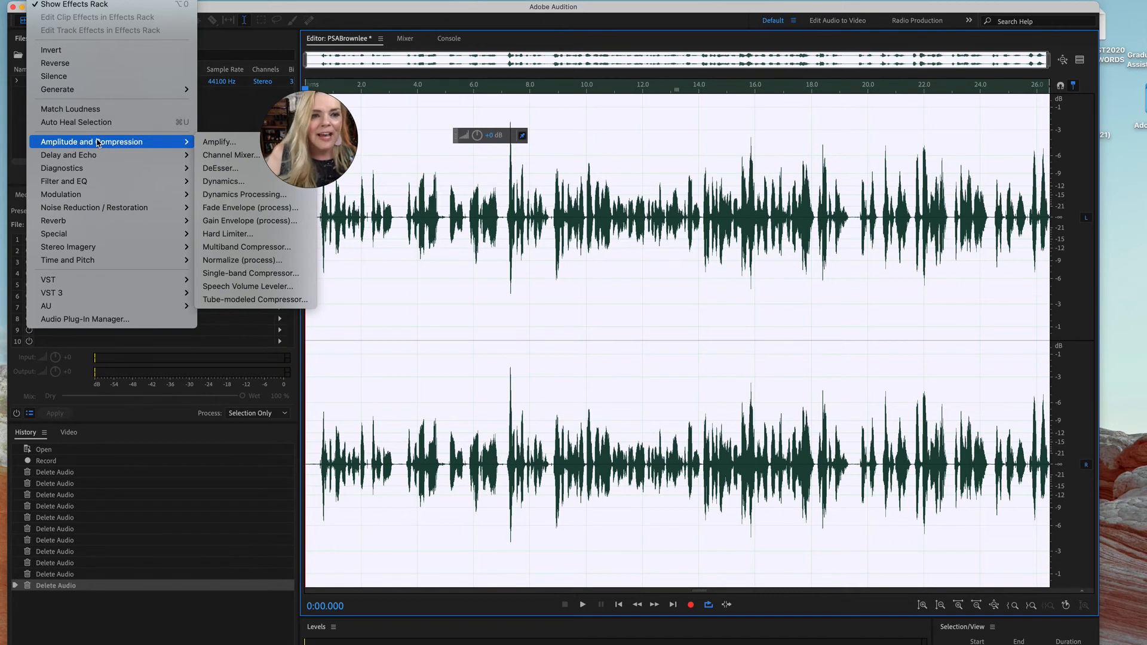
{"action": "left_click", "coordinate": [224, 197]}
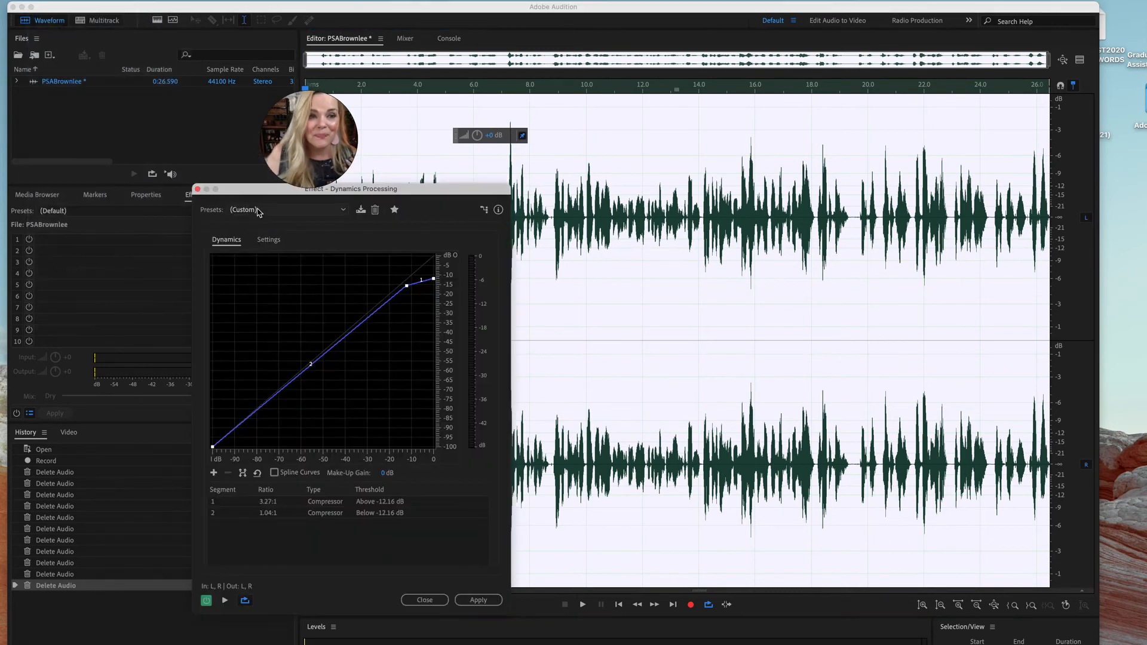
{"action": "left_click", "coordinate": [343, 209]}
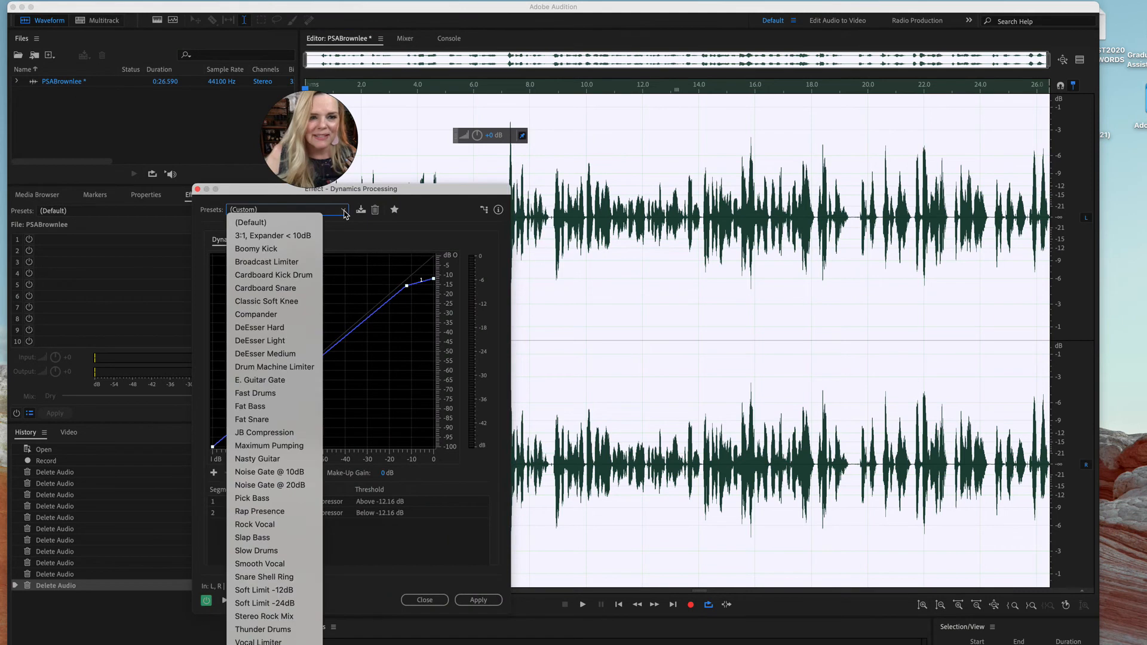
{"action": "left_click", "coordinate": [259, 590]}
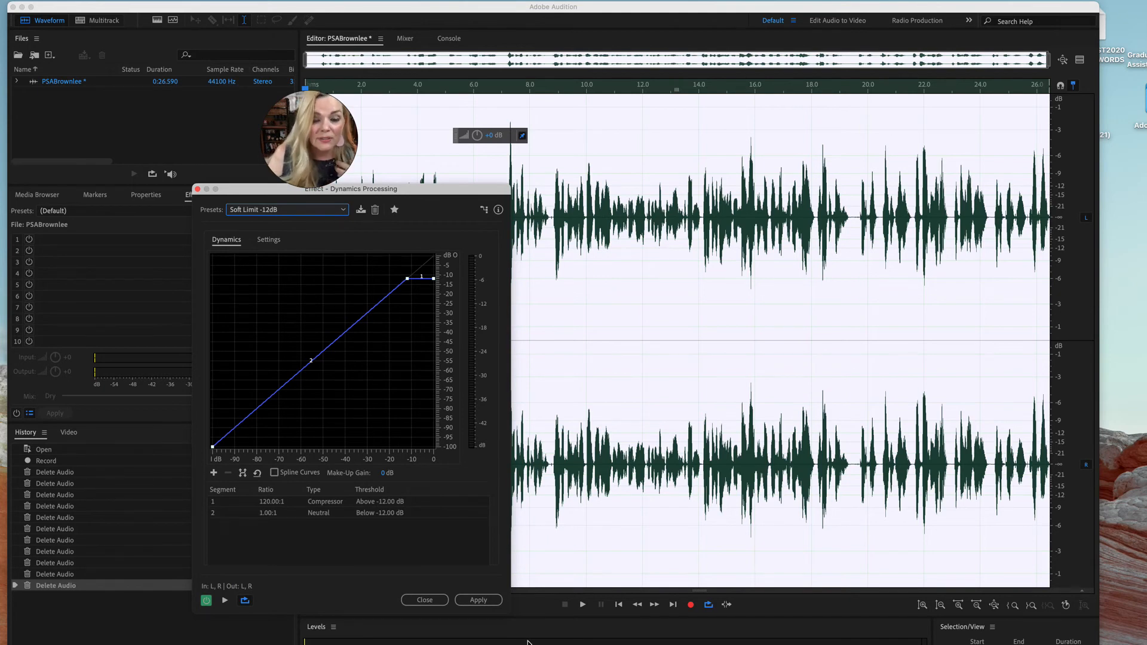
{"action": "left_click", "coordinate": [489, 601]}
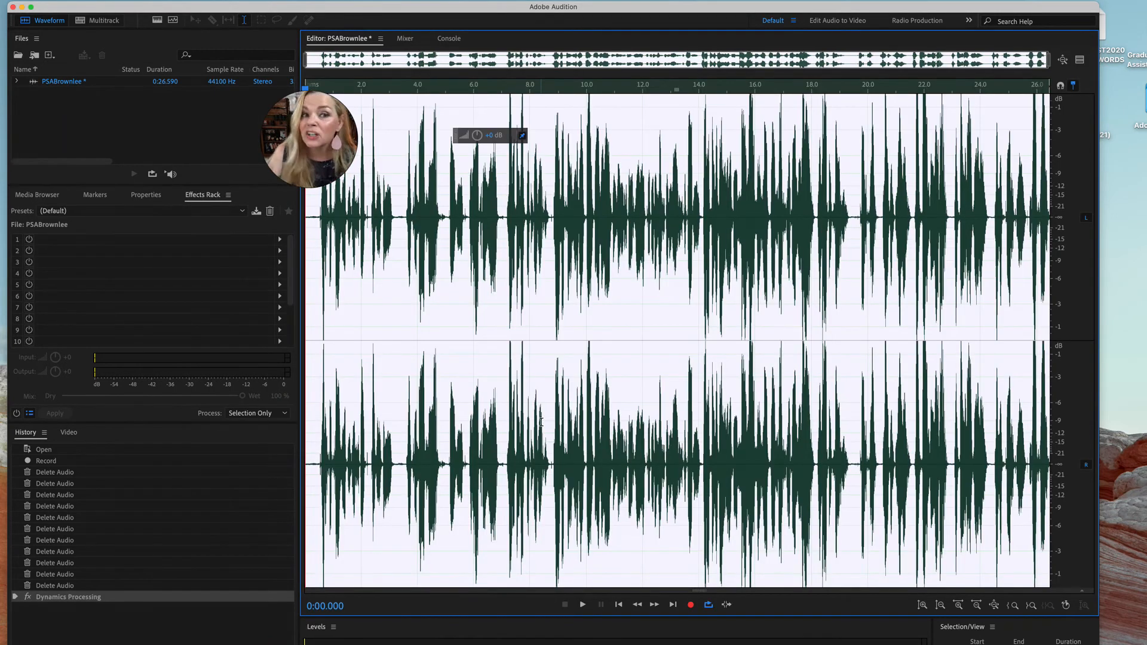
{"action": "key", "text": "space"}
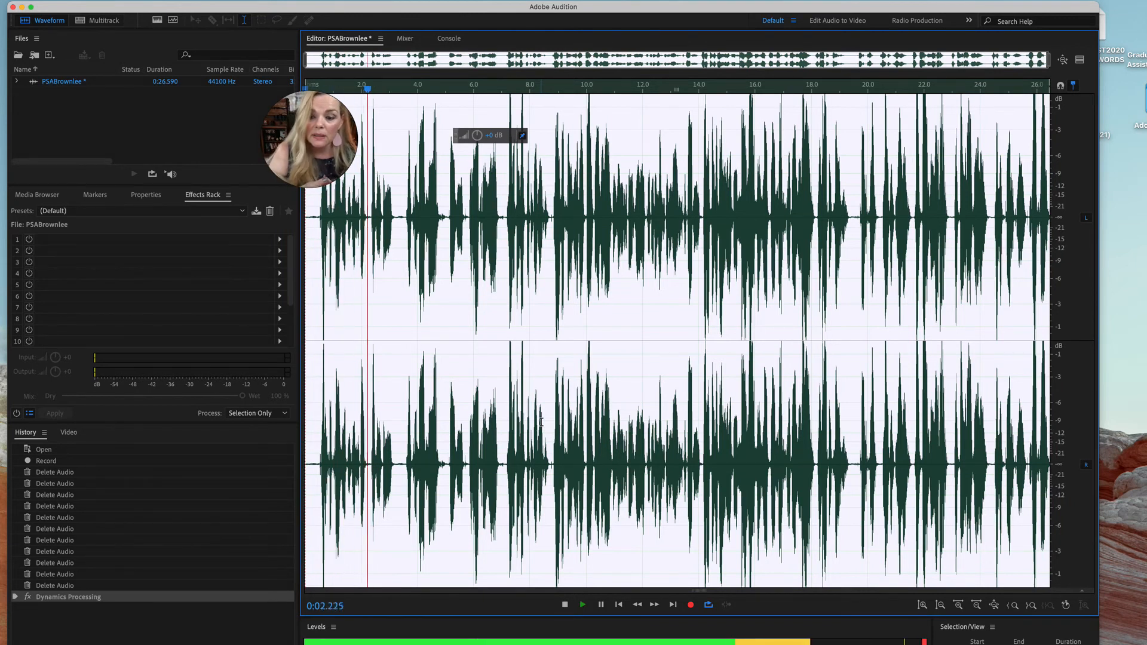
{"action": "key", "text": "space"}
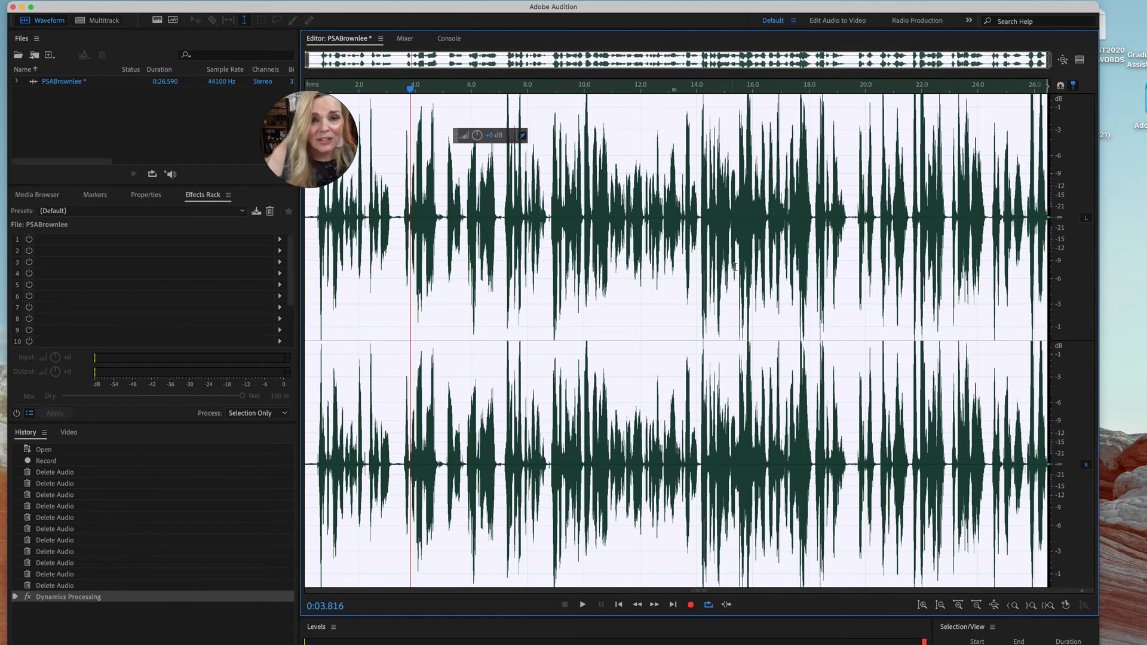
Lower the gain of the entire voice recording by a few decibels and play it from about 3.8 seconds
{"action": "scroll", "coordinate": [520, 222], "scroll_direction": "up", "scroll_amount": 2}
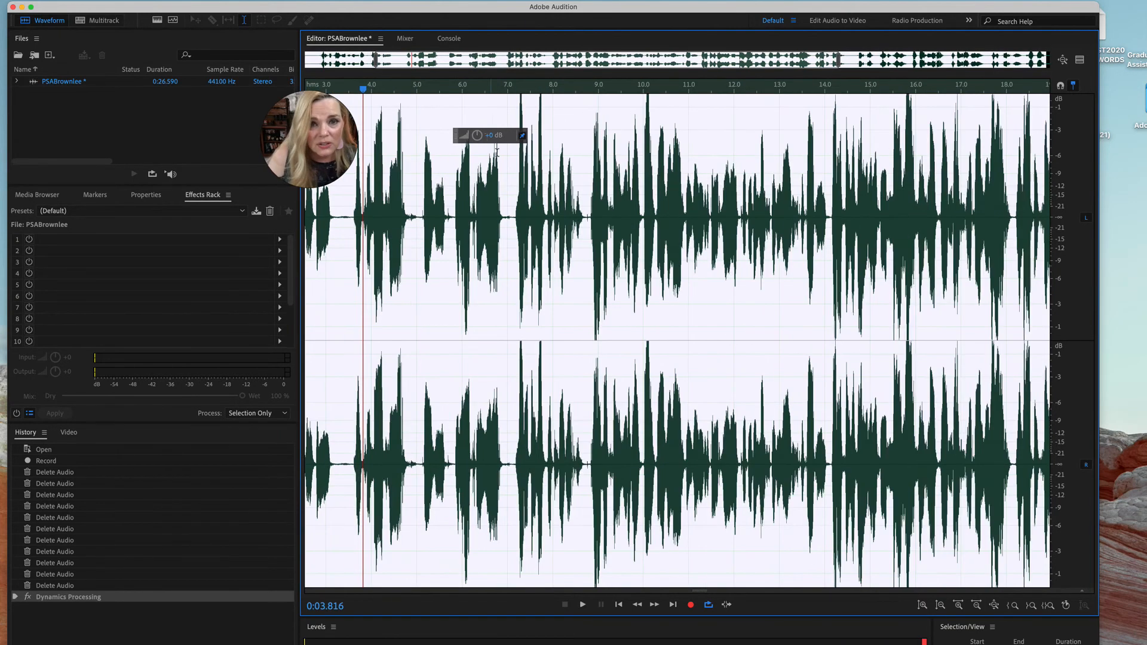
{"action": "scroll", "coordinate": [527, 210], "scroll_direction": "up", "scroll_amount": 3}
{"action": "scroll", "coordinate": [602, 123], "scroll_direction": "up", "scroll_amount": 1}
{"action": "scroll", "coordinate": [602, 124], "scroll_direction": "down", "scroll_amount": 4}
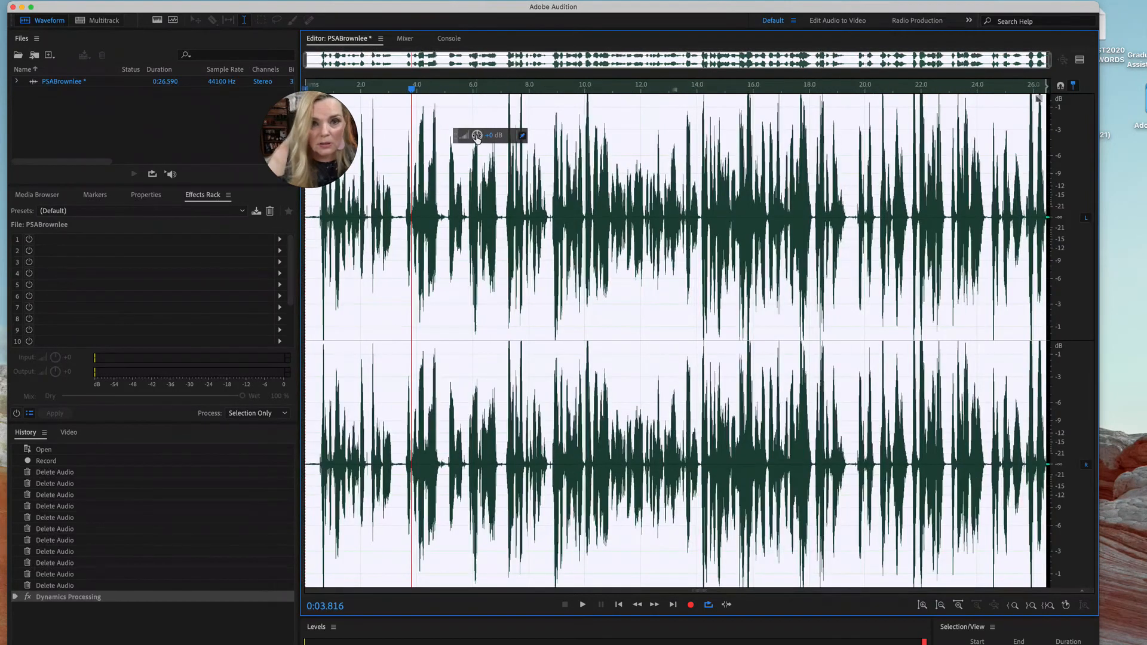
{"action": "left_click_drag", "start_coordinate": [478, 136], "coordinate": [464, 144]}
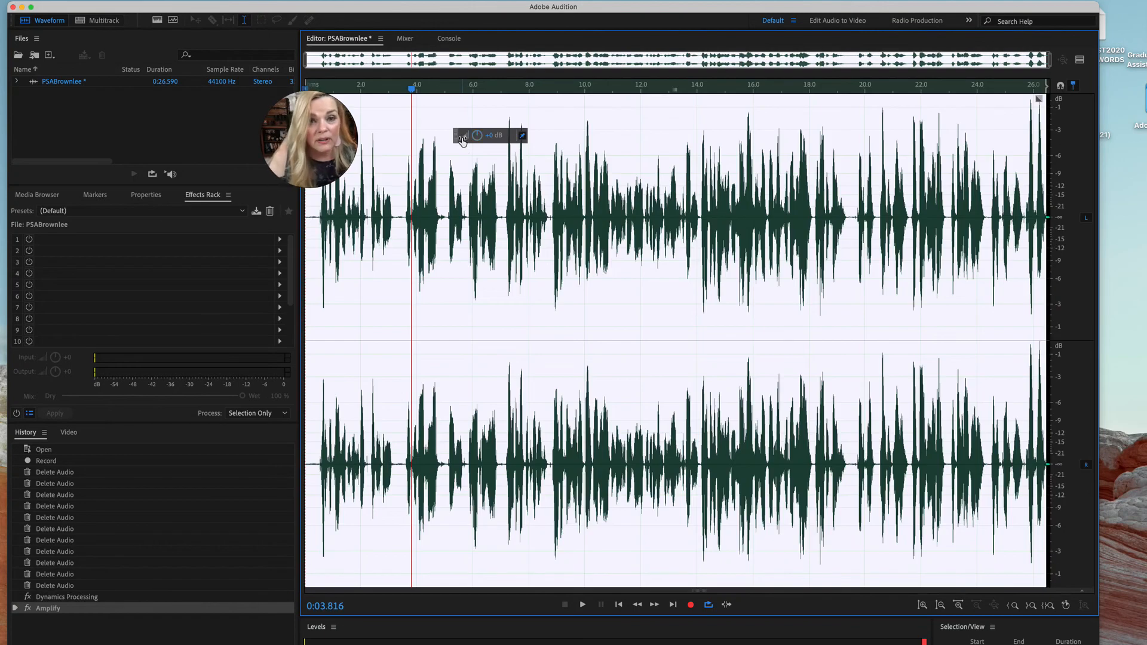
{"action": "key", "text": "space"}
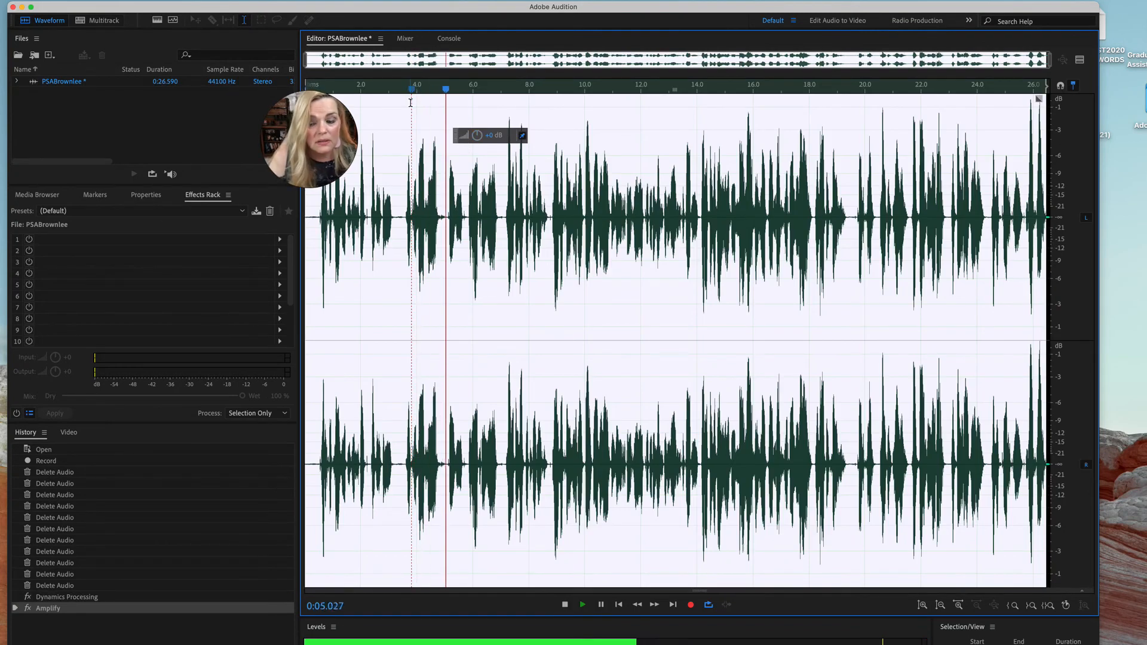
{"action": "key", "text": "space"}
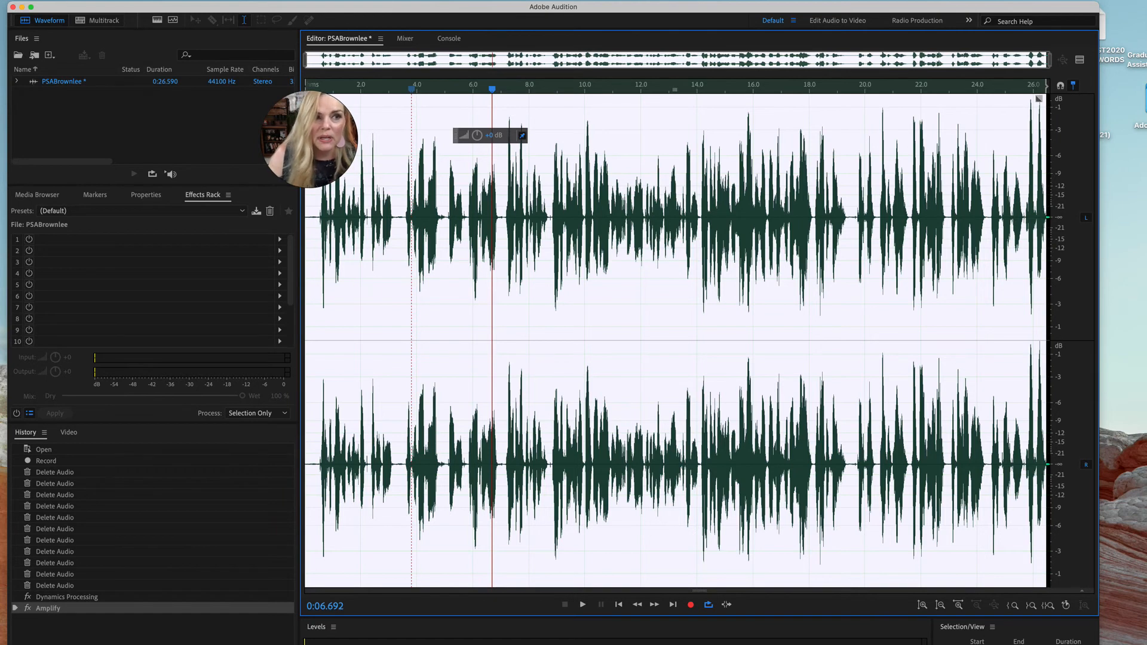
Apply the Hard Limiter with the Limit to -6dB preset to the entire voice recording
{"action": "left_click", "coordinate": [45, 0]}
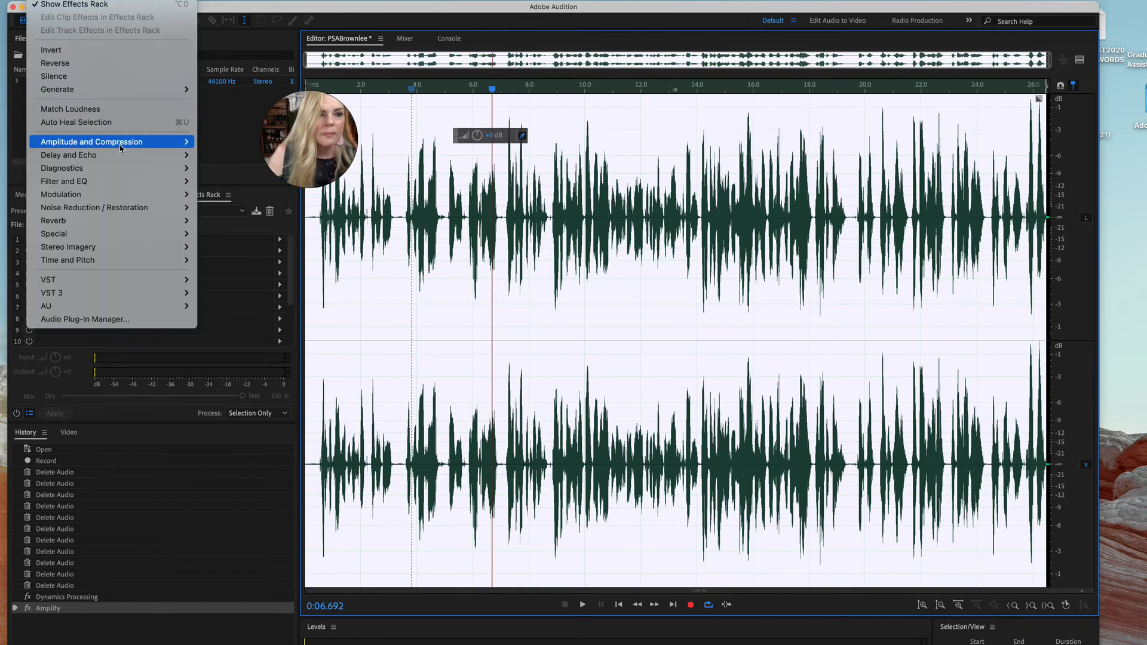
{"action": "mouse_move", "coordinate": [121, 148]}
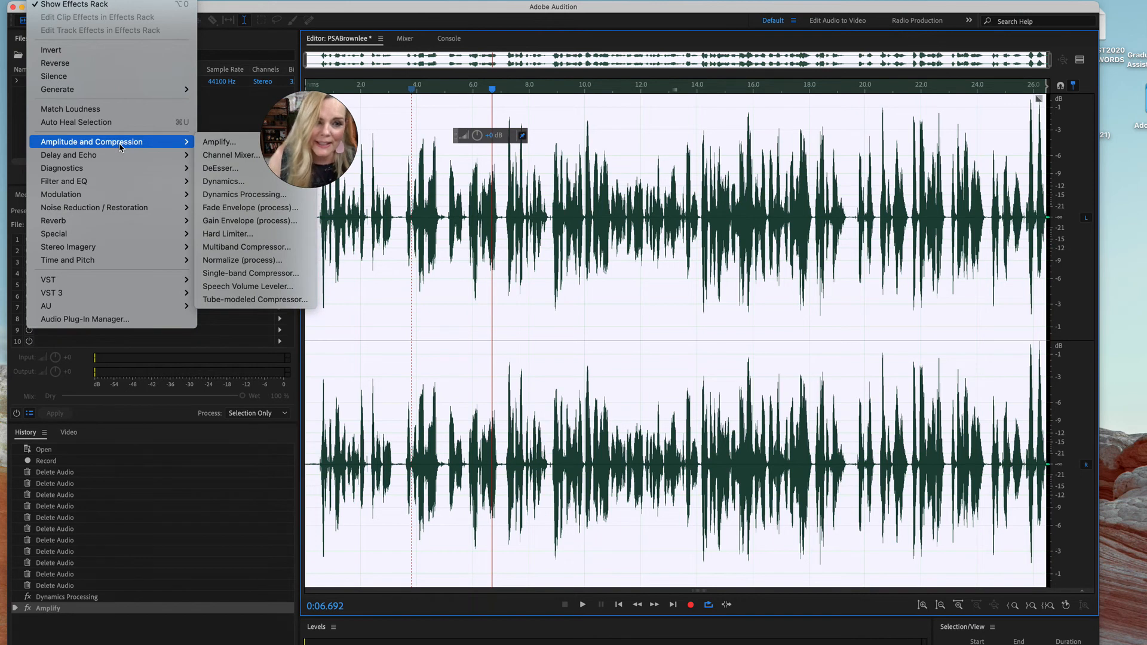
{"action": "left_click", "coordinate": [244, 235]}
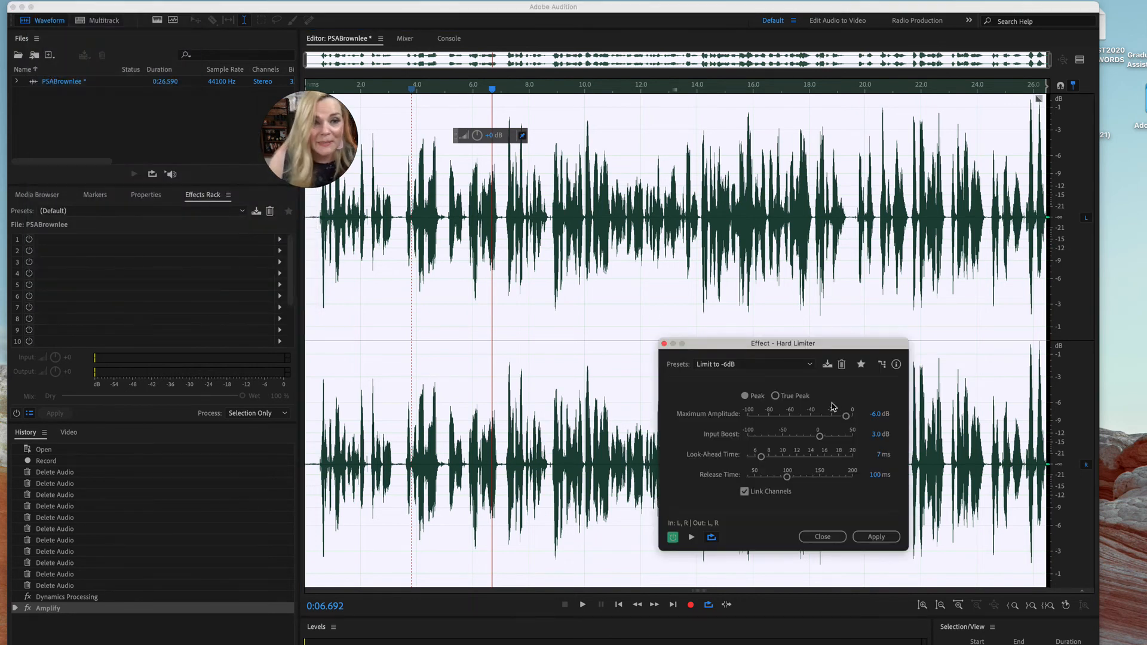
{"action": "left_click", "coordinate": [878, 538]}
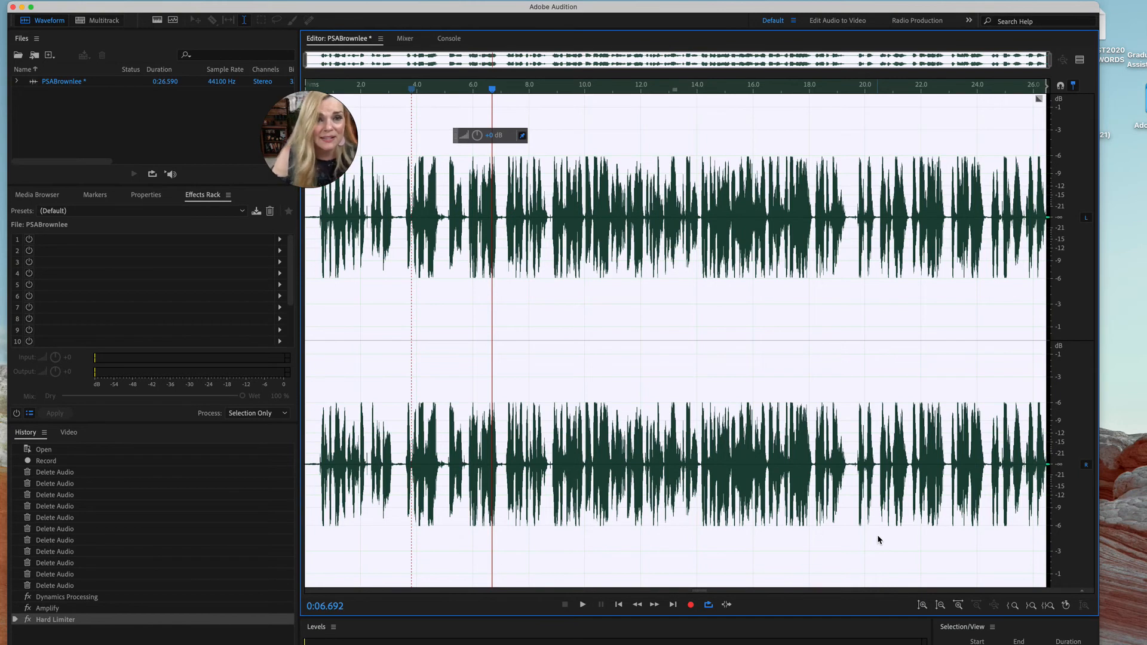
Listen to the limited recording from about 6.7 seconds, then clear the selection and place the playhead near 9.4 seconds
{"action": "key", "text": "space"}
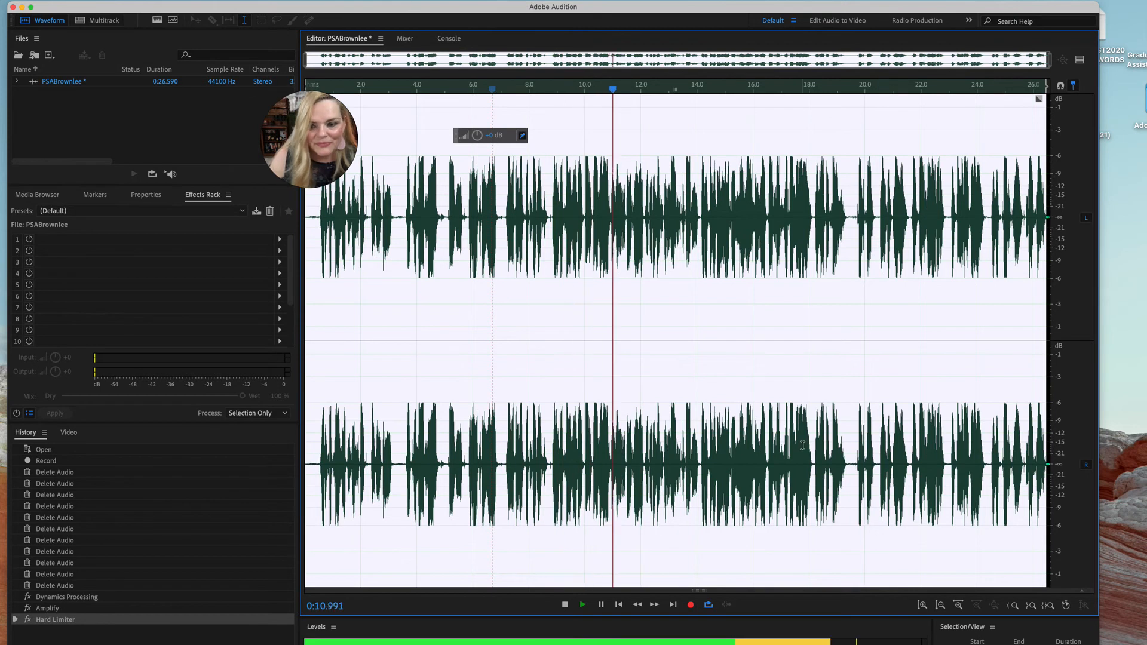
{"action": "key", "text": "space"}
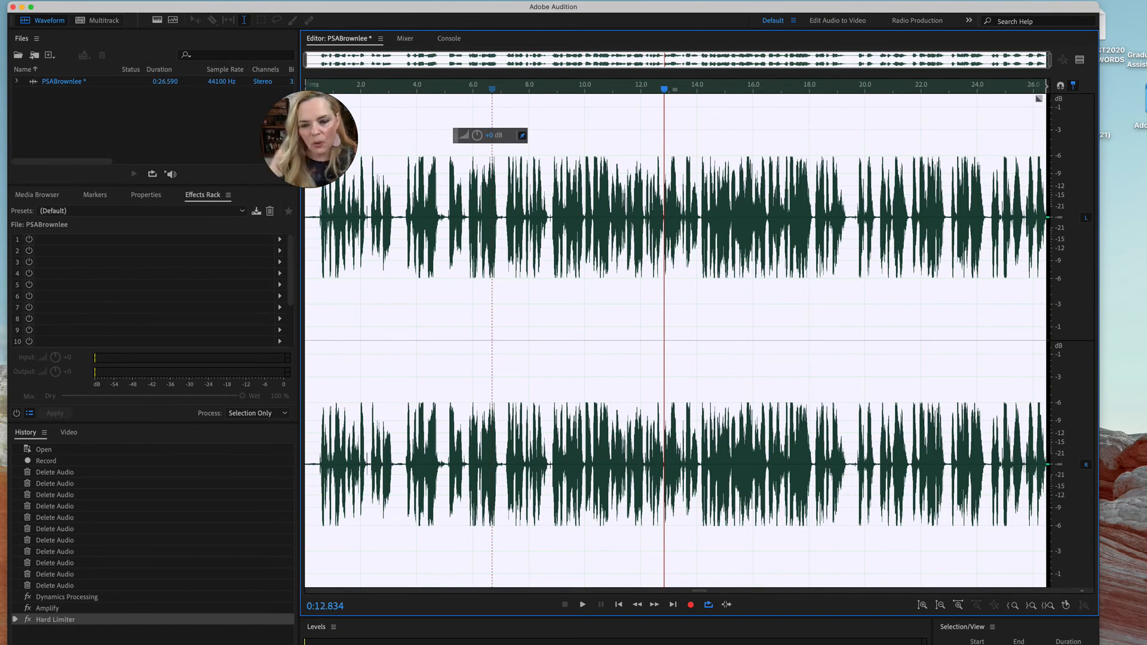
{"action": "key", "text": "space"}
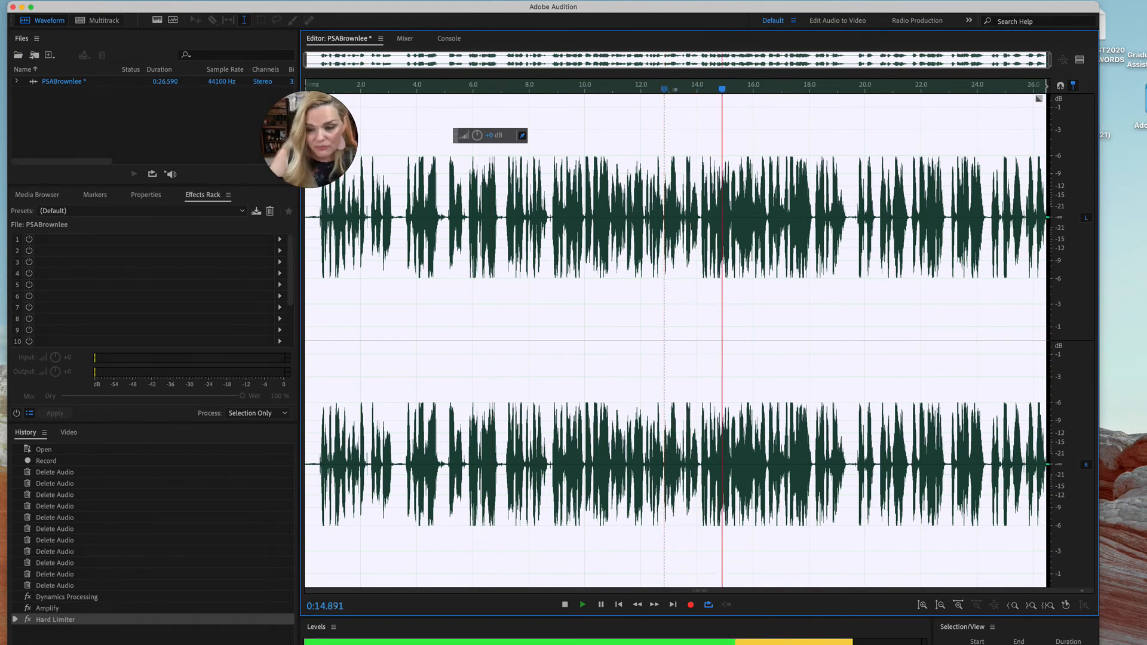
{"action": "key", "text": "space"}
{"action": "left_click", "coordinate": [488, 380]}
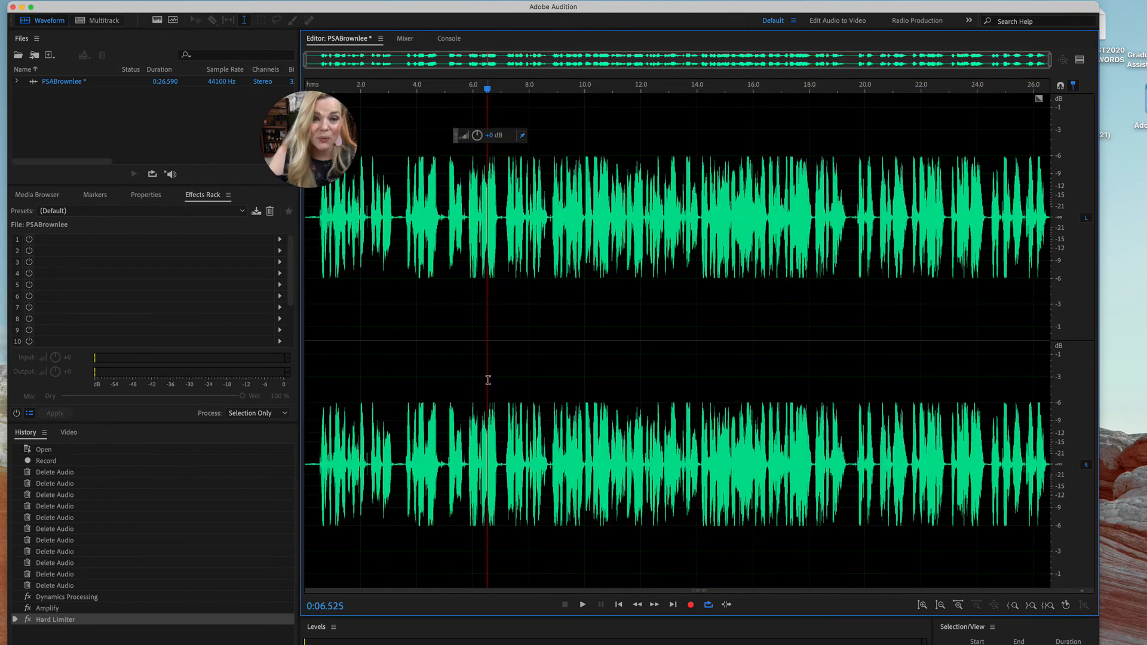
{"action": "left_click", "coordinate": [567, 393]}
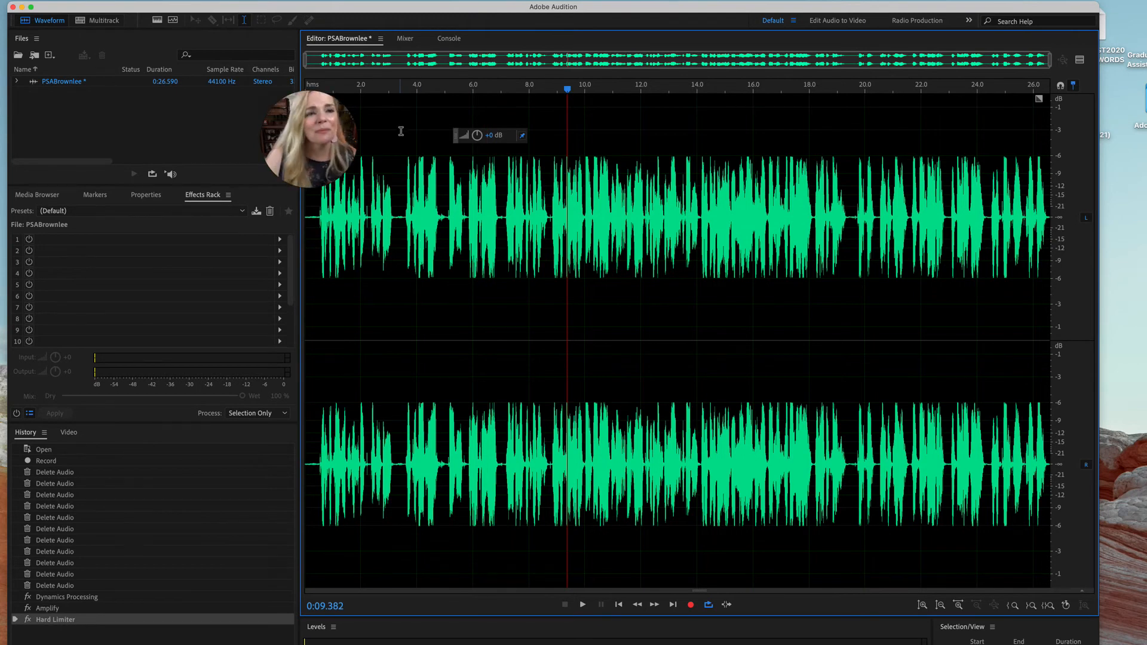
Create a stereo multitrack session at 44100 Hz, named PSA plus the producer's last name, in the Audition/14.0 documents folder
{"action": "left_click", "coordinate": [107, 22]}
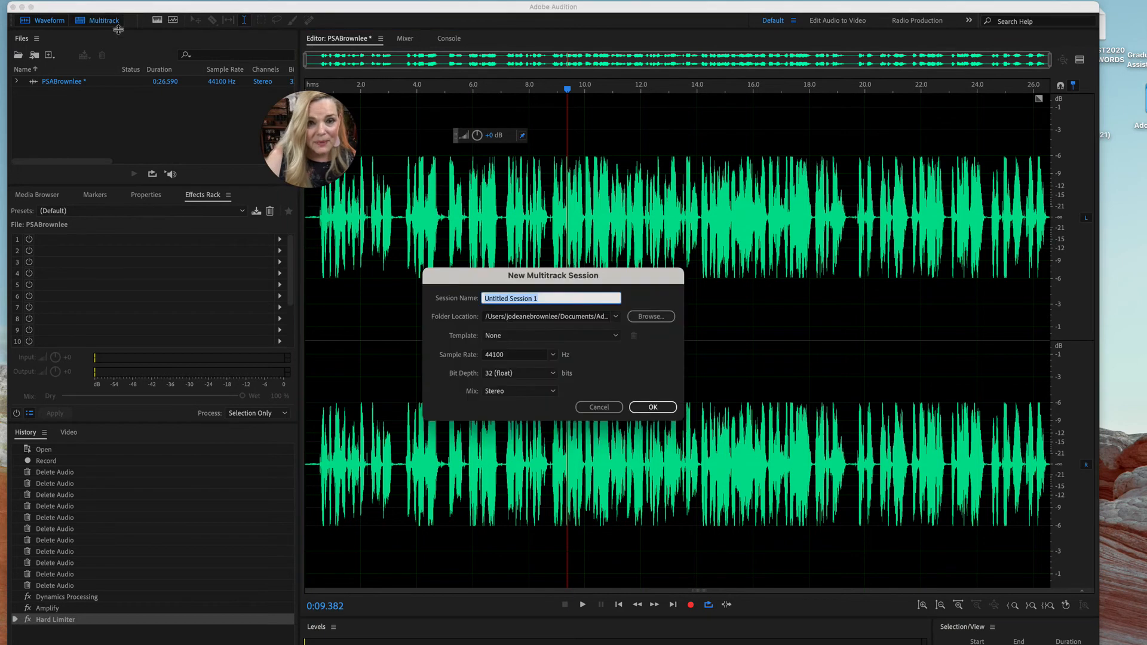
{"action": "type", "text": "PS"}
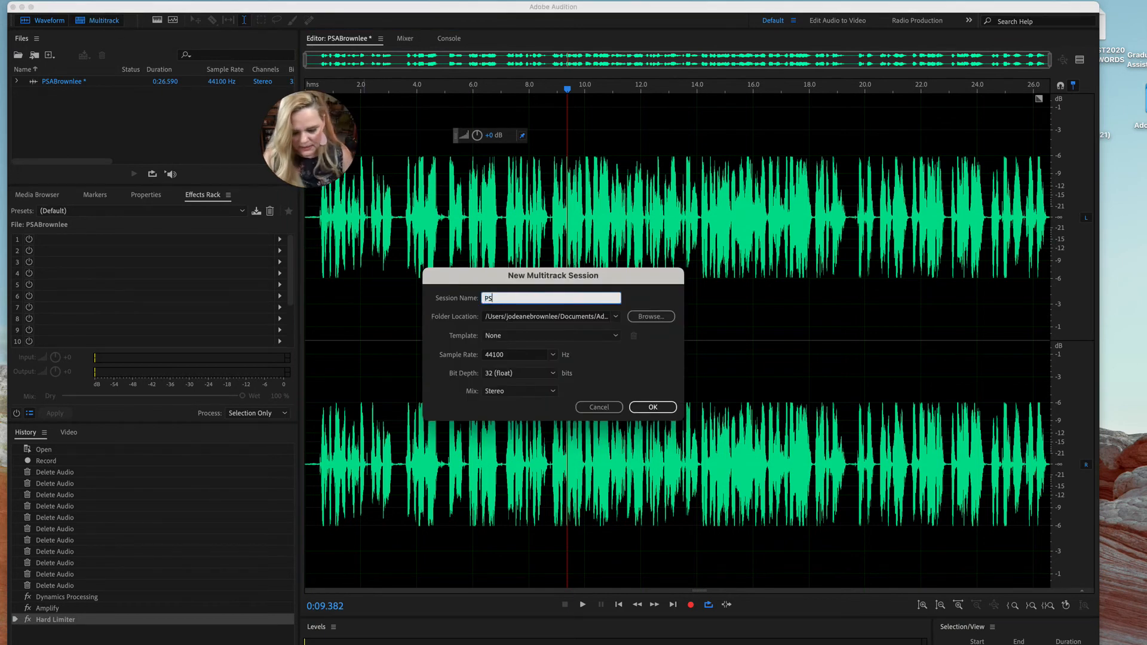
{"action": "type", "text": "ABrowbl"}
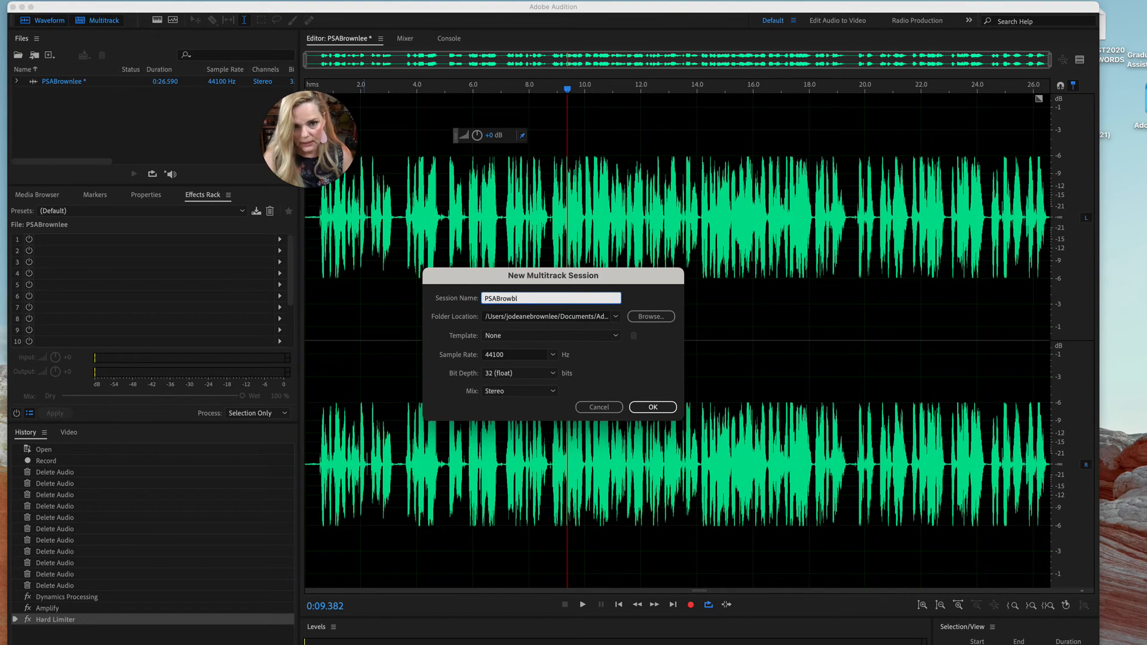
{"action": "key", "text": "BackSpace"}
{"action": "key", "text": "BackSpace"}
{"action": "type", "text": "nlee"}
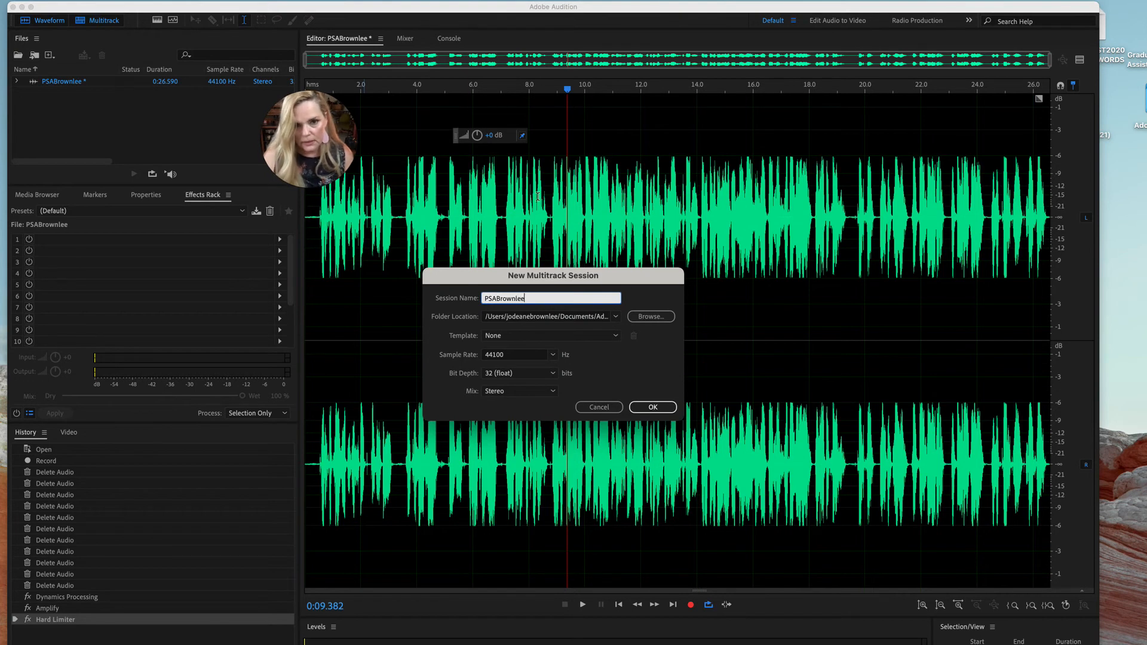
{"action": "left_click", "coordinate": [616, 317]}
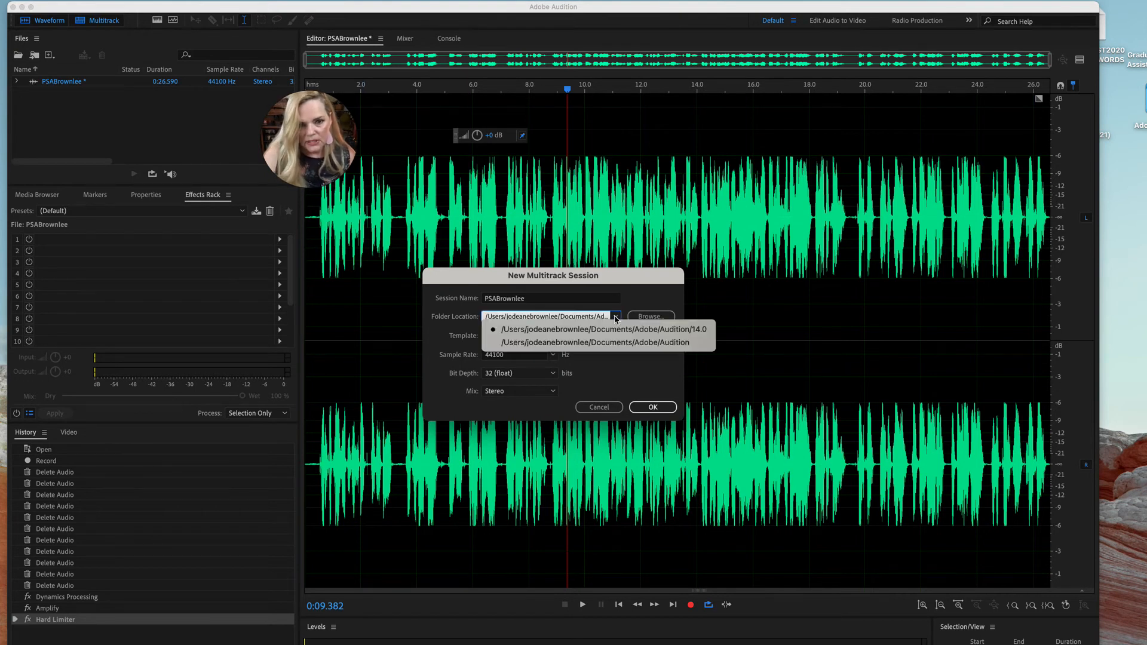
{"action": "left_click", "coordinate": [630, 329]}
{"action": "left_click", "coordinate": [635, 411]}
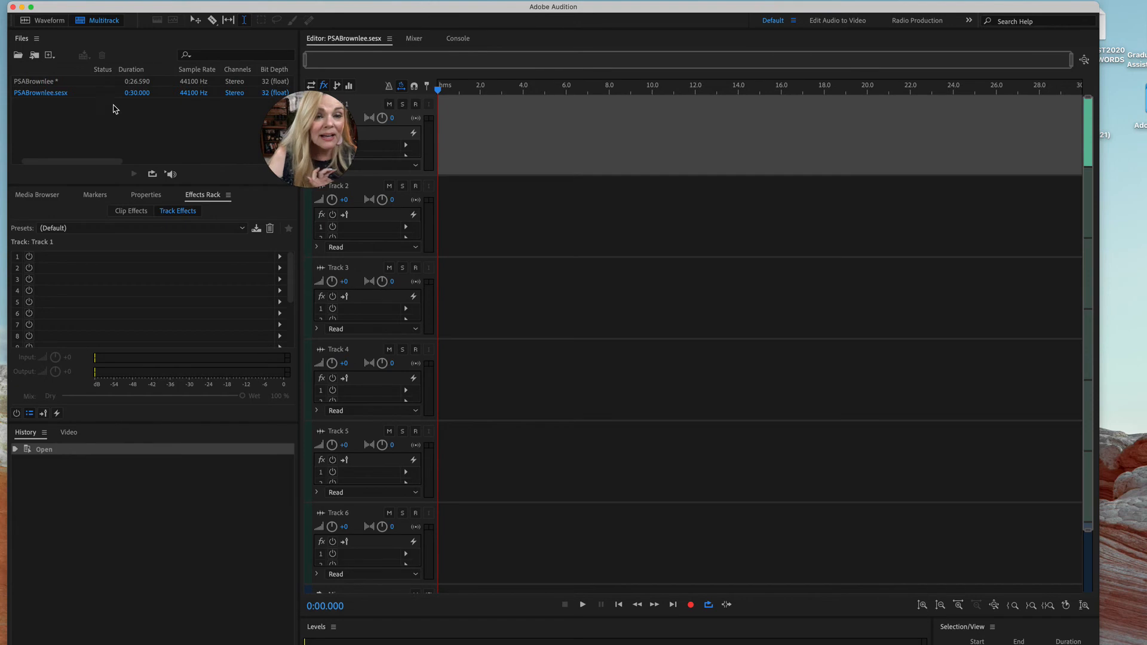
Place the processed voice file at the very start of Track 1 and play its opening seconds
{"action": "left_click", "coordinate": [76, 87]}
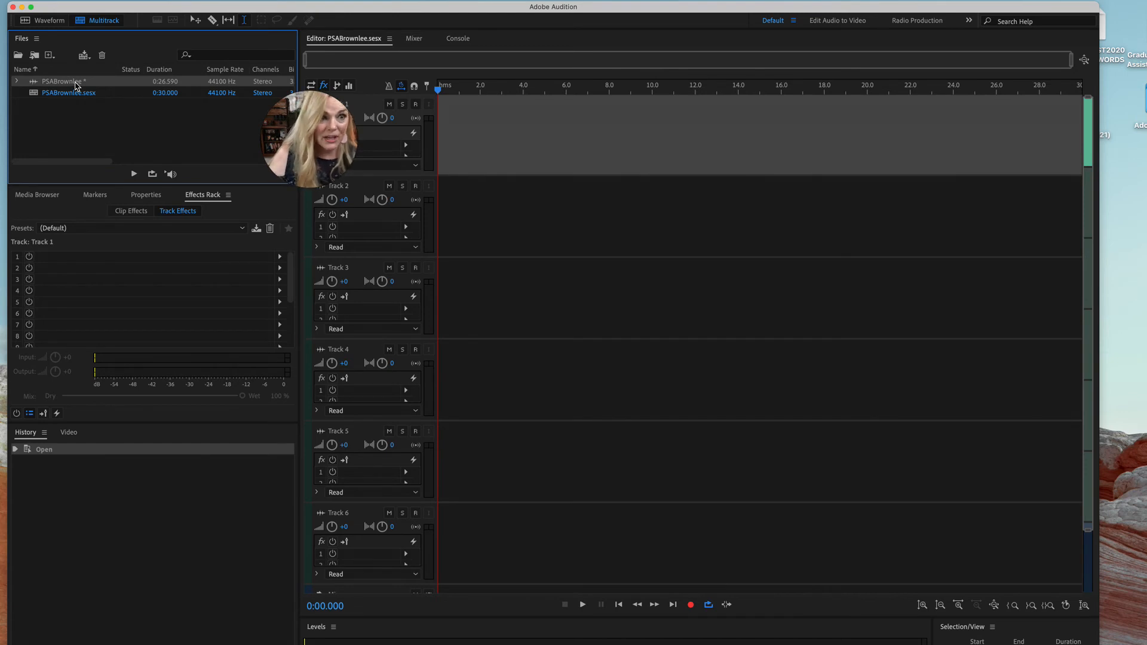
{"action": "left_click_drag", "start_coordinate": [76, 87], "coordinate": [438, 144]}
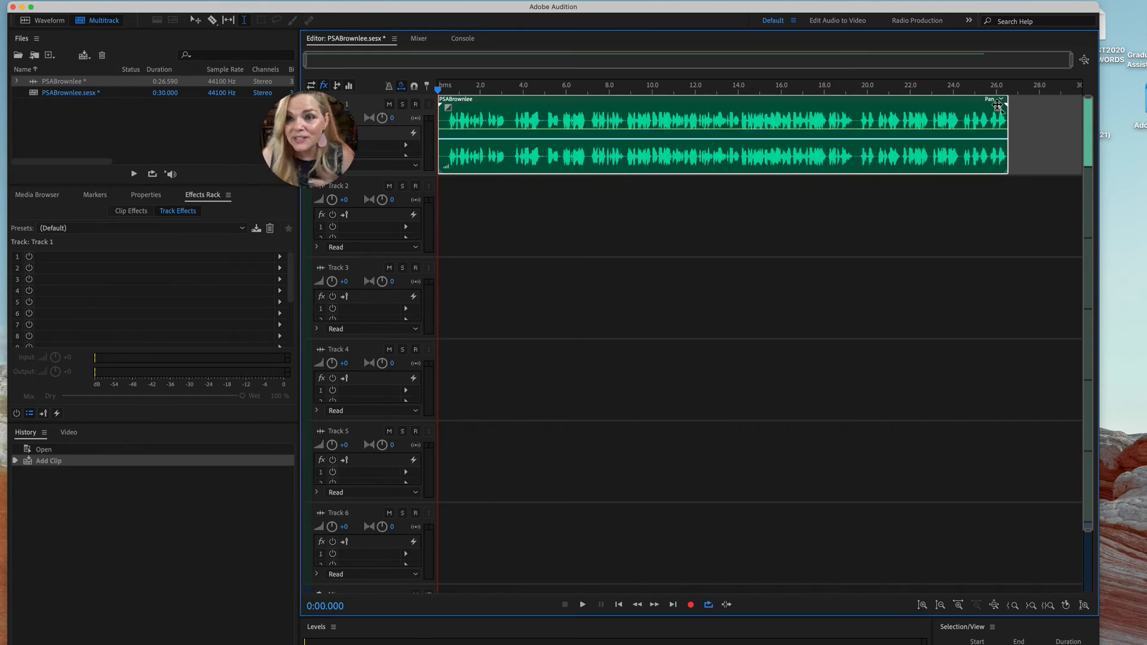
{"action": "key", "text": "space"}
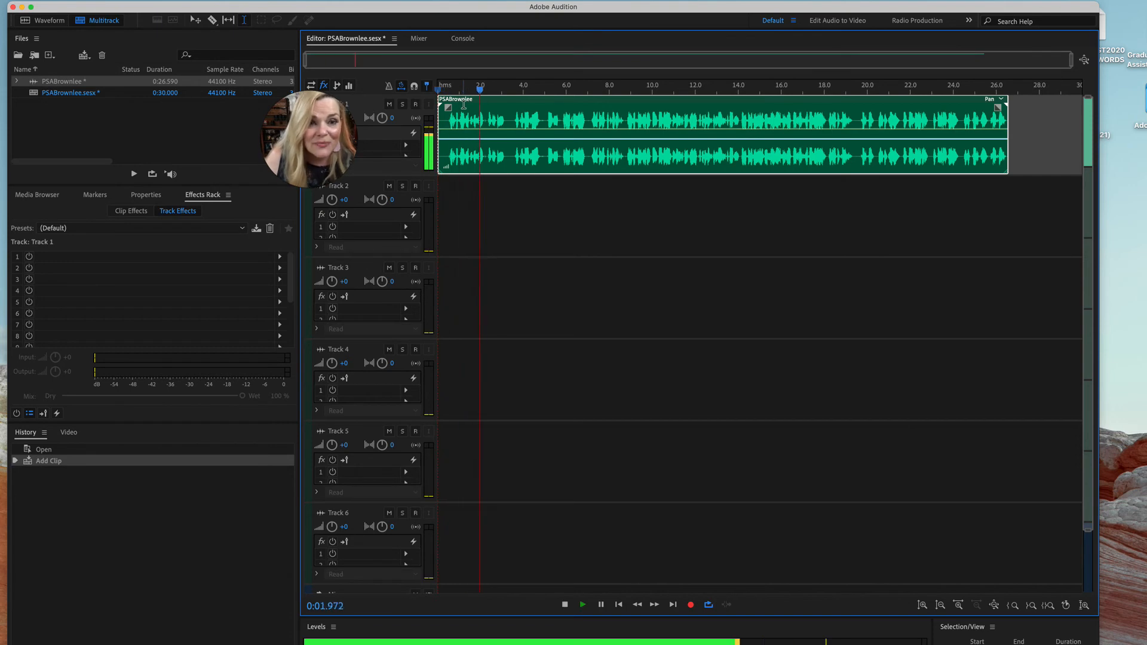
{"action": "key", "text": "space"}
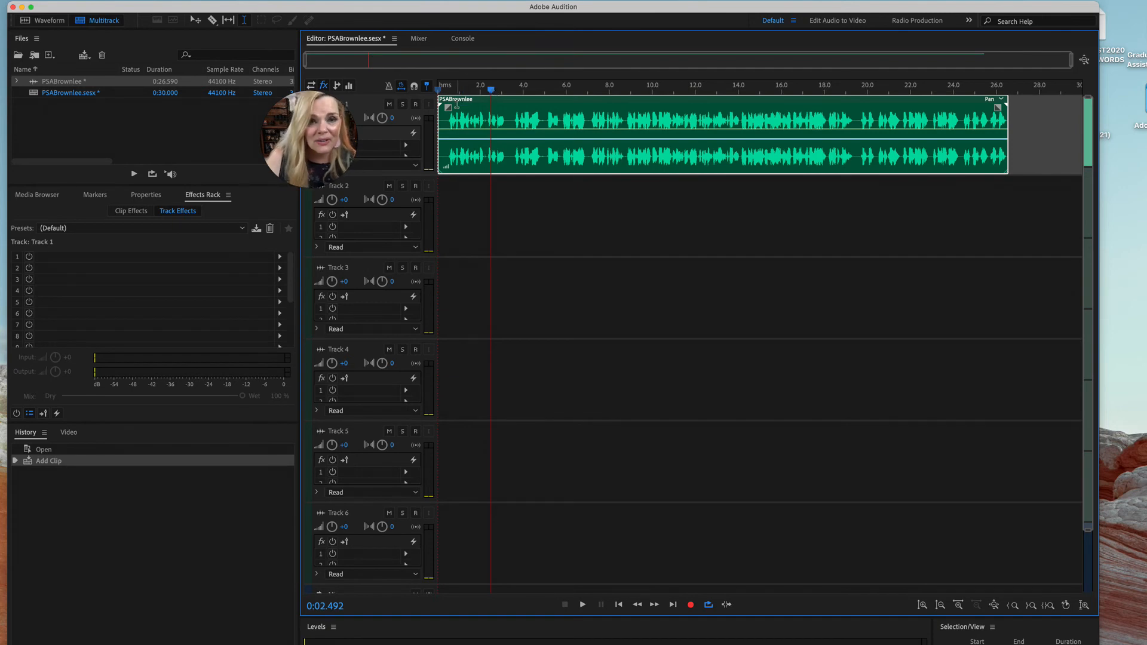
Add a short fade-in and a short fade-out to the voice clip on Track 1
{"action": "left_click_drag", "start_coordinate": [449, 107], "coordinate": [457, 105]}
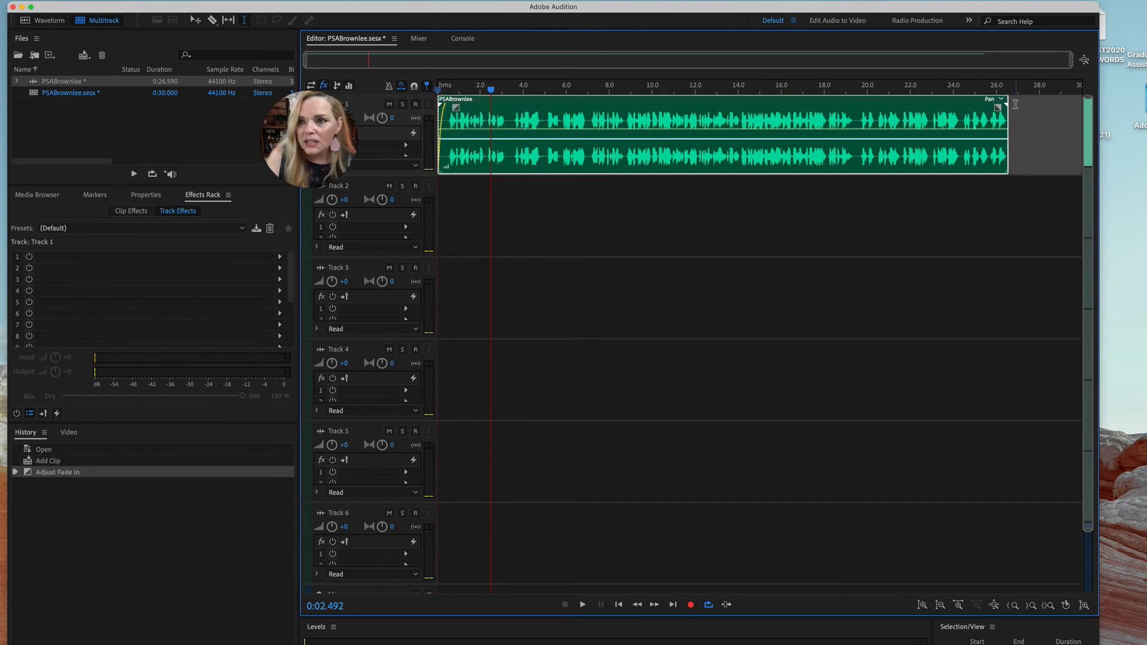
{"action": "left_click_drag", "start_coordinate": [997, 107], "coordinate": [999, 106]}
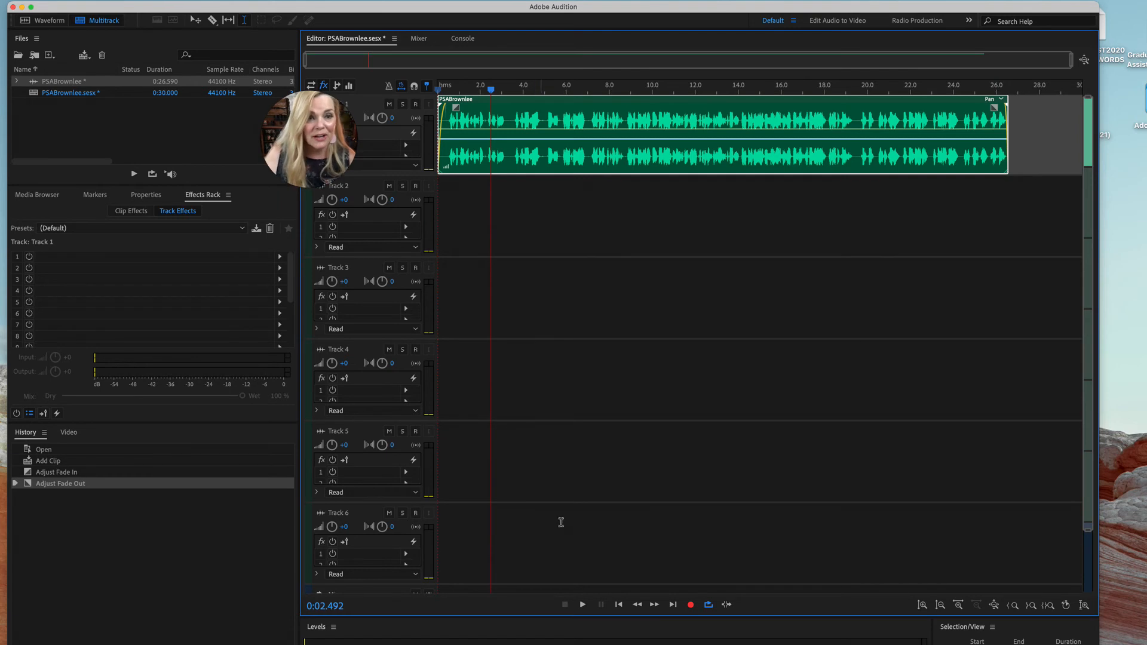
Switch to the browser and show the FirstCom Music search results for uplifting music beside the Audition session
{"action": "left_click_drag", "start_coordinate": [575, 11], "coordinate": [606, 45]}
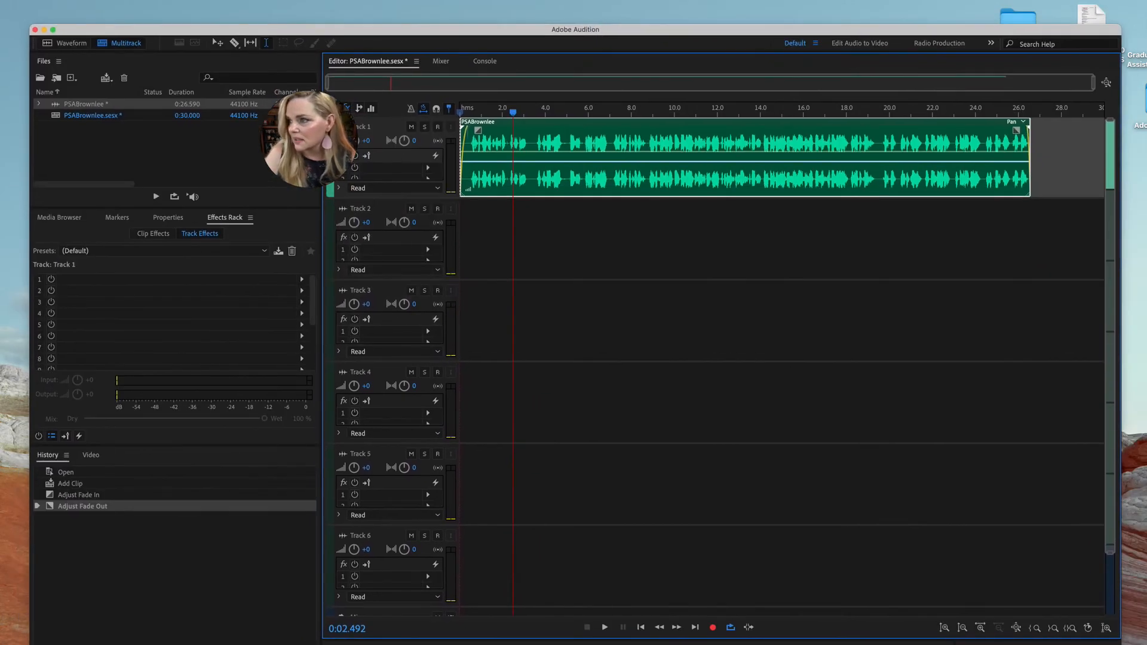
{"action": "left_click_drag", "start_coordinate": [1146, 201], "coordinate": [881, 67]}
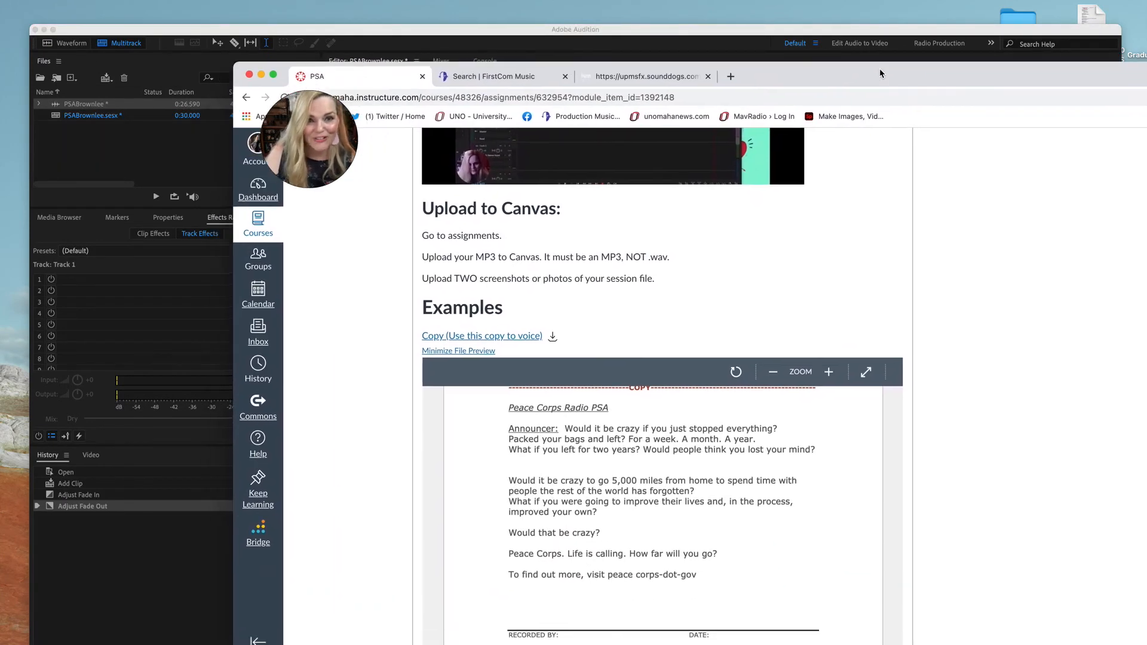
{"action": "left_click", "coordinate": [485, 77]}
{"action": "left_click_drag", "start_coordinate": [779, 76], "coordinate": [698, 54]}
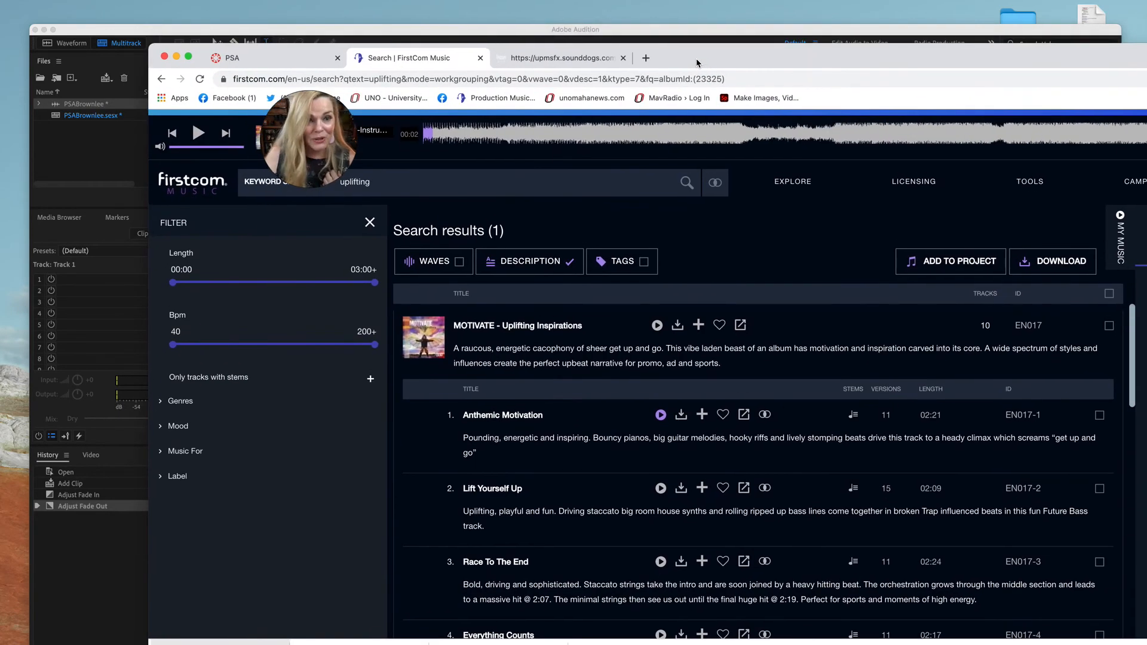
{"action": "left_click_drag", "start_coordinate": [698, 57], "coordinate": [700, 72]}
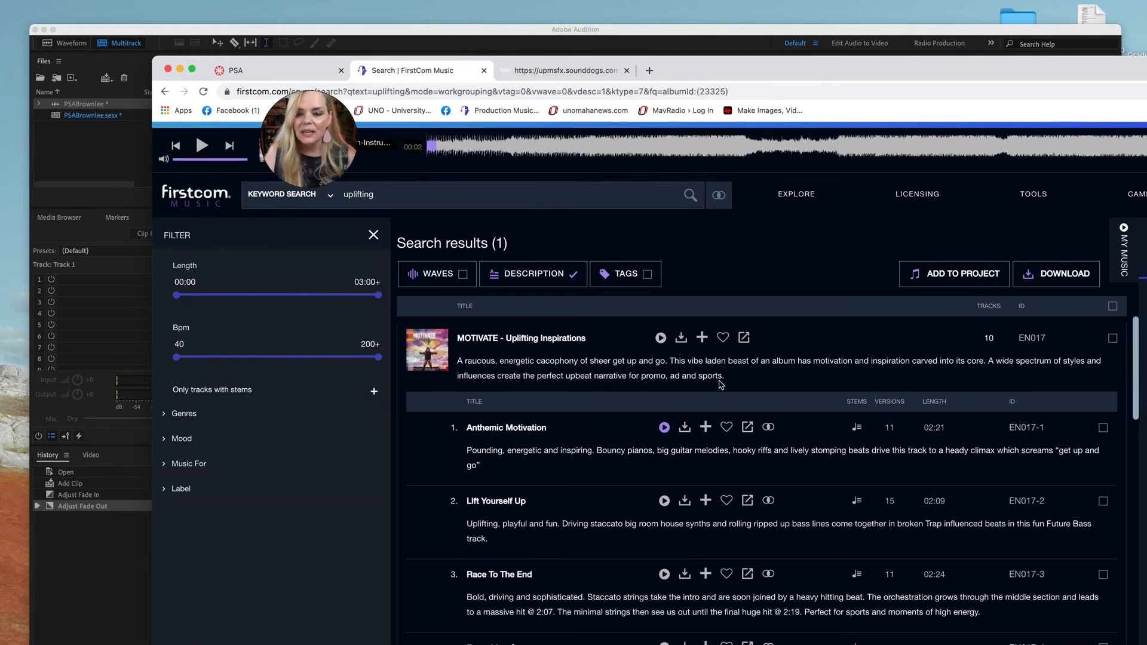
Preview a few seconds of the Anthemic Motivation track from the MOTIVATE - Uplifting Inspirations album
{"action": "scroll", "coordinate": [702, 410], "scroll_direction": "down", "scroll_amount": 2}
{"action": "scroll", "coordinate": [702, 410], "scroll_direction": "down", "scroll_amount": 1}
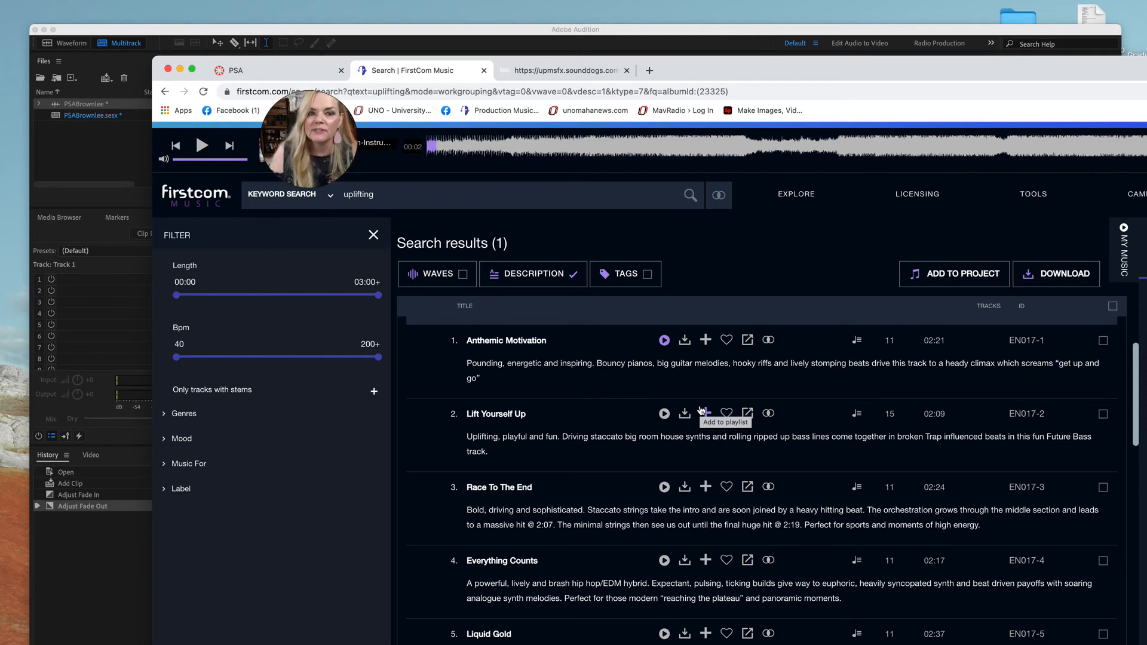
{"action": "left_click", "coordinate": [665, 340]}
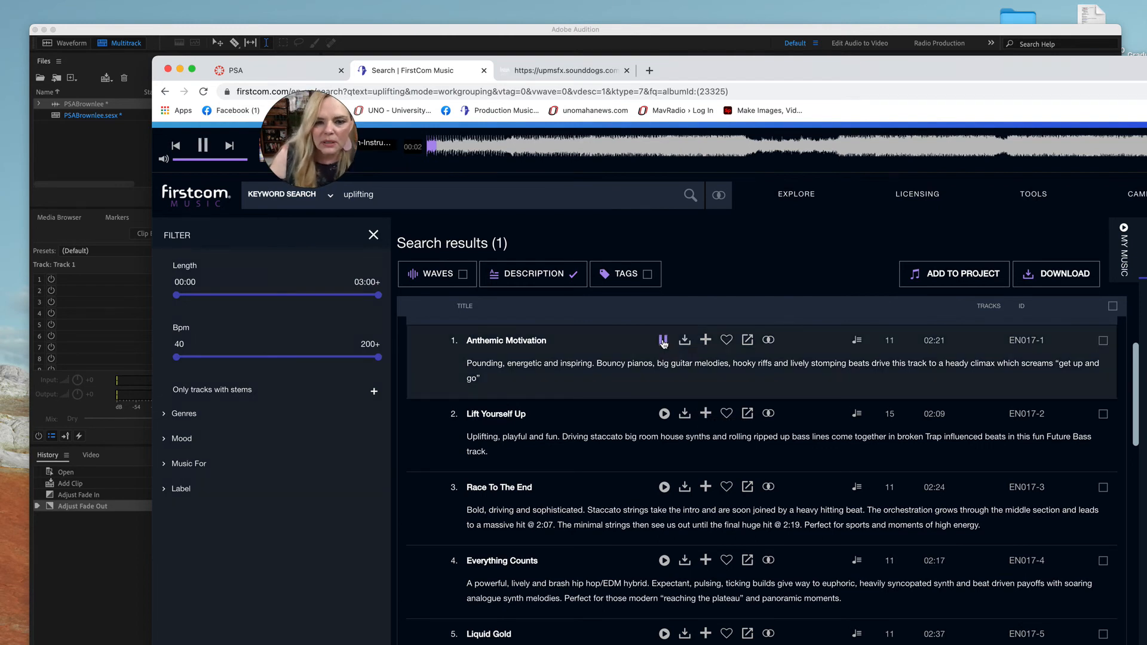
{"action": "left_click", "coordinate": [663, 340]}
Expand the versions of Anthemic Motivation and download its Instrumental (30 Sec) edit
{"action": "left_click", "coordinate": [663, 386]}
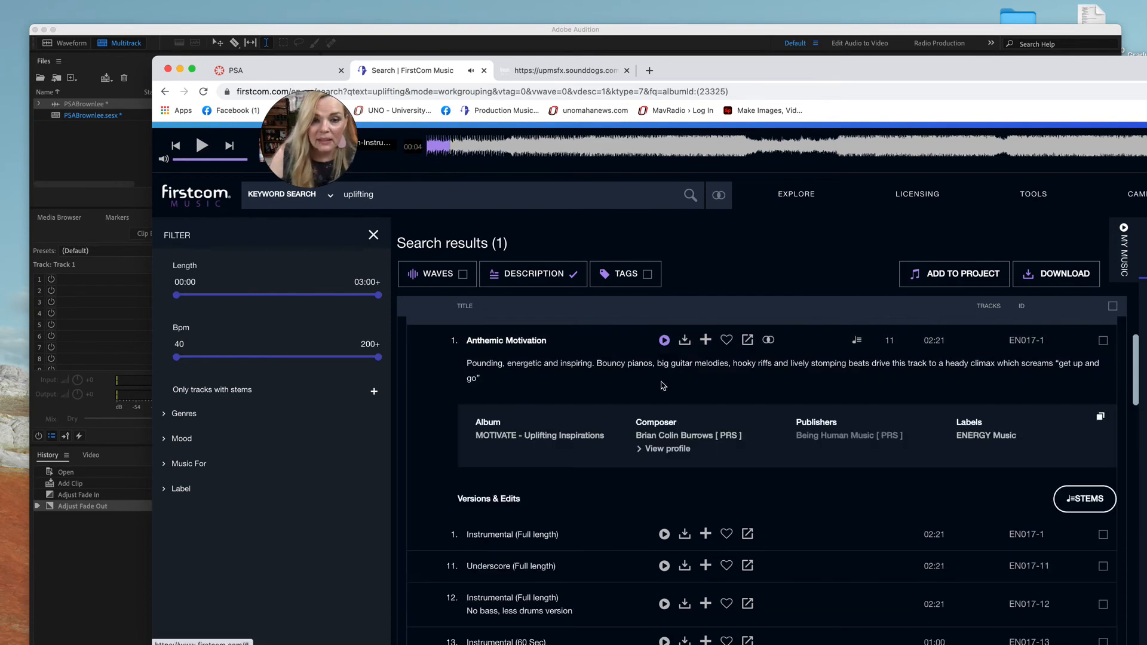
{"action": "scroll", "coordinate": [662, 386], "scroll_direction": "down", "scroll_amount": 1}
{"action": "scroll", "coordinate": [662, 385], "scroll_direction": "down", "scroll_amount": 5}
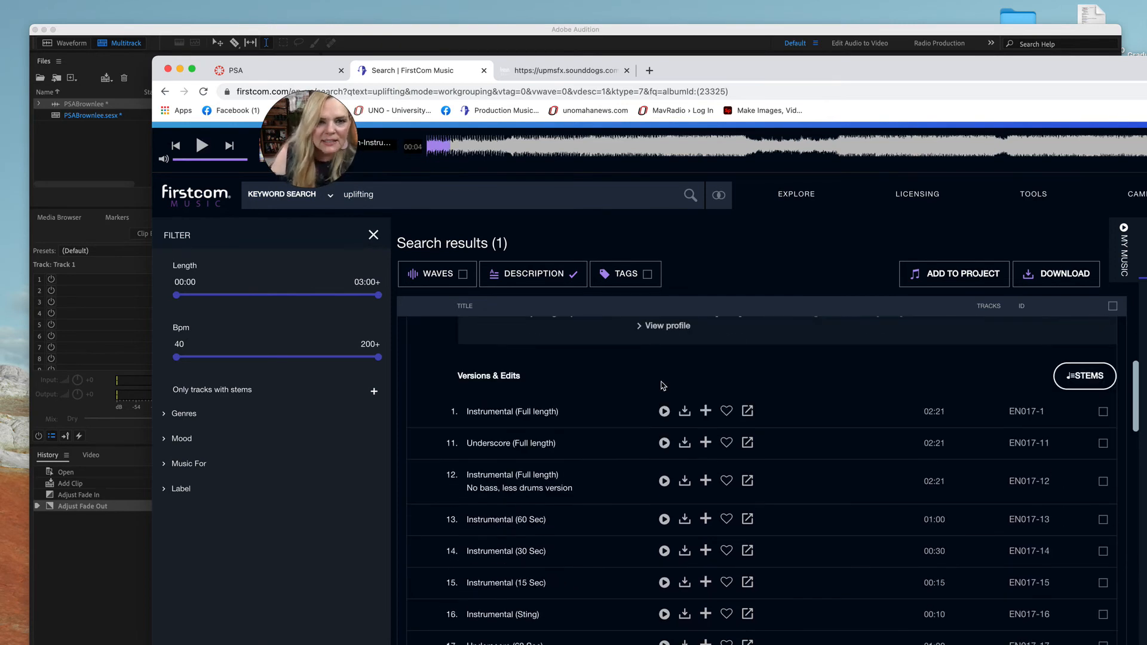
{"action": "scroll", "coordinate": [662, 385], "scroll_direction": "down", "scroll_amount": 1}
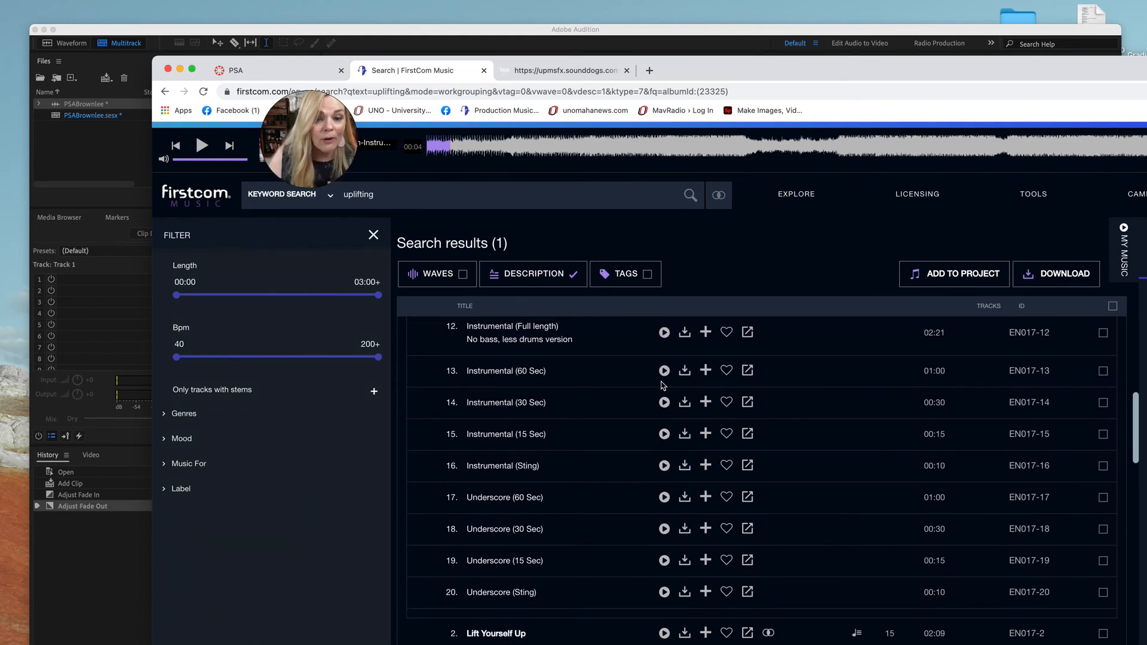
{"action": "left_click", "coordinate": [684, 403]}
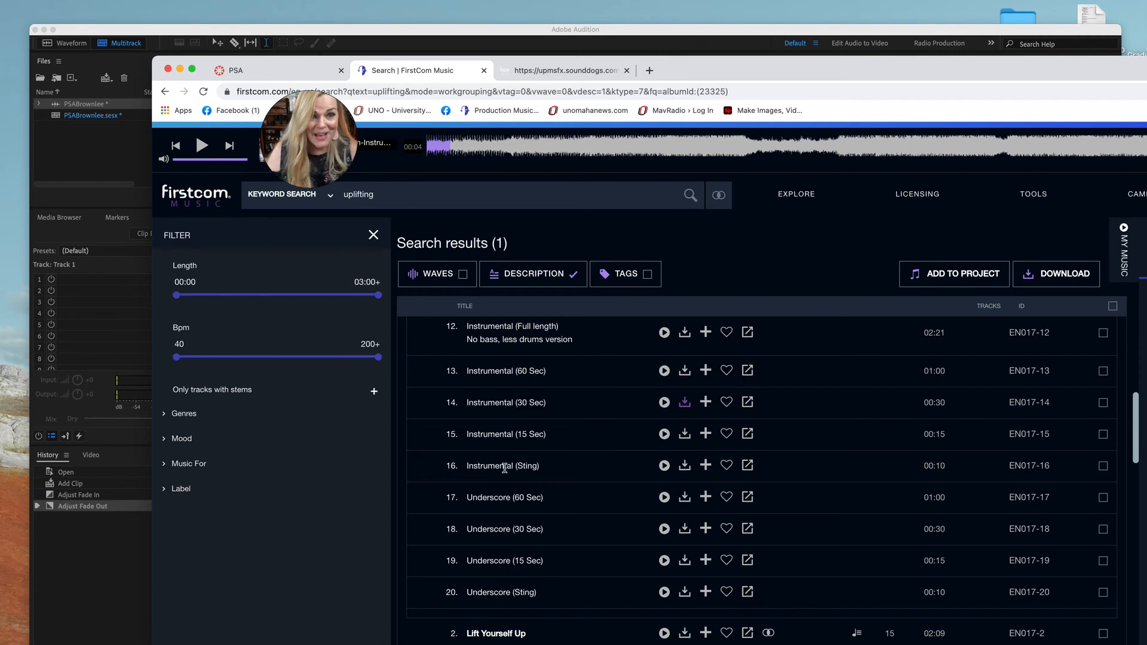
{"action": "scroll", "coordinate": [544, 463], "scroll_direction": "up", "scroll_amount": 2}
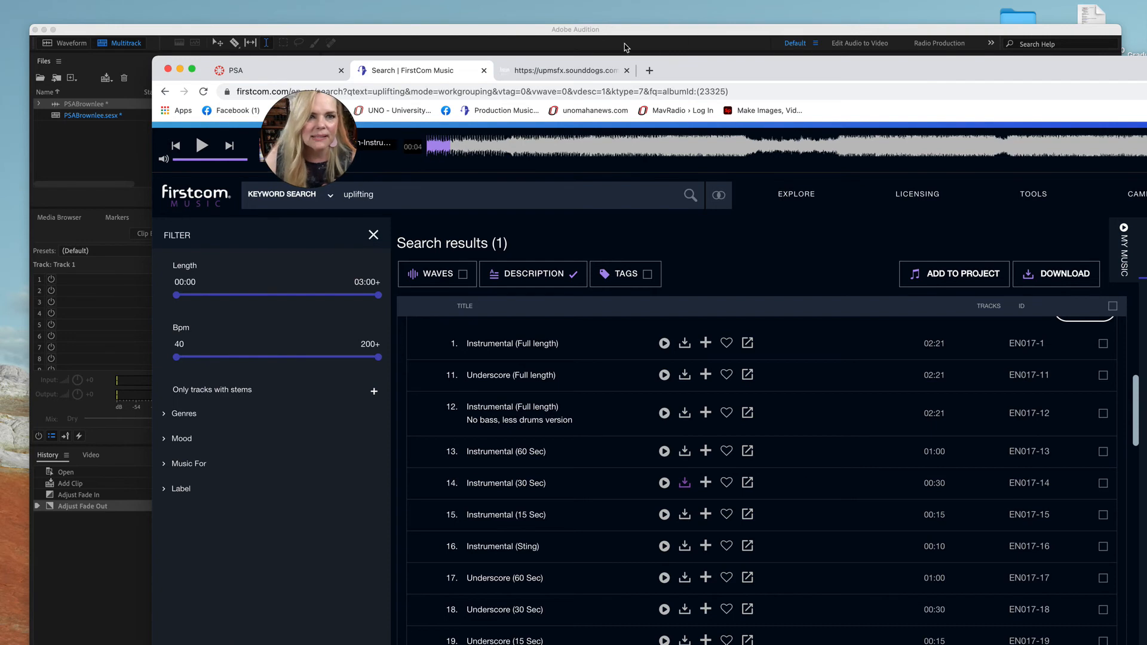
Switch back to Audition and insert the downloaded 30-second music file at the start of Track 2, conforming its sample rate to the session
{"action": "left_click_drag", "start_coordinate": [699, 71], "coordinate": [1146, 287]}
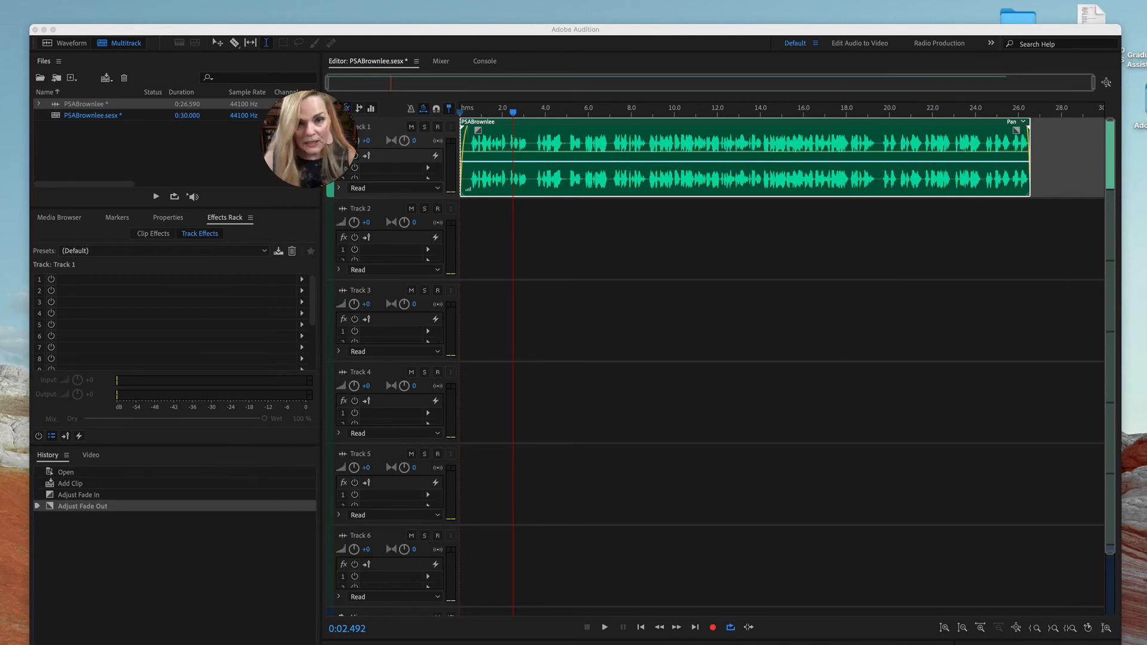
{"action": "left_click_drag", "start_coordinate": [410, 270], "coordinate": [405, 247]}
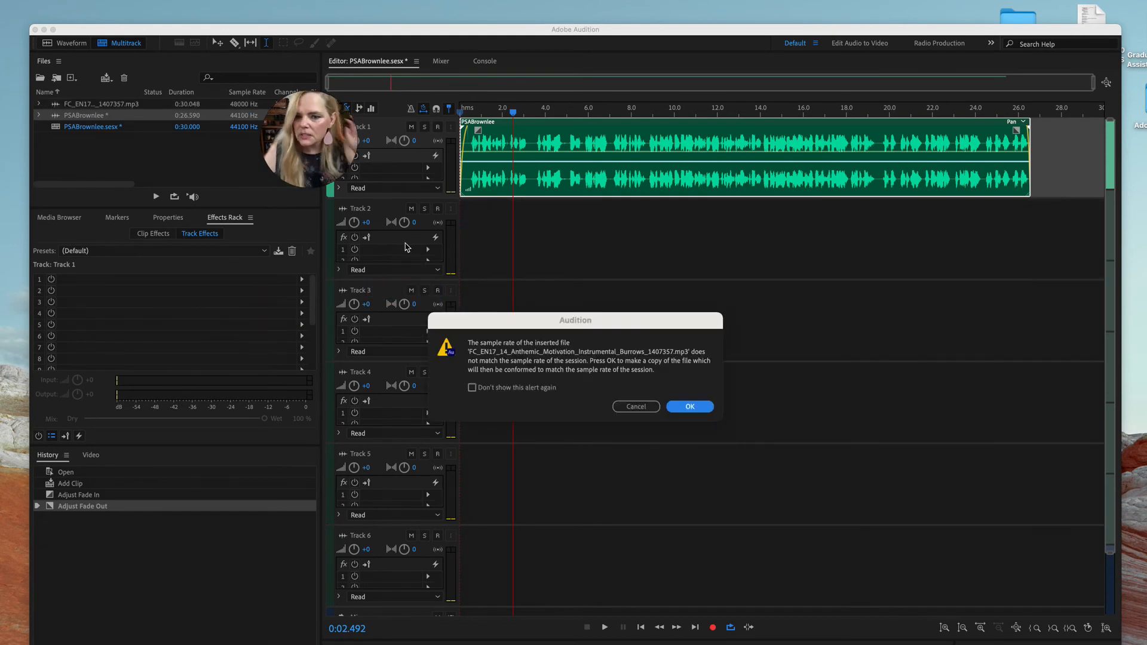
{"action": "left_click", "coordinate": [700, 412]}
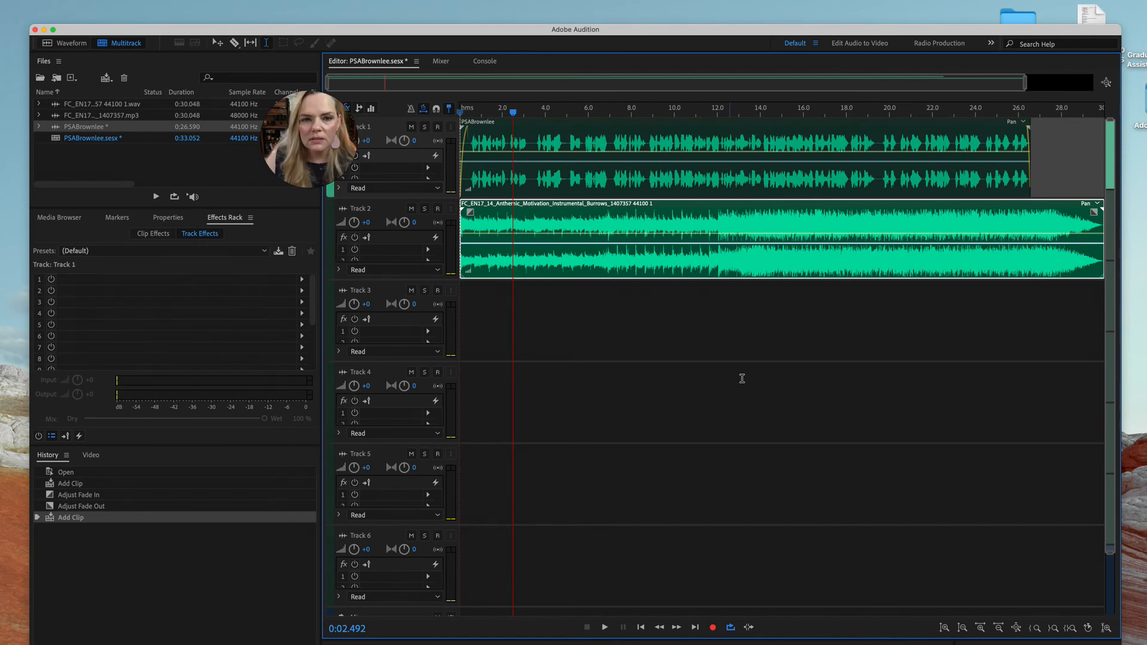
Shift the voice clip on Track 1 slightly later and play a few seconds of it with the music
{"action": "left_click_drag", "start_coordinate": [640, 126], "coordinate": [645, 125]}
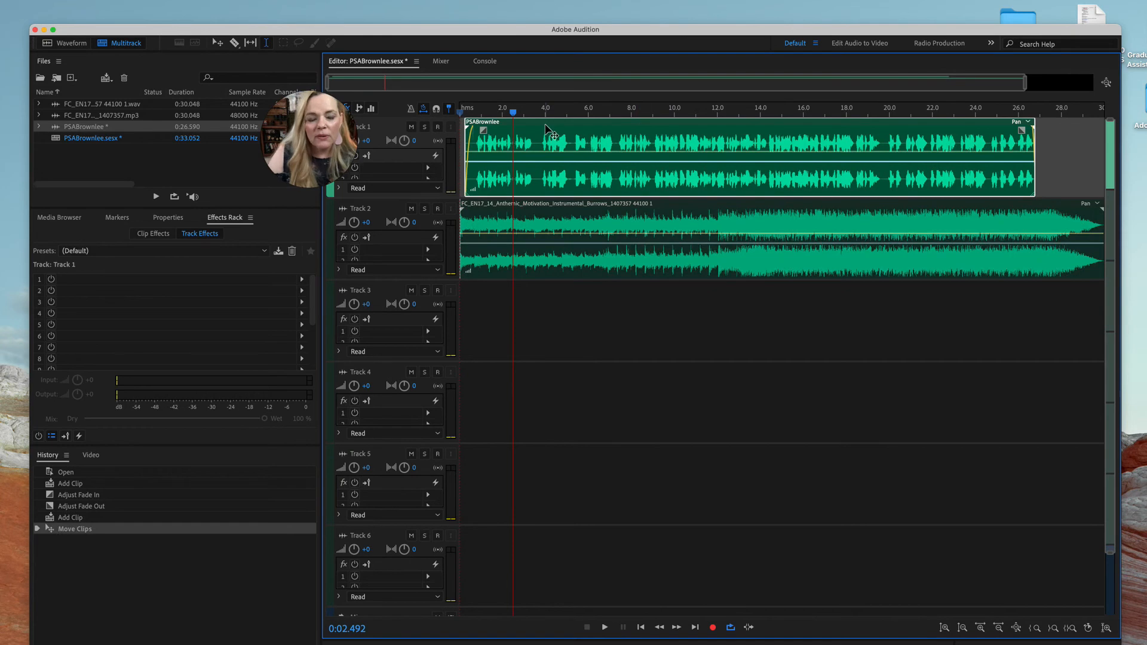
{"action": "key", "text": "space"}
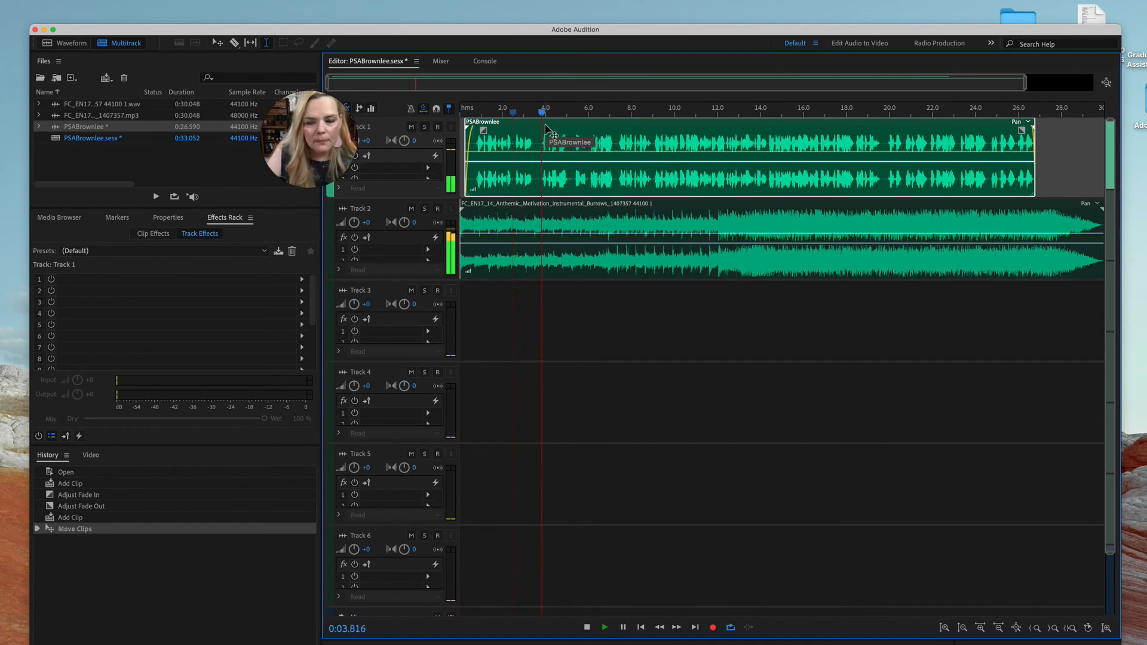
{"action": "key", "text": "space"}
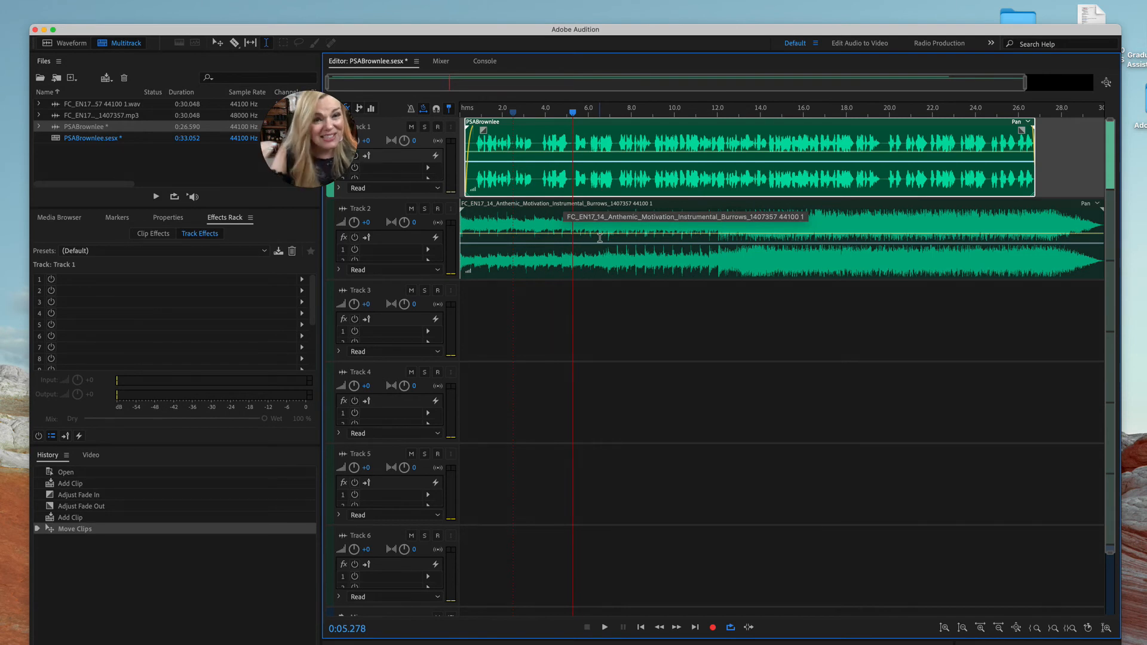
{"action": "left_click", "coordinate": [635, 237]}
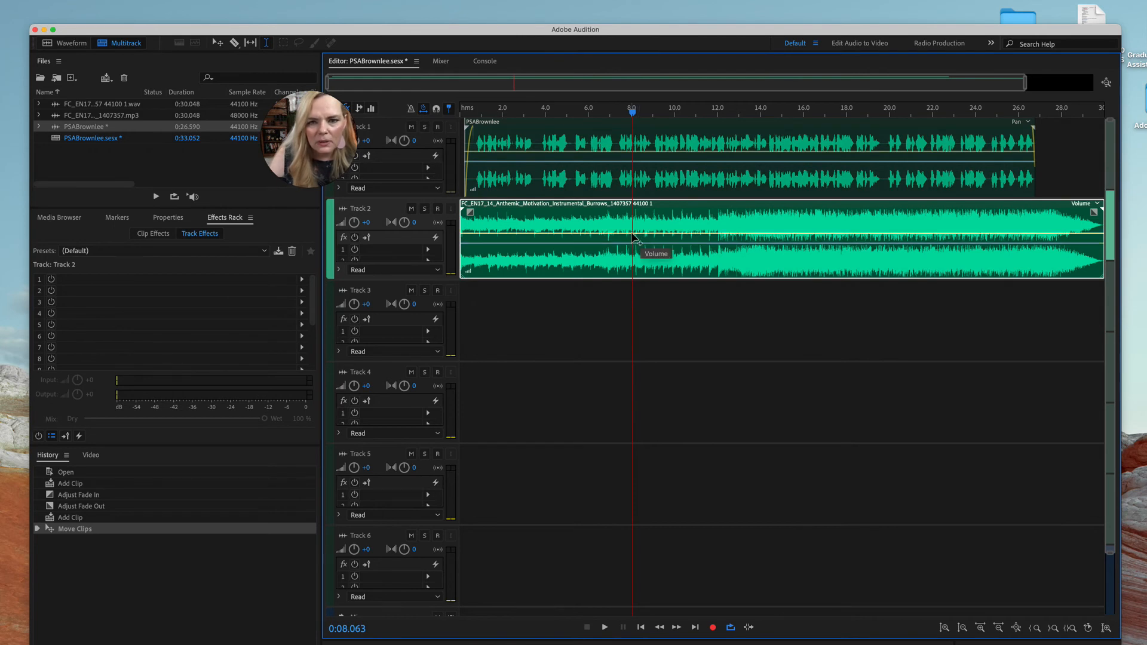
{"action": "left_click", "coordinate": [633, 234]}
{"action": "left_click", "coordinate": [635, 235]}
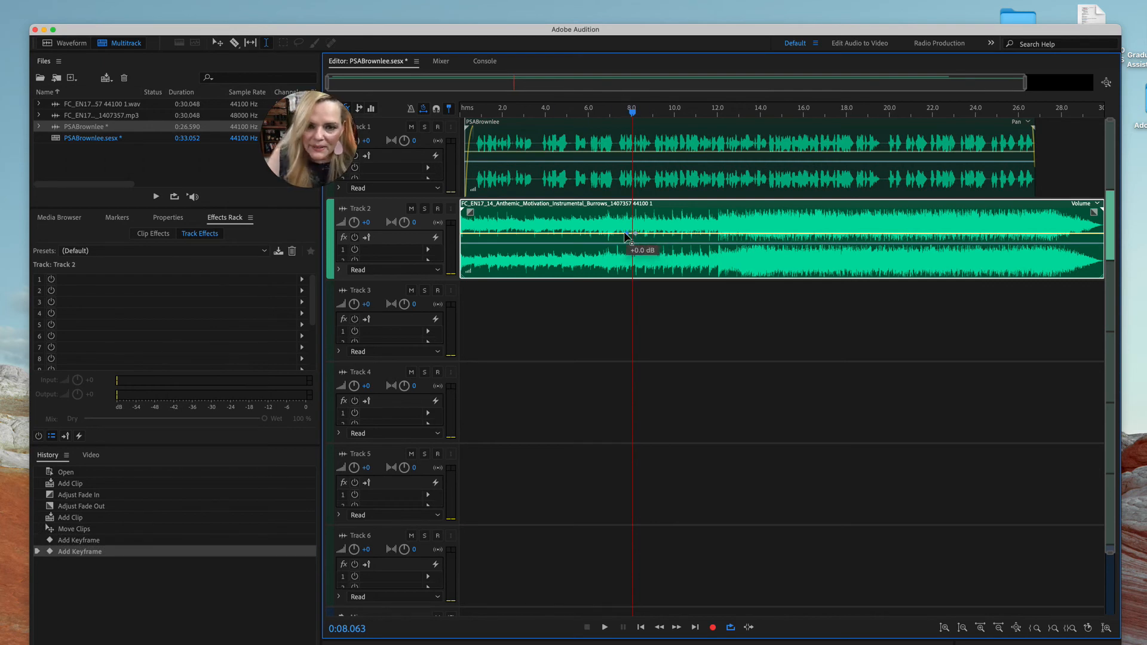
{"action": "left_click", "coordinate": [480, 232]}
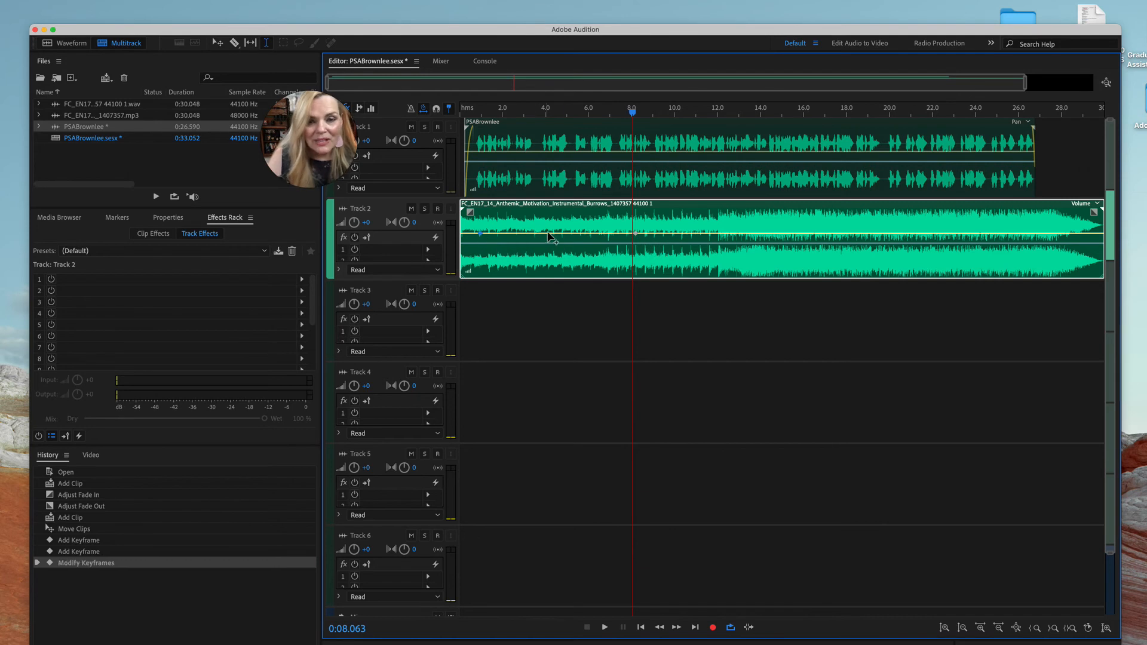
{"action": "left_click", "coordinate": [650, 233]}
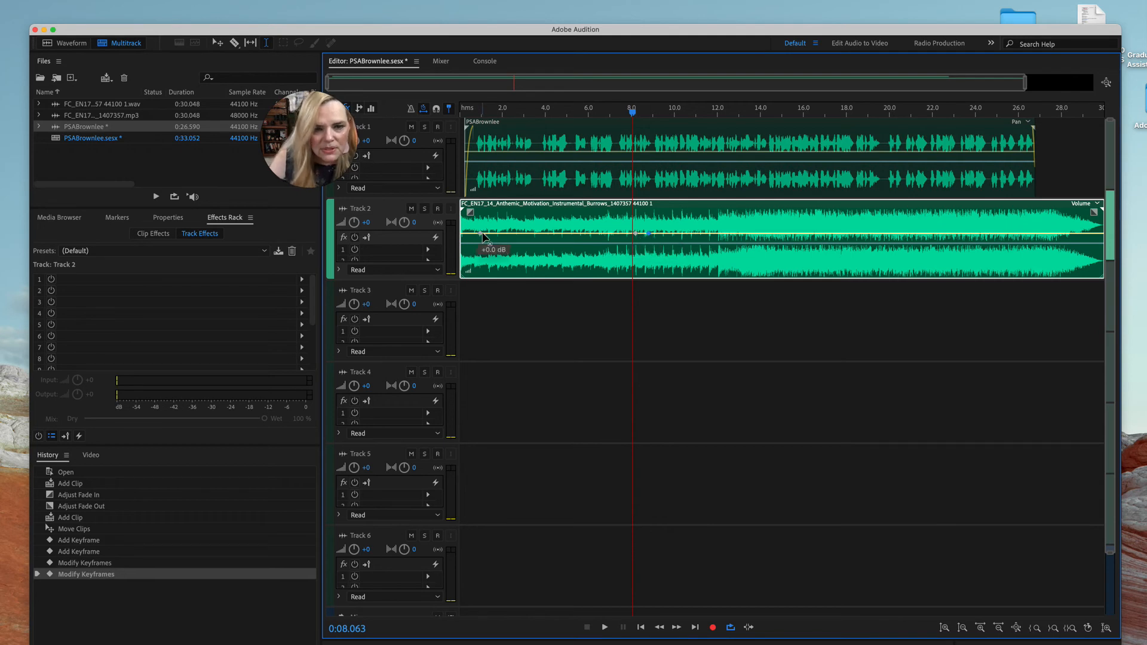
{"action": "key", "text": "super+z"}
{"action": "key", "text": "super+z"}
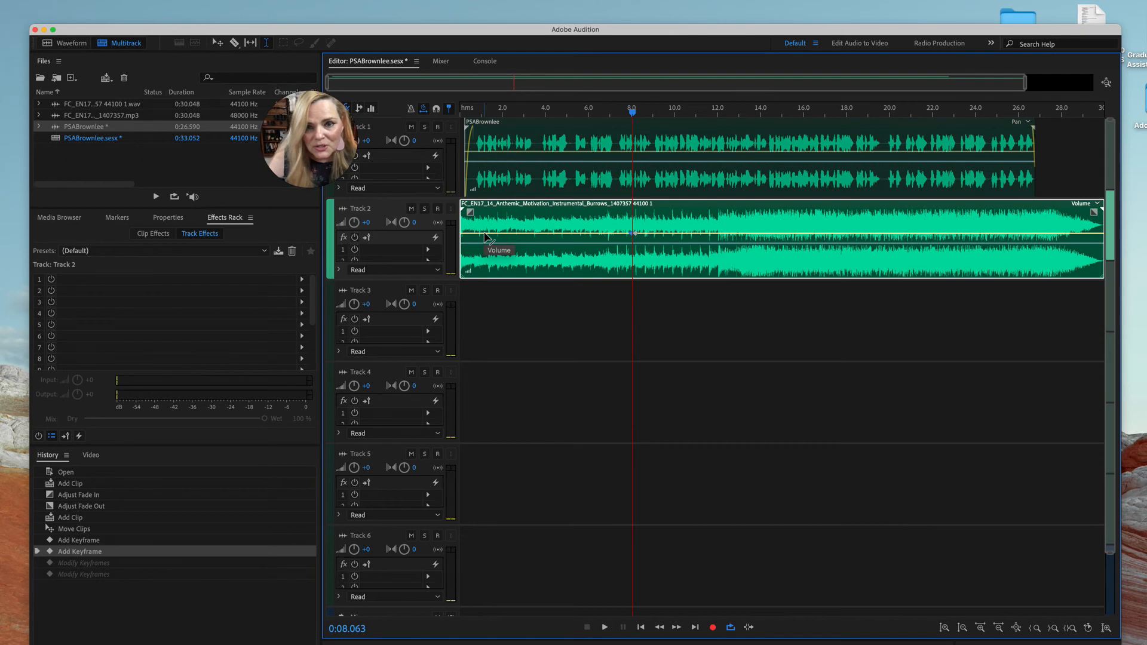
{"action": "key", "text": "super+z"}
{"action": "key", "text": "super+z"}
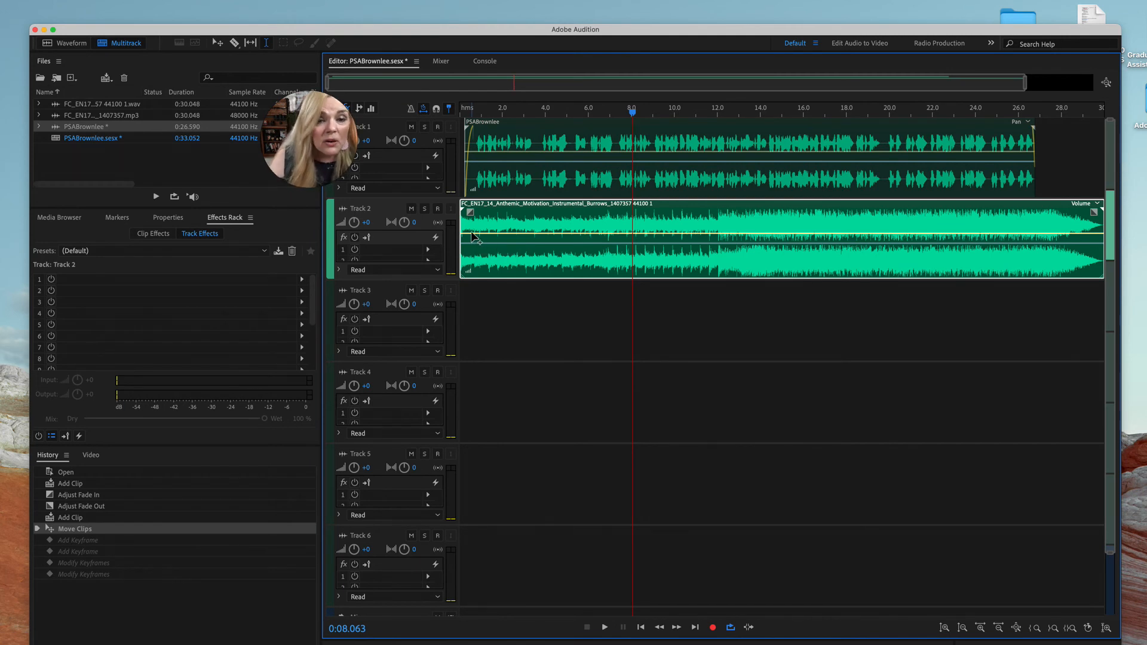
Add two volume keyframes to the Track 2 music between about 0.5 and 1 second, lowering the second to duck the music
{"action": "left_click", "coordinate": [472, 234]}
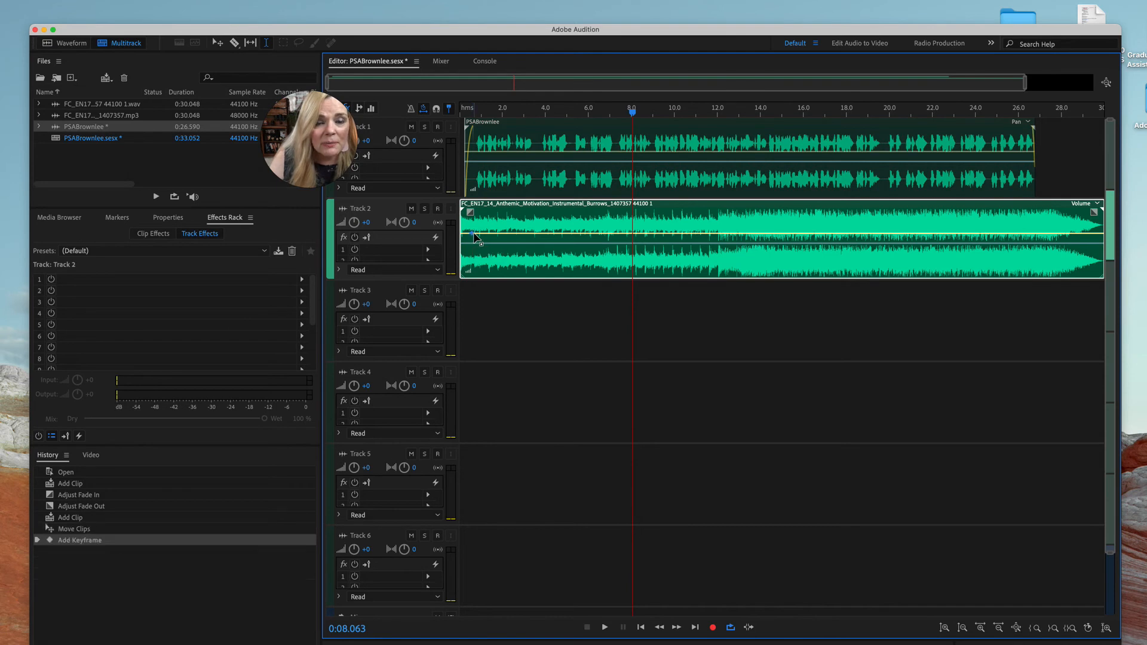
{"action": "left_click", "coordinate": [478, 237]}
{"action": "left_click_drag", "start_coordinate": [477, 233], "coordinate": [484, 257]}
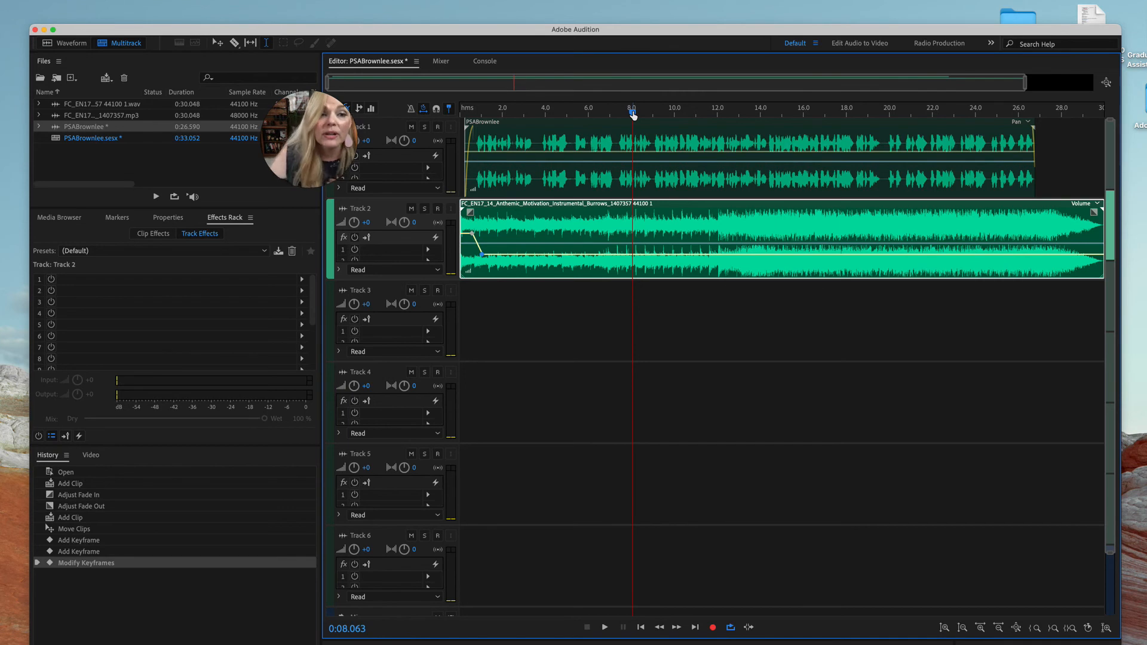
Play the mix from the start and add keyframes near 3.5 and 4 seconds that lower the music volume slightly further
{"action": "left_click_drag", "start_coordinate": [633, 113], "coordinate": [463, 114]}
{"action": "key", "text": "space"}
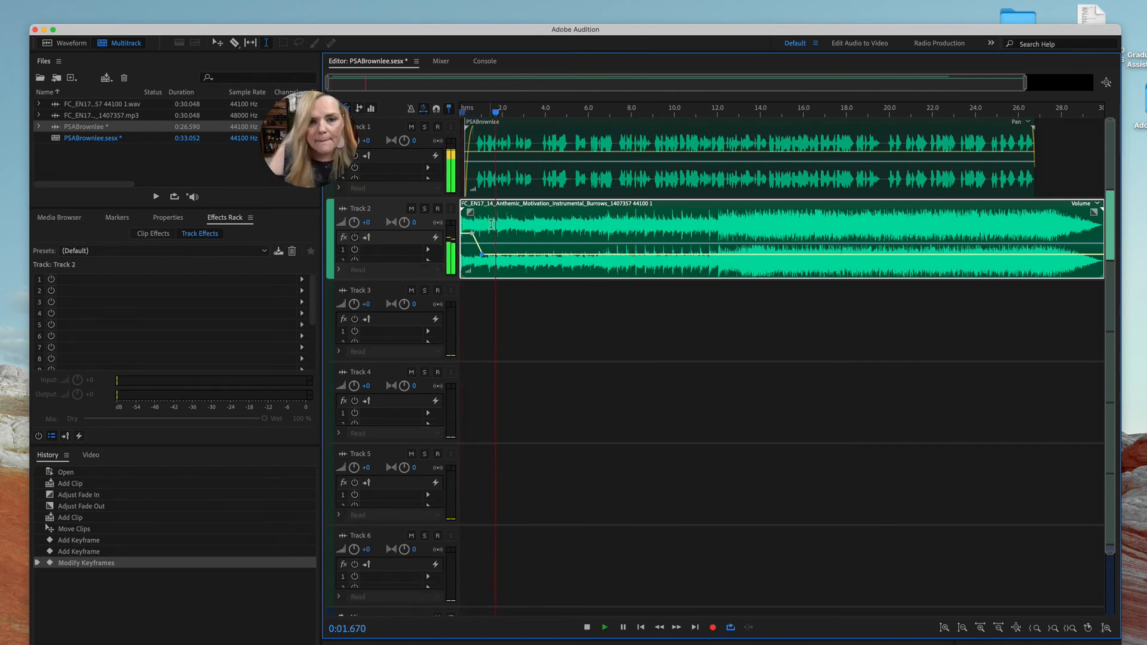
{"action": "left_click", "coordinate": [536, 255]}
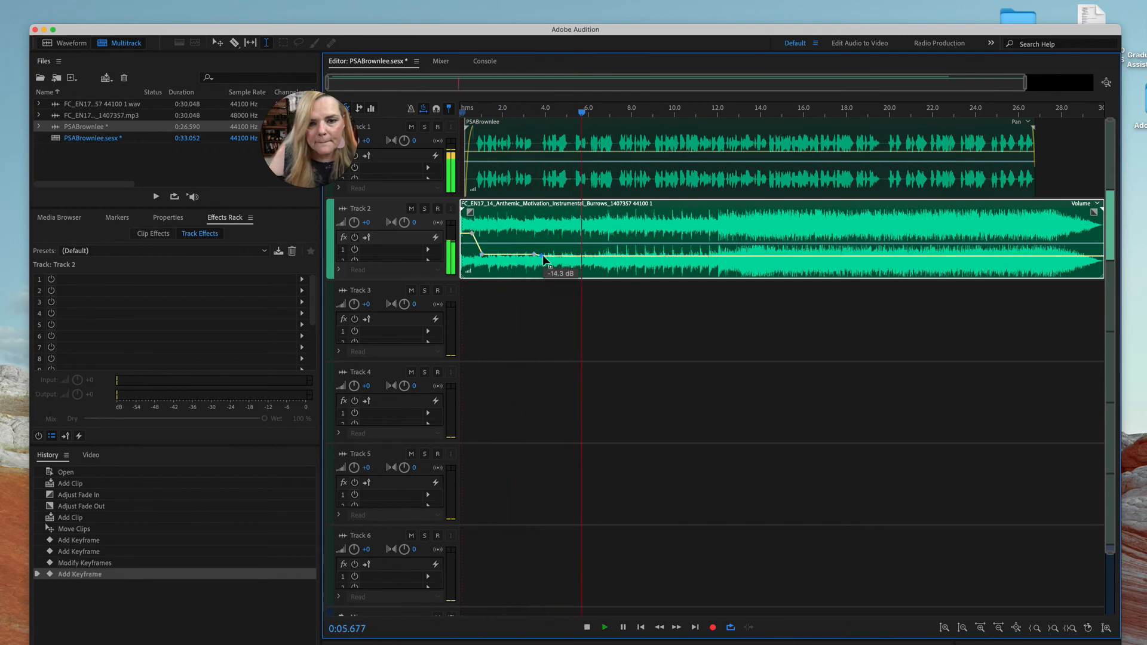
{"action": "left_click", "coordinate": [544, 256]}
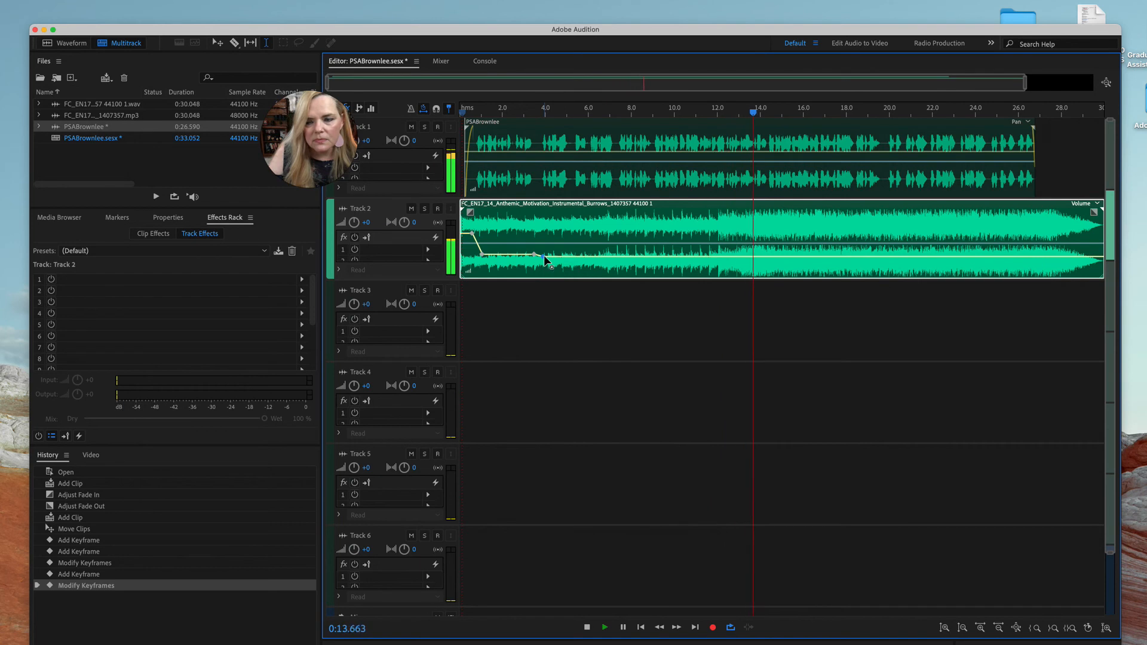
Lower the music volume a little more with keyframes around 14.5 and 15.5 seconds, and stop playback after hearing the mix
{"action": "left_click", "coordinate": [781, 257]}
{"action": "left_click_drag", "start_coordinate": [787, 255], "coordinate": [778, 257]}
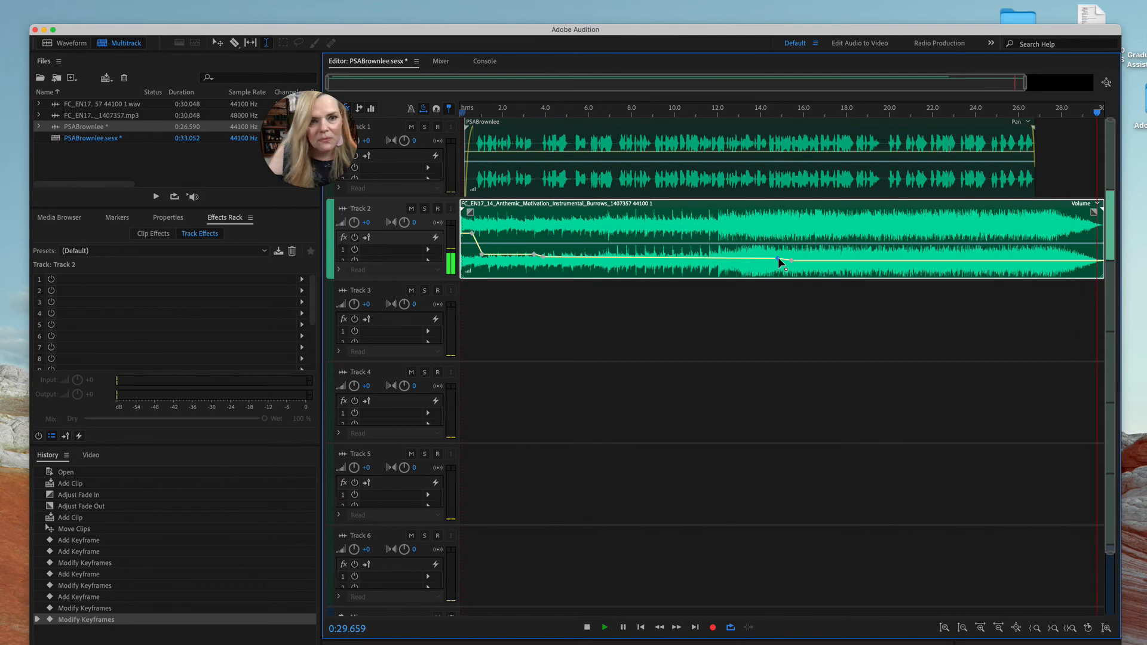
{"action": "key", "text": "space"}
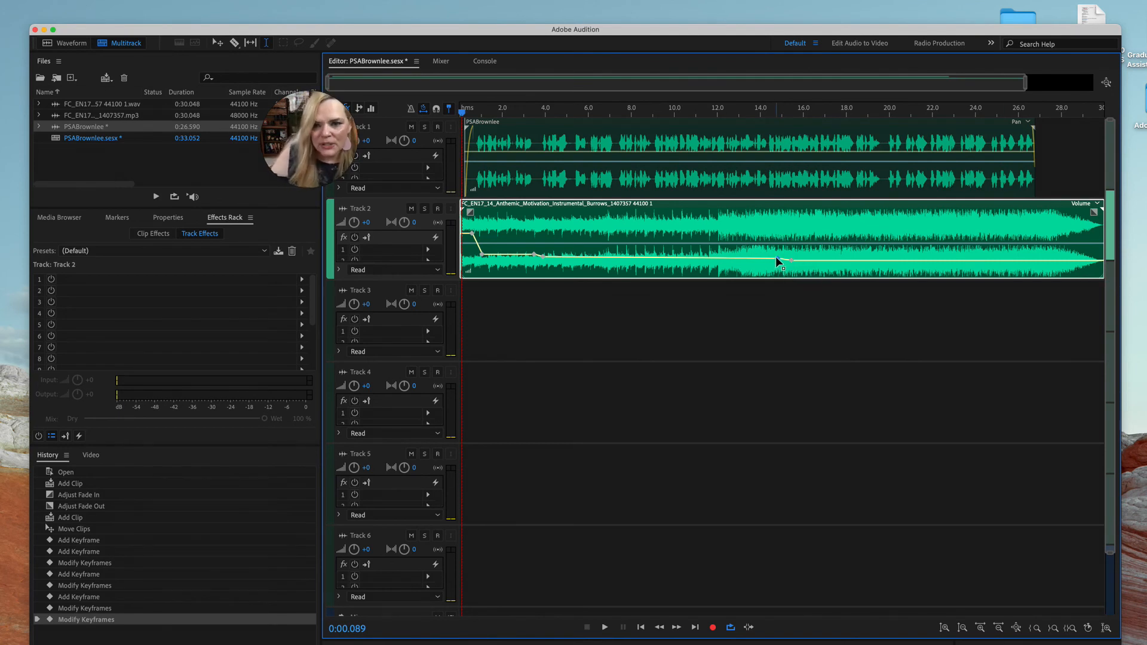
{"action": "left_click", "coordinate": [778, 258]}
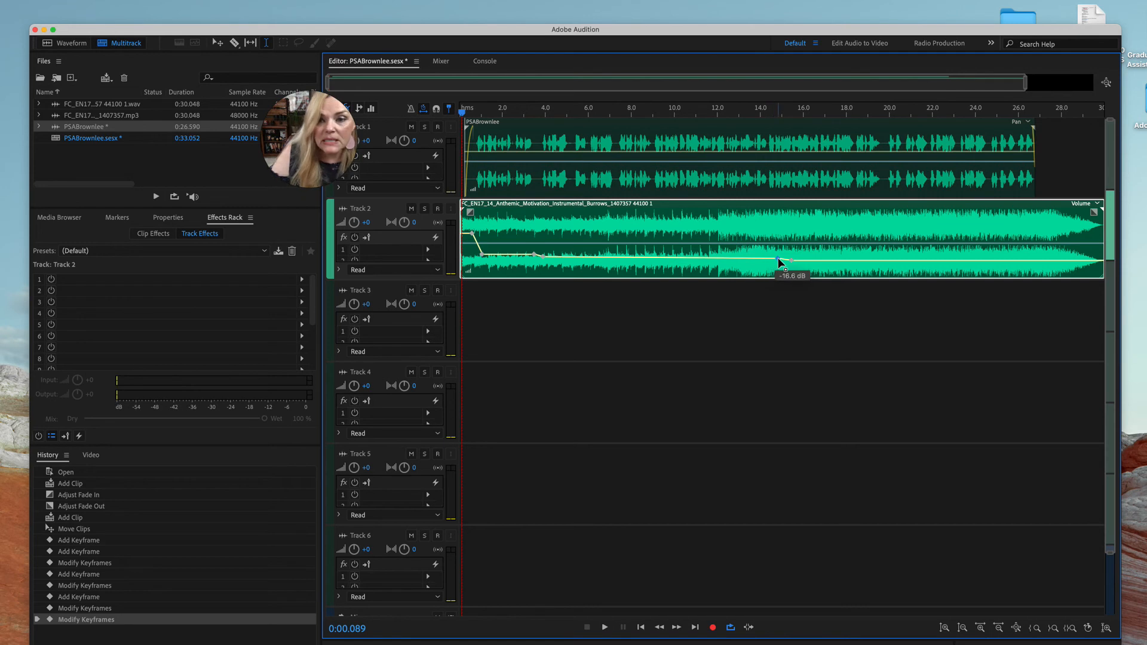
{"action": "left_click_drag", "start_coordinate": [777, 258], "coordinate": [769, 257]}
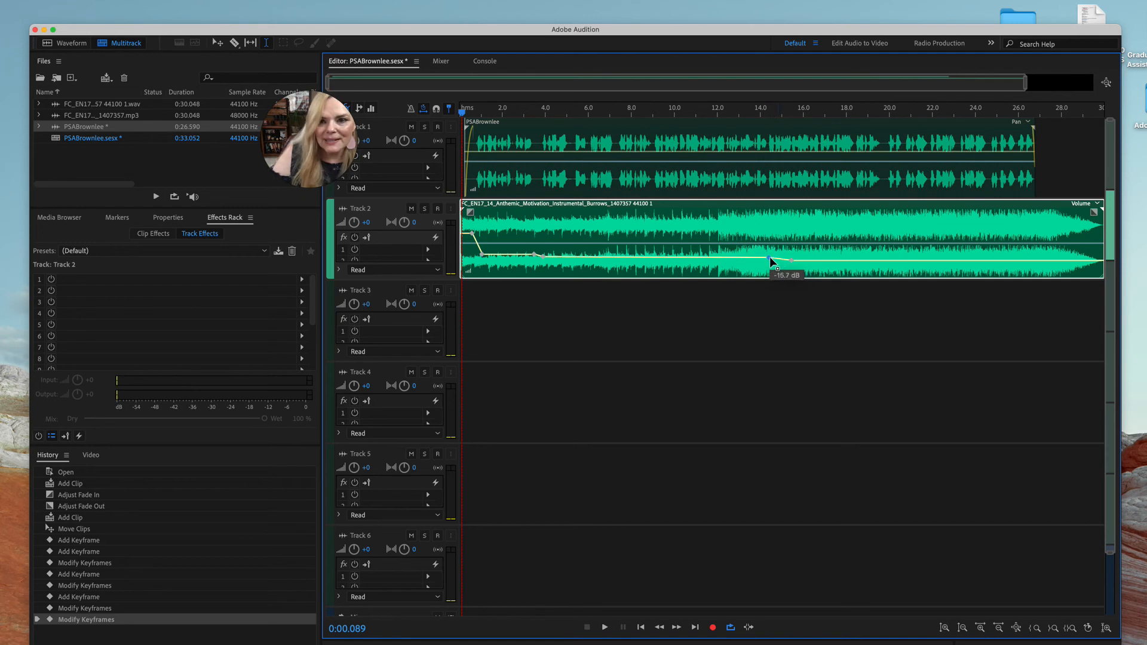
Add volume keyframes at about 26.5 seconds and raise the music level where the voice ends
{"action": "left_click", "coordinate": [1033, 260]}
{"action": "left_click_drag", "start_coordinate": [1037, 261], "coordinate": [1038, 246]}
Listen to the mix's ending from about 25 seconds and add a short fade-out to the music clip on Track 2
{"action": "left_click_drag", "start_coordinate": [462, 113], "coordinate": [999, 126]}
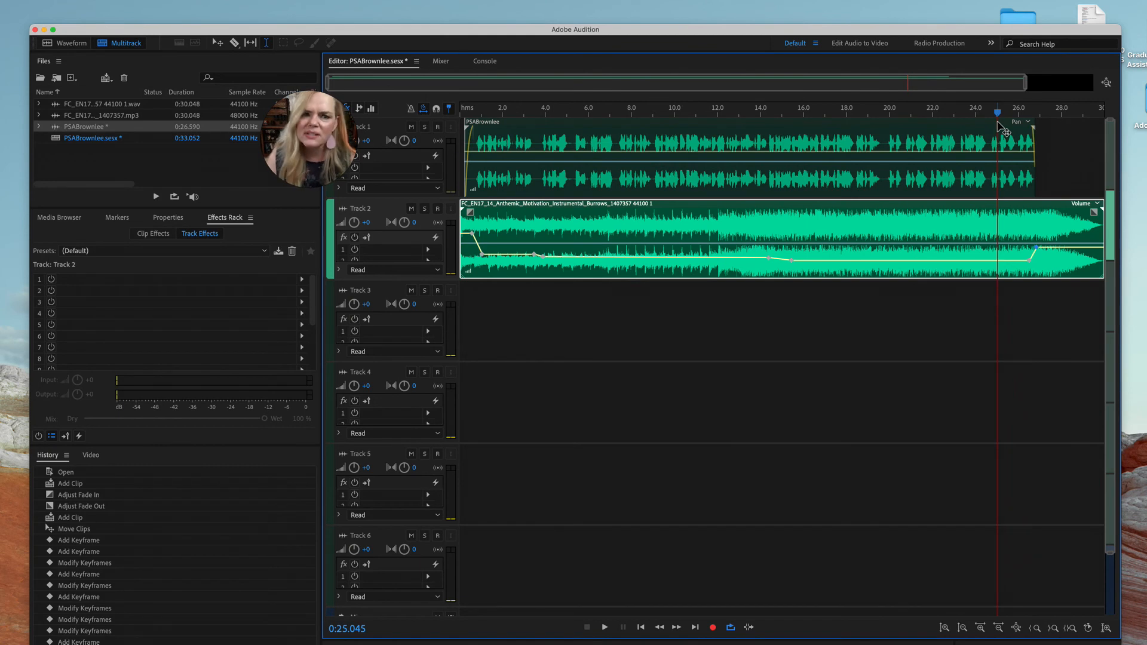
{"action": "key", "text": "space"}
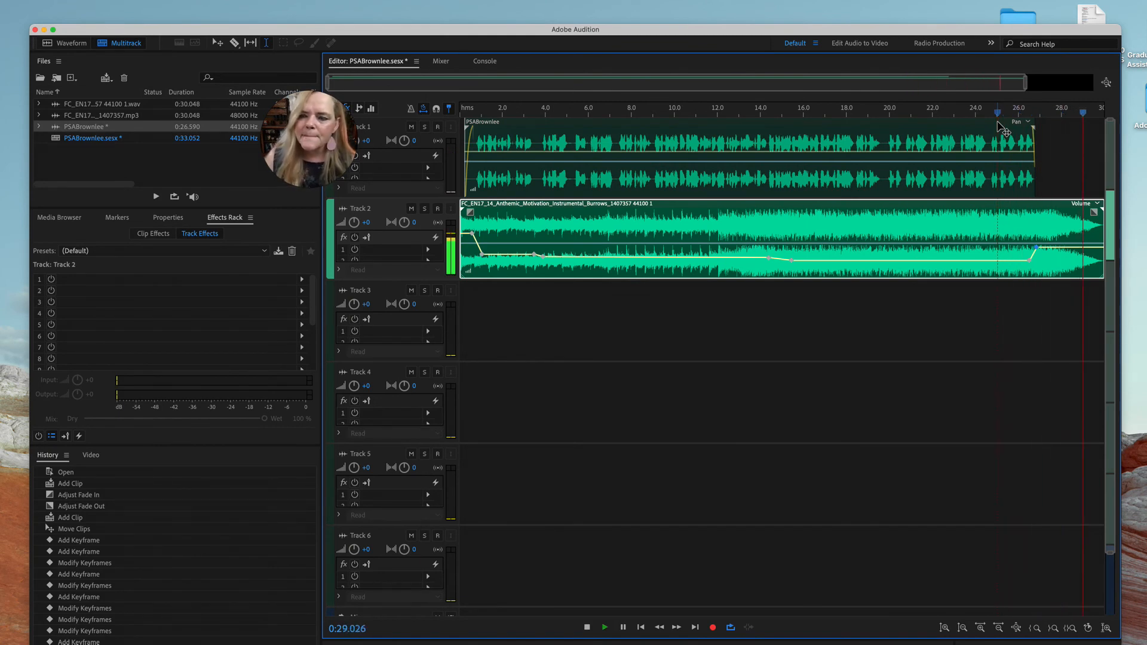
{"action": "key", "text": "space"}
{"action": "left_click_drag", "start_coordinate": [1094, 209], "coordinate": [1076, 208]}
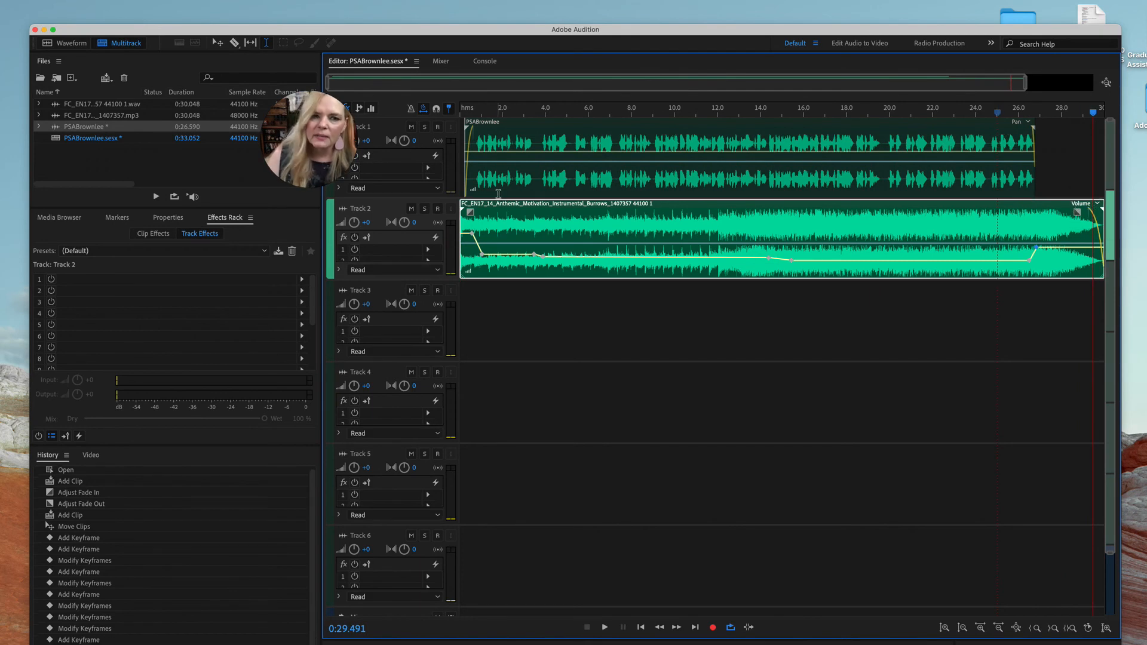
Add a very short fade-in to the music clip on Track 2 and return the playhead to the start
{"action": "left_click_drag", "start_coordinate": [470, 209], "coordinate": [473, 210]}
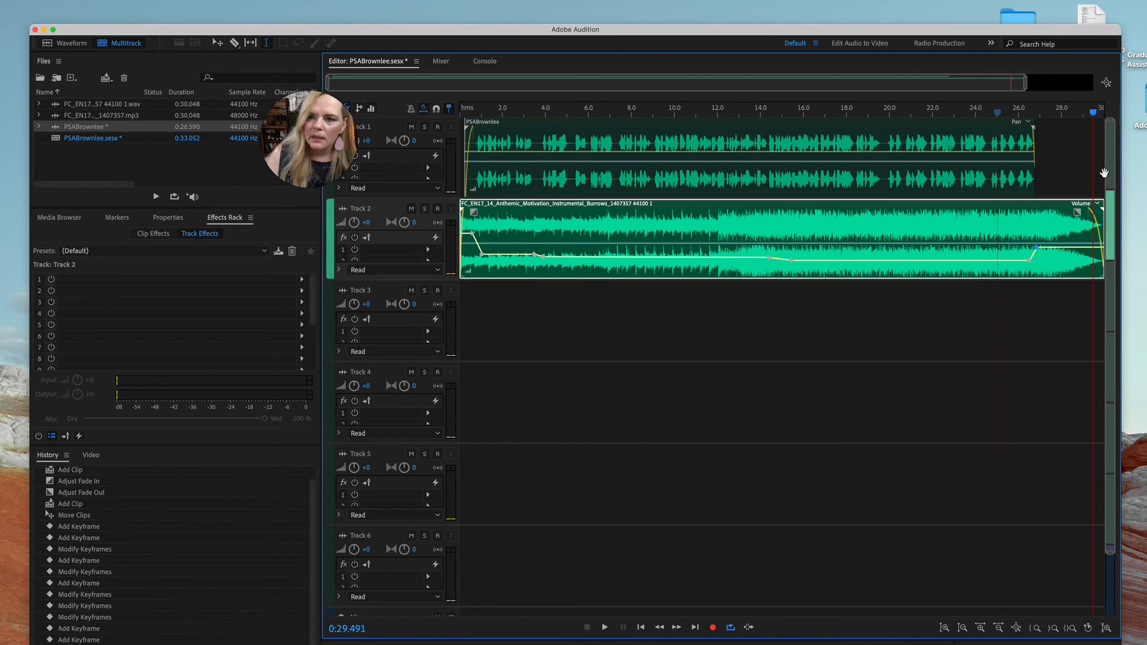
{"action": "left_click_drag", "start_coordinate": [1093, 112], "coordinate": [383, 80]}
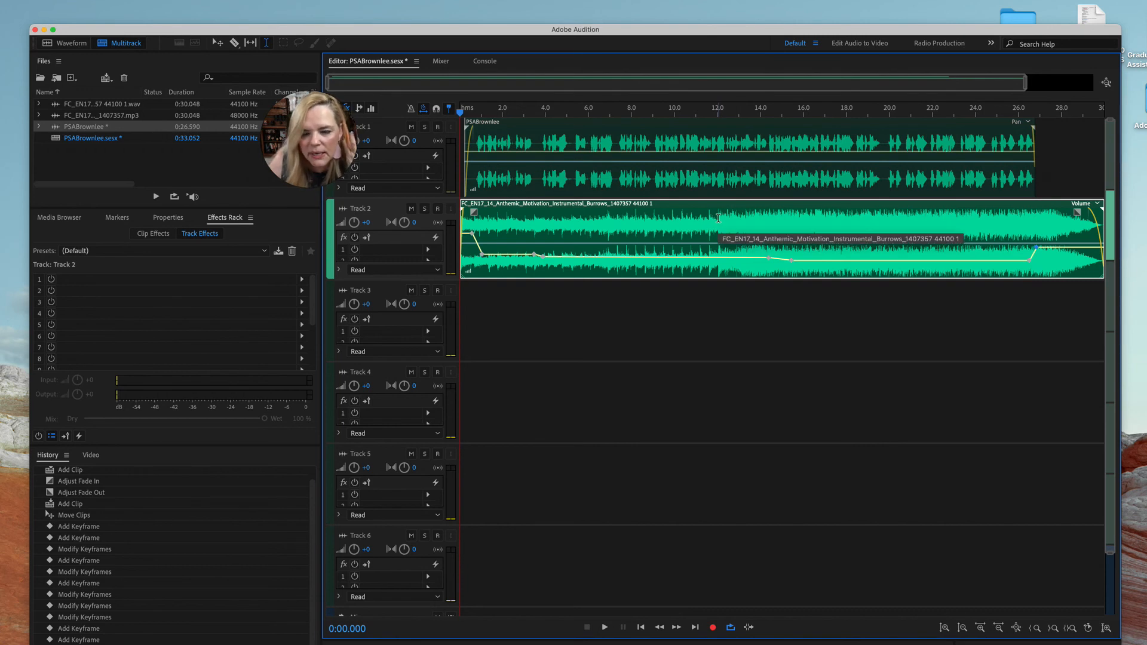
Move the music clip on Track 2 to start at about 2.5 seconds, and move it back to the session start
{"action": "left_click_drag", "start_coordinate": [663, 206], "coordinate": [711, 205]}
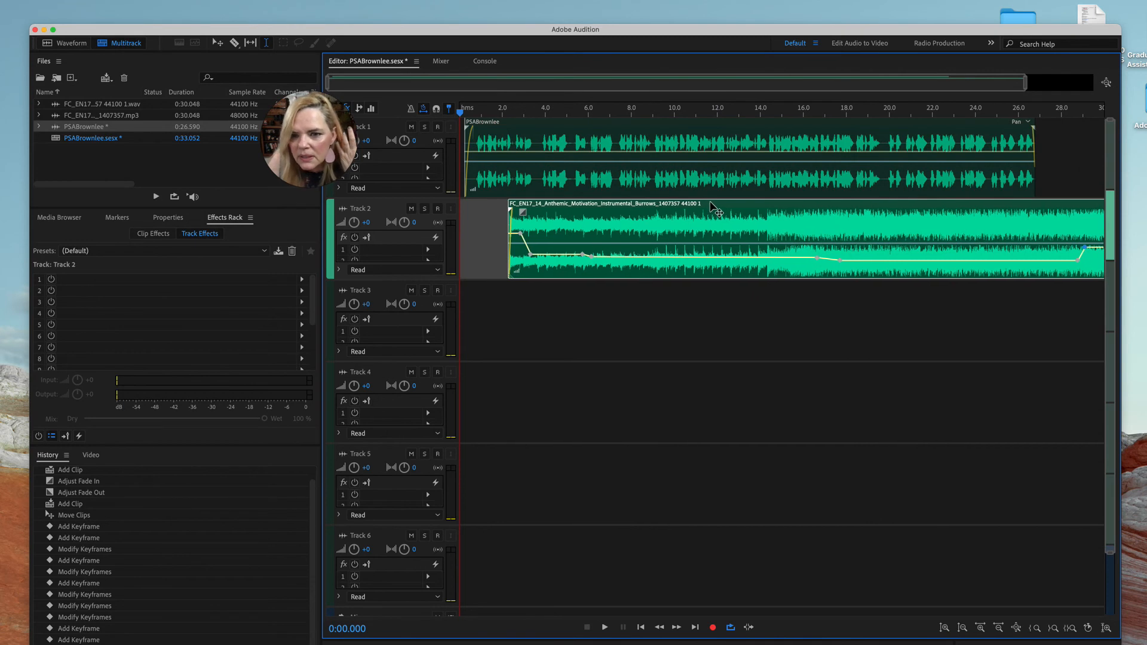
{"action": "left_click_drag", "start_coordinate": [709, 206], "coordinate": [709, 206]}
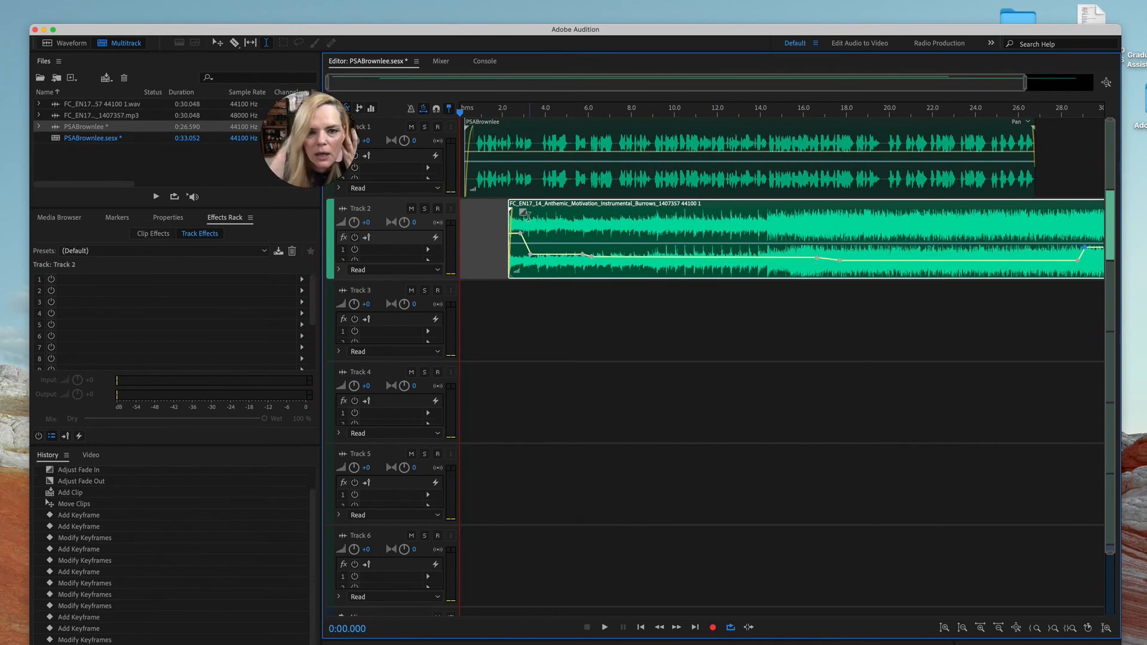
{"action": "left_click_drag", "start_coordinate": [510, 230], "coordinate": [496, 229]}
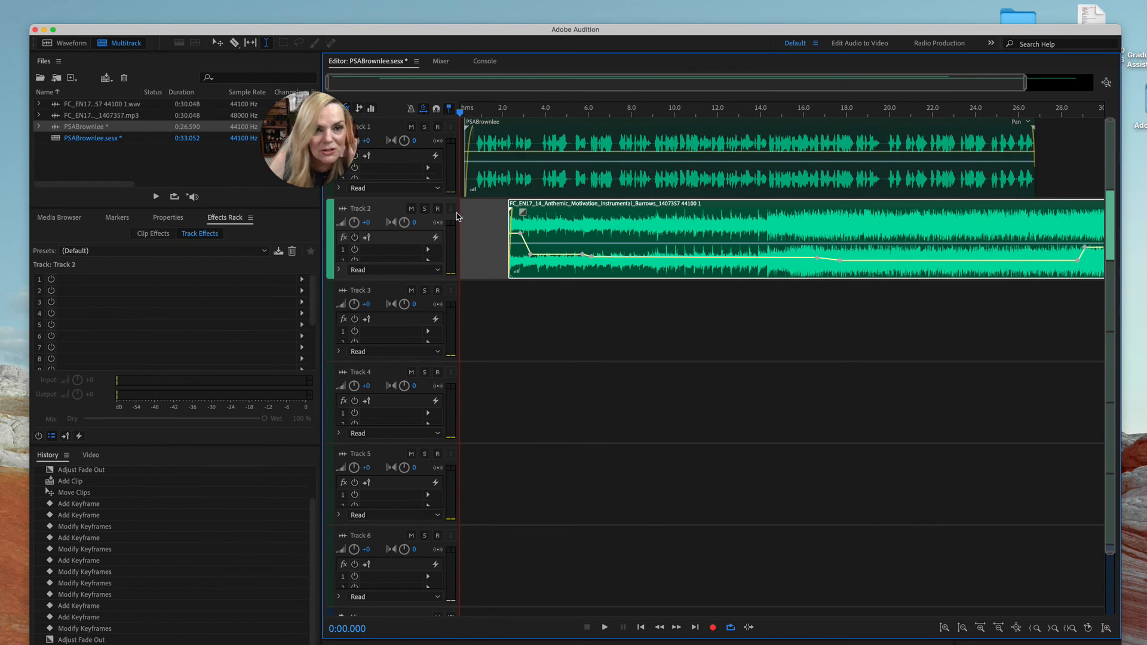
{"action": "left_click_drag", "start_coordinate": [726, 206], "coordinate": [669, 214]}
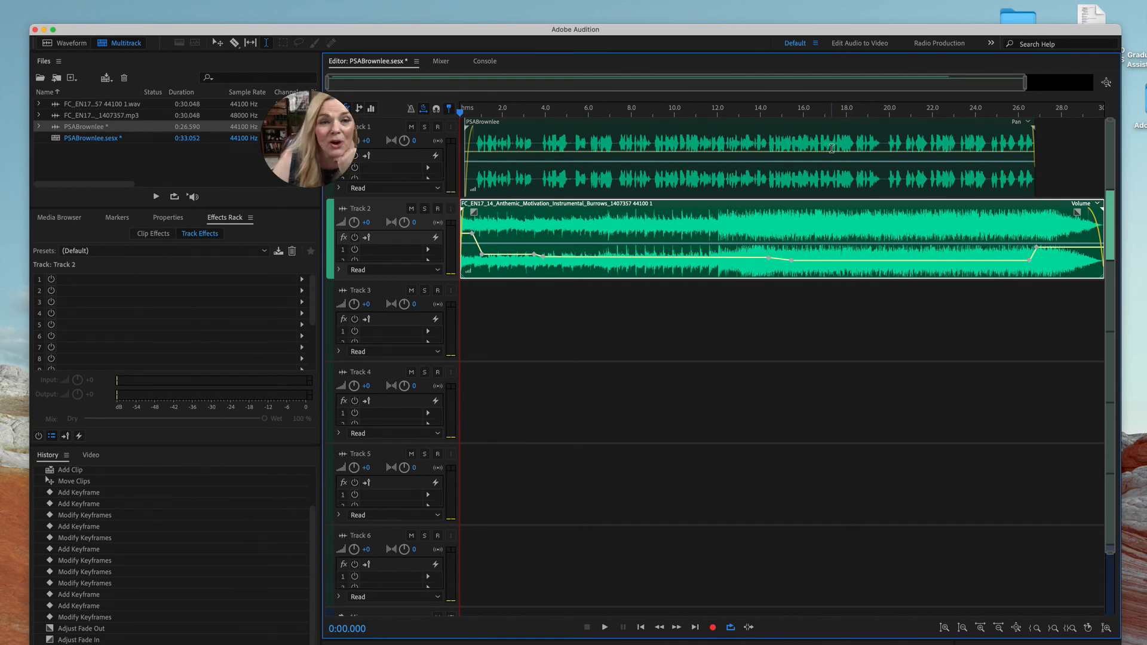
Shift the voice clip on Track 1 slightly so that it starts at about 0.5 seconds
{"action": "scroll", "coordinate": [828, 156], "scroll_direction": "right", "scroll_amount": 1}
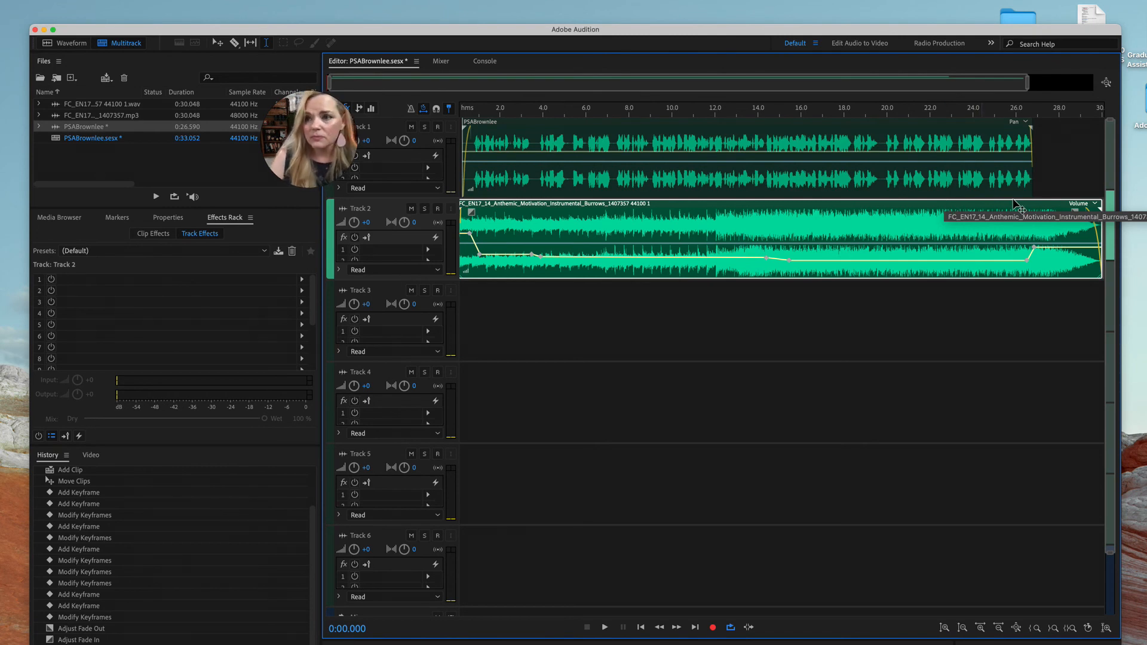
{"action": "left_click_drag", "start_coordinate": [1035, 87], "coordinate": [1039, 90]}
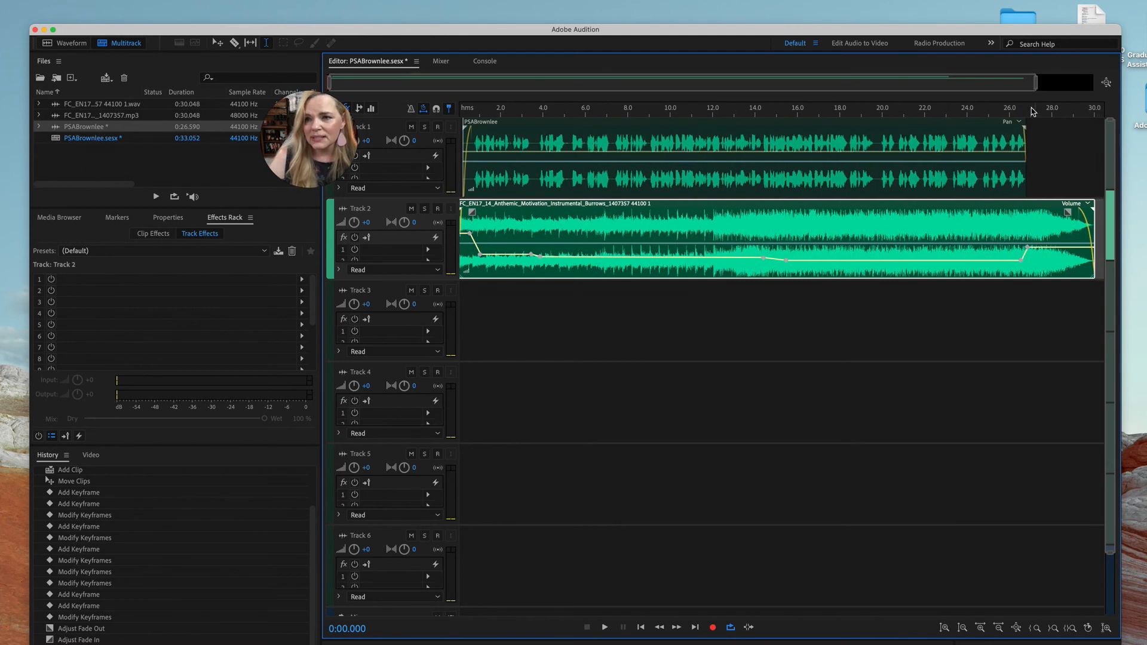
{"action": "left_click_drag", "start_coordinate": [842, 124], "coordinate": [846, 127]}
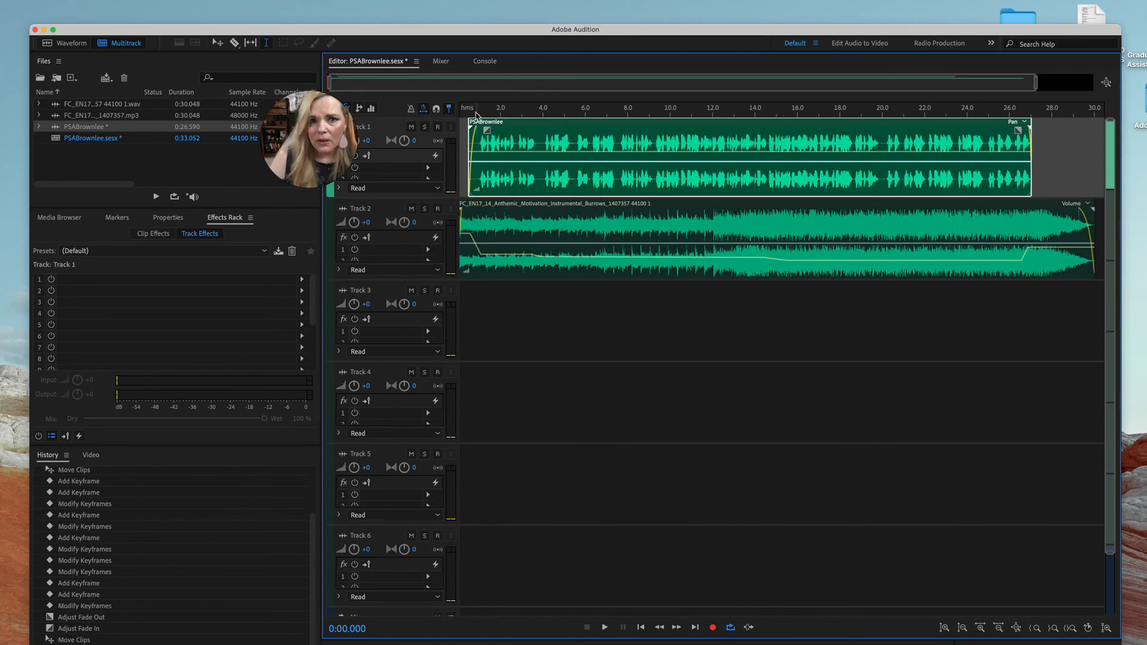
{"action": "left_click_drag", "start_coordinate": [454, 84], "coordinate": [457, 85]}
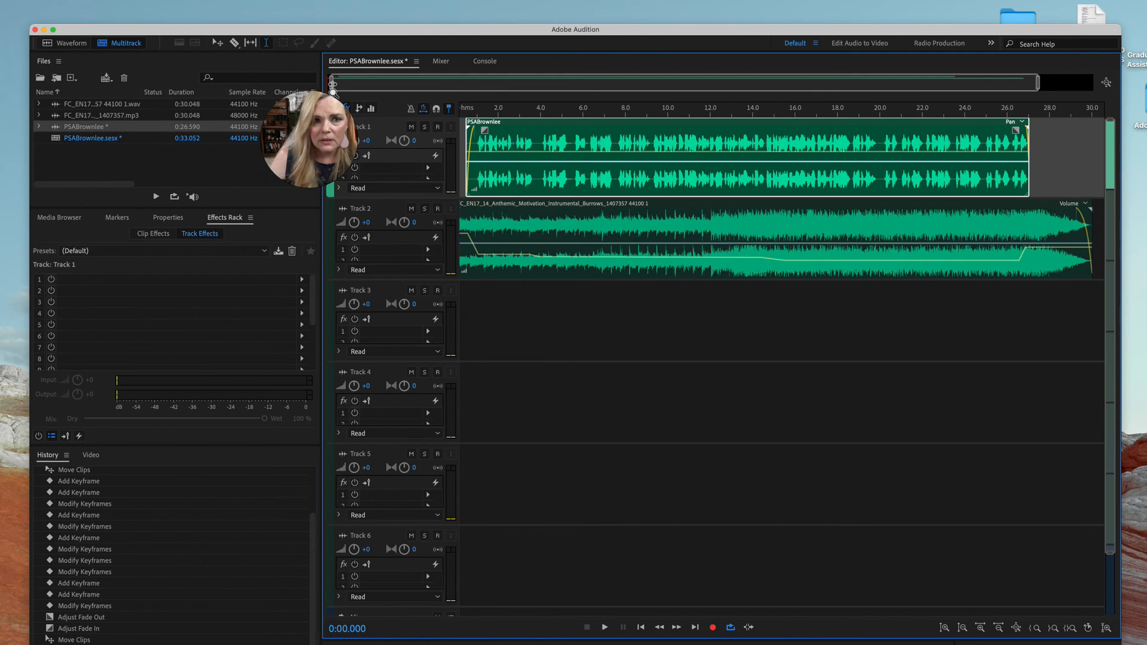
{"action": "left_click_drag", "start_coordinate": [333, 89], "coordinate": [330, 89]}
Play the mix from the start and slightly raise the music volume keyframe near 1 second
{"action": "key", "text": "space"}
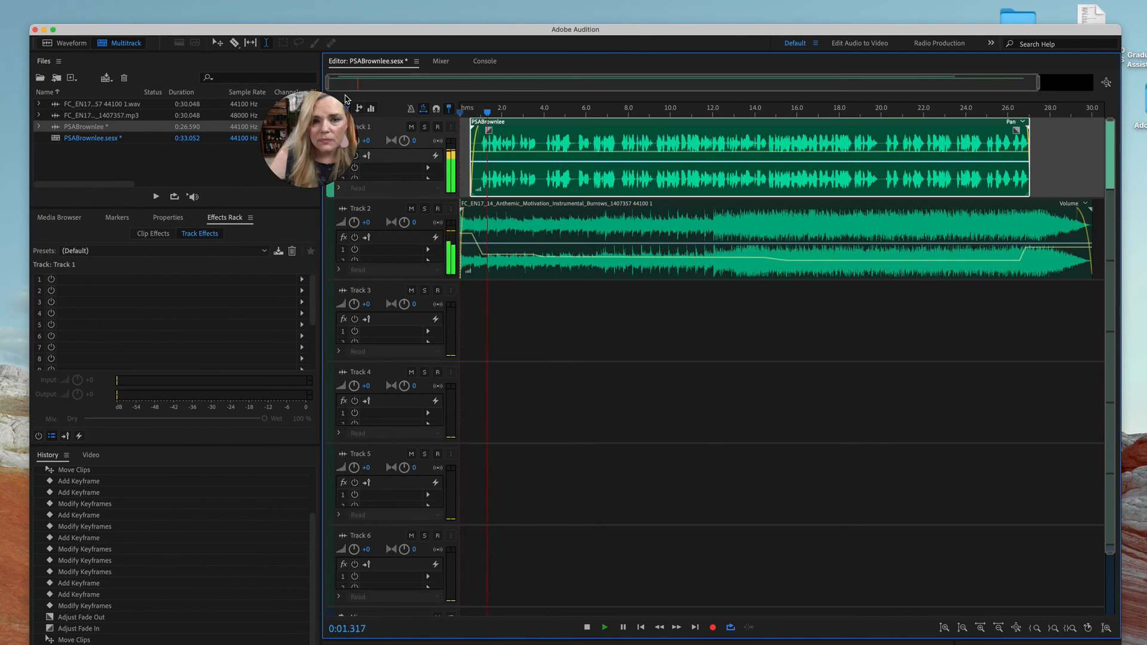
{"action": "left_click", "coordinate": [483, 255]}
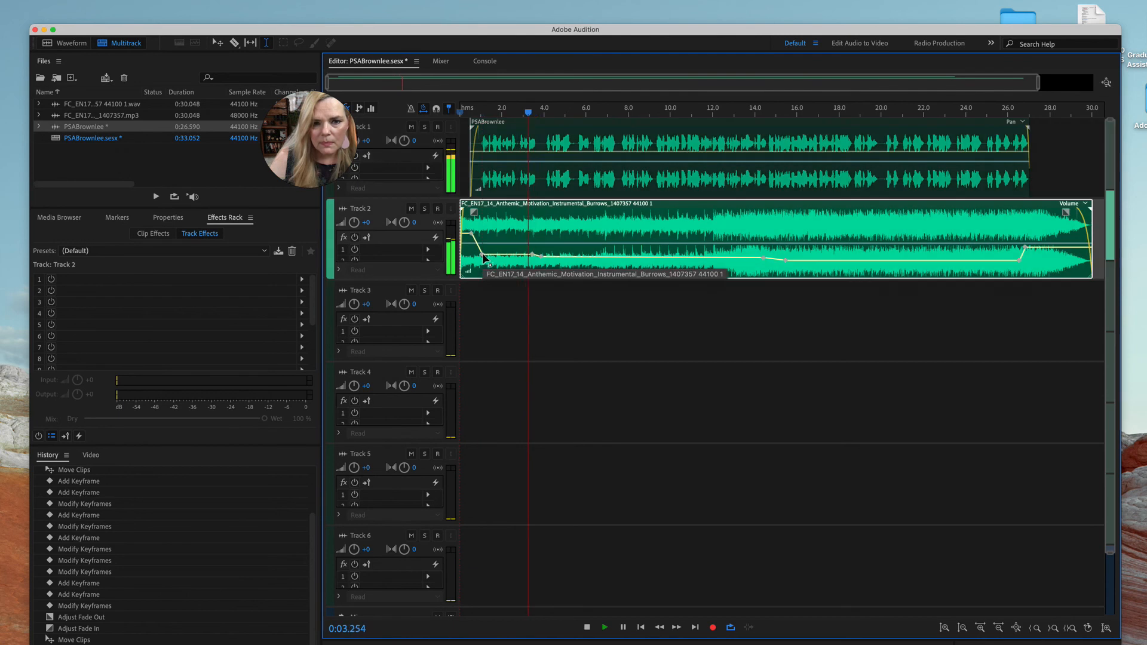
{"action": "left_click_drag", "start_coordinate": [483, 255], "coordinate": [485, 250]}
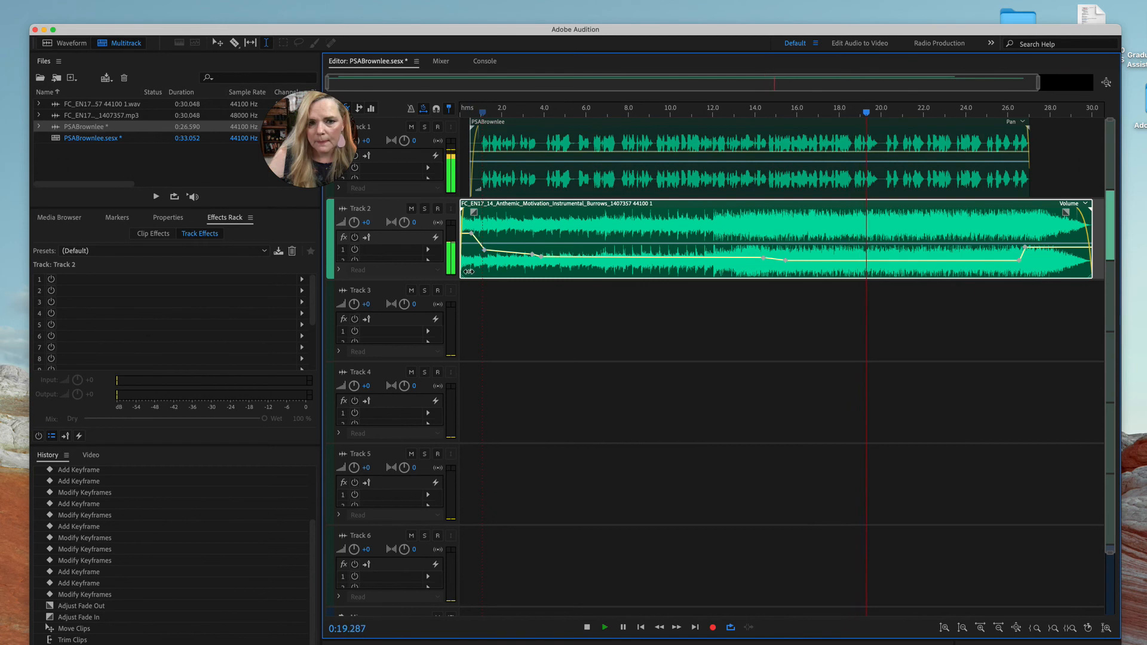
Set the music clip's gain to -1.8 dB and slightly lower its last volume keyframe near 27 seconds
{"action": "left_click_drag", "start_coordinate": [468, 271], "coordinate": [466, 275]}
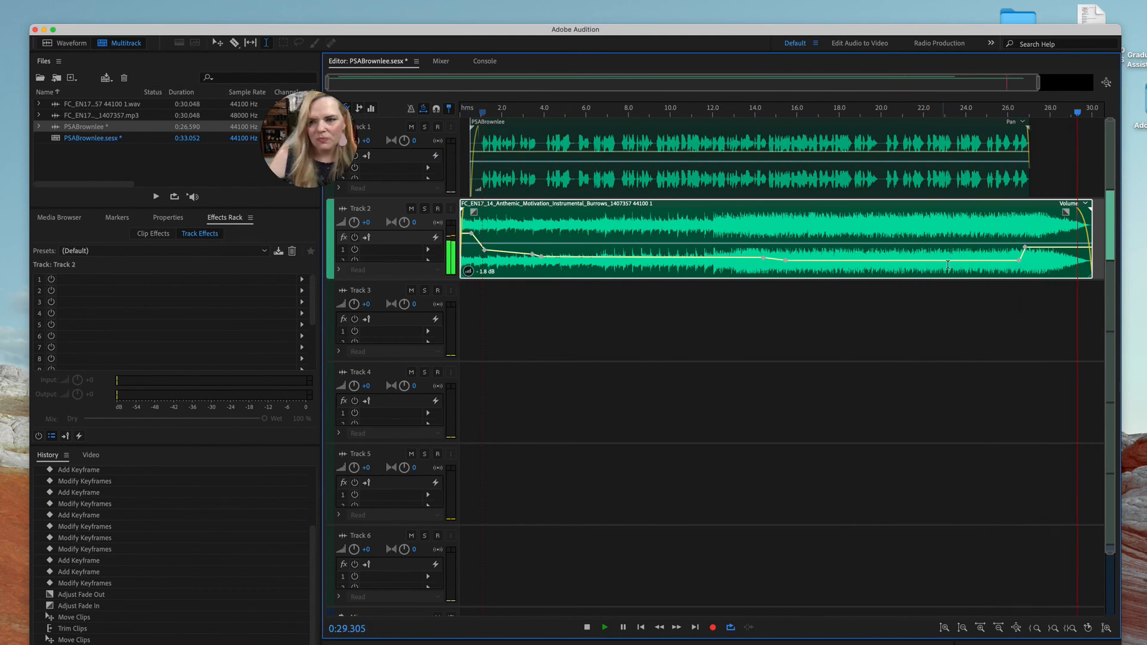
{"action": "key", "text": "space"}
{"action": "left_click_drag", "start_coordinate": [1026, 247], "coordinate": [1030, 251]}
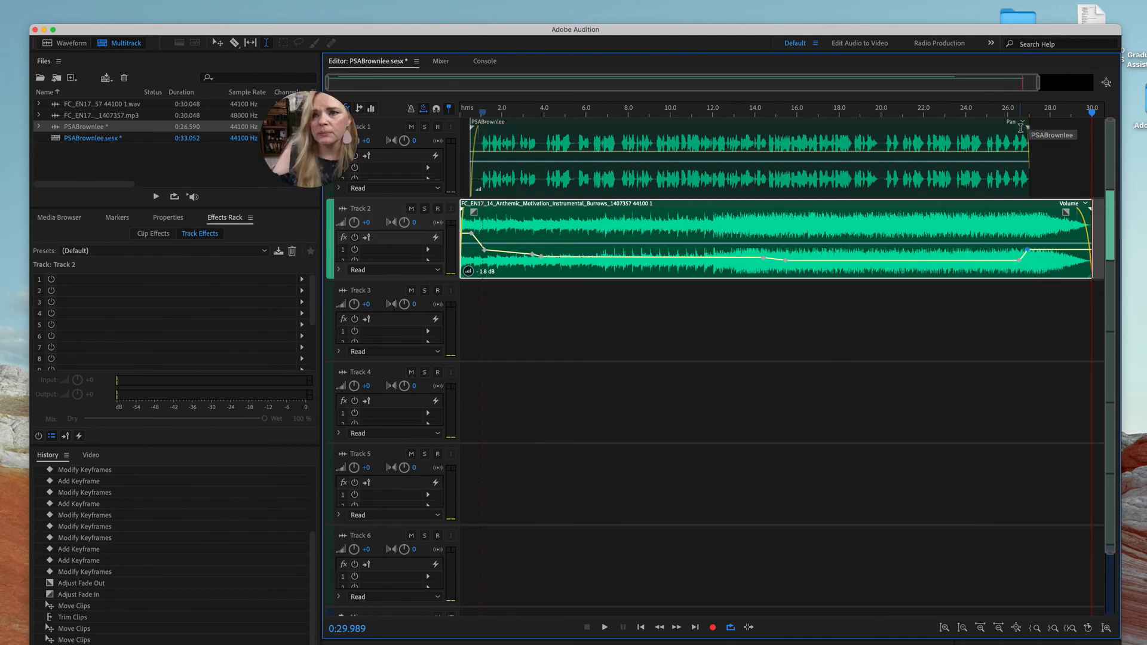
Time-stretch the voice clip to 111% so it ends at about 30 seconds, and listen to it from about 23 seconds
{"action": "left_click", "coordinate": [1021, 132]}
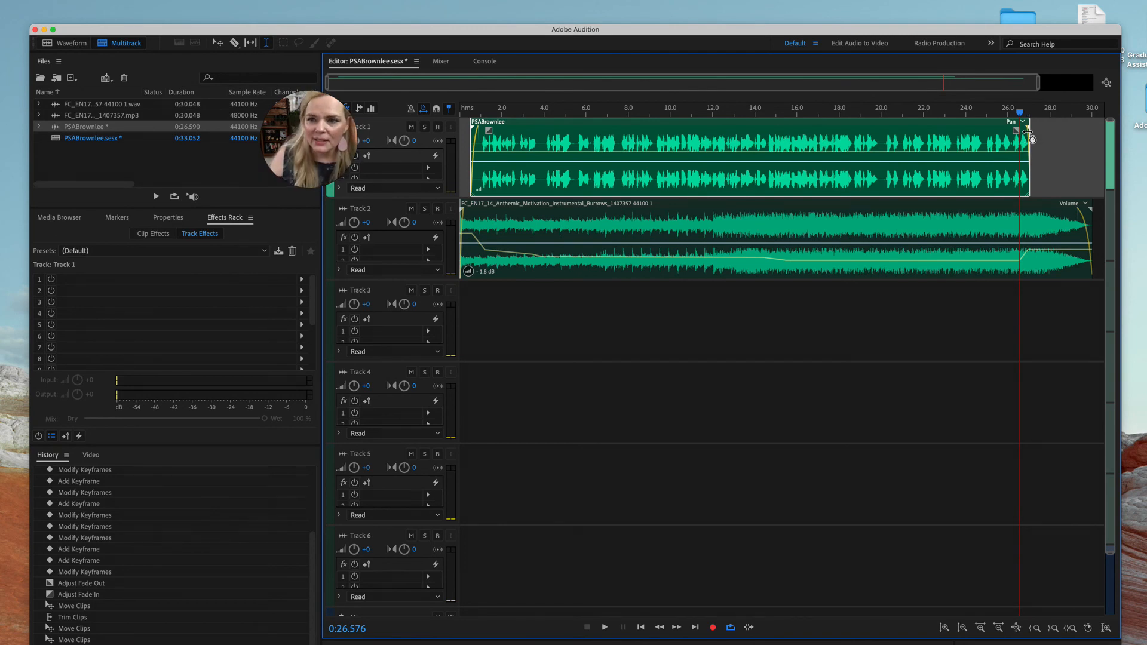
{"action": "left_click_drag", "start_coordinate": [1029, 132], "coordinate": [1094, 133]}
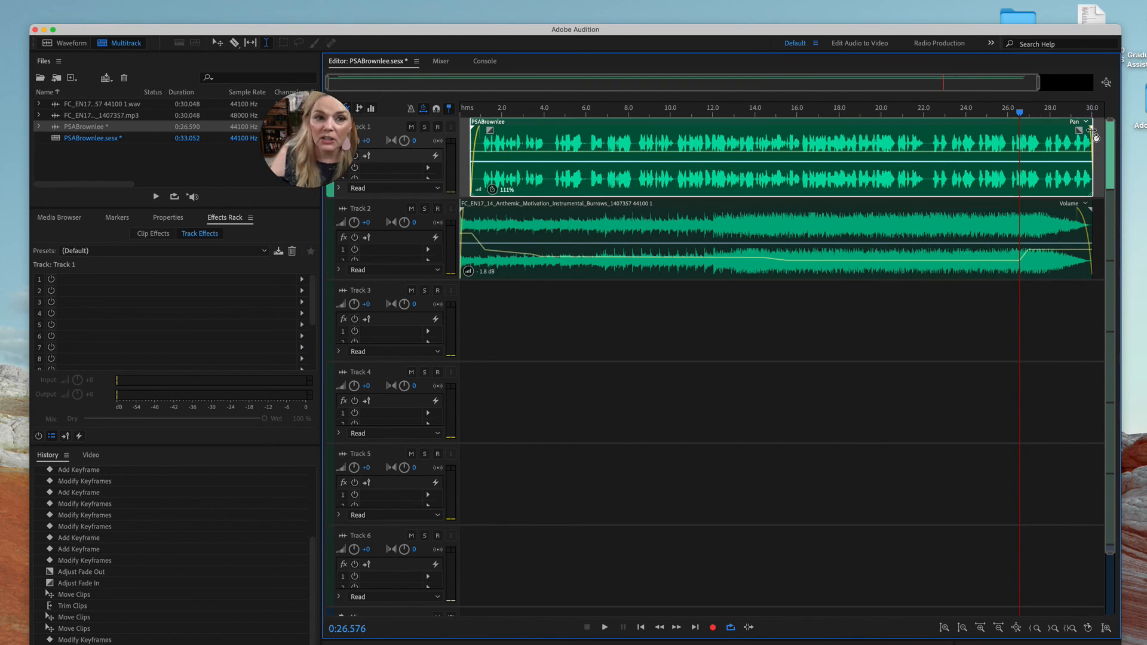
{"action": "left_click_drag", "start_coordinate": [1019, 112], "coordinate": [942, 113]}
{"action": "key", "text": "space"}
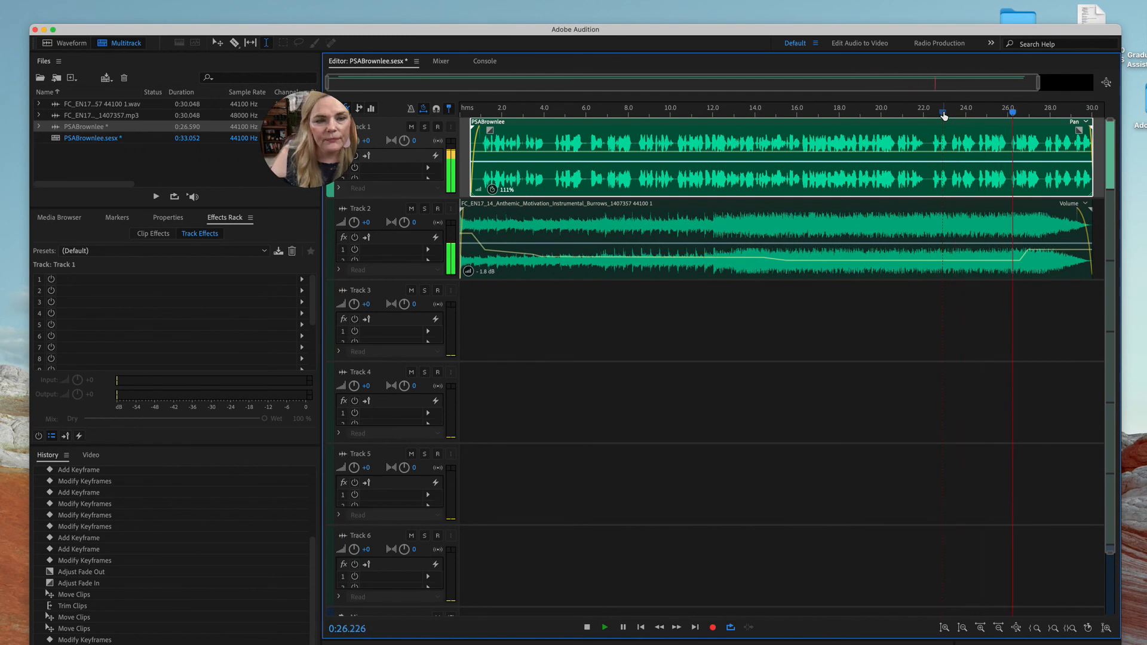
{"action": "scroll", "coordinate": [944, 116], "scroll_direction": "down", "scroll_amount": 1}
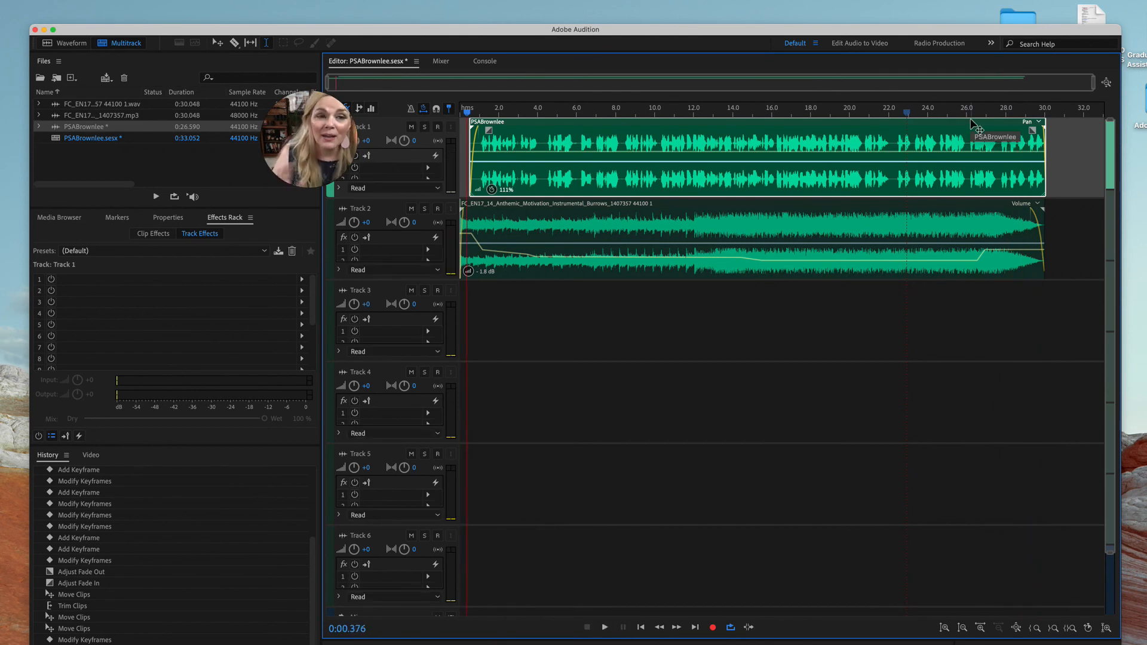
Reduce the voice clip's time stretch to 104% and listen to the beginning of the mix
{"action": "left_click_drag", "start_coordinate": [1044, 130], "coordinate": [1013, 134]}
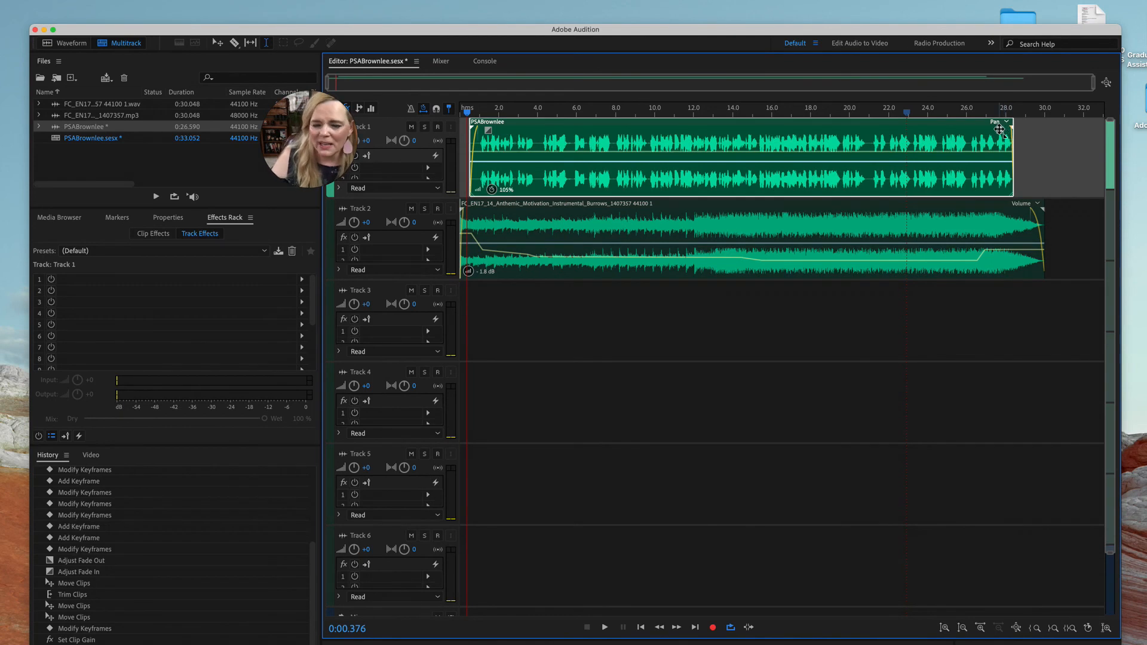
{"action": "left_click_drag", "start_coordinate": [1013, 132], "coordinate": [1011, 136]}
{"action": "key", "text": "space"}
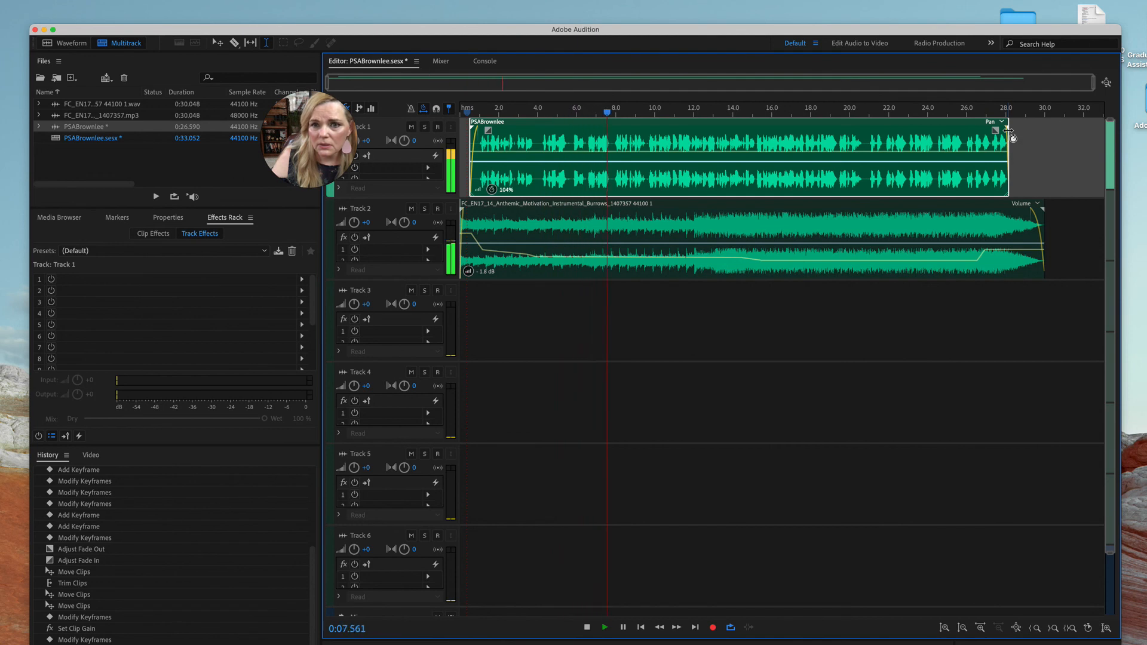
{"action": "key", "text": "space"}
Set the voice clip's time stretch to 102% and move the music's last volume keyframe to about 27 seconds, slightly lower
{"action": "left_click_drag", "start_coordinate": [1008, 130], "coordinate": [944, 133]}
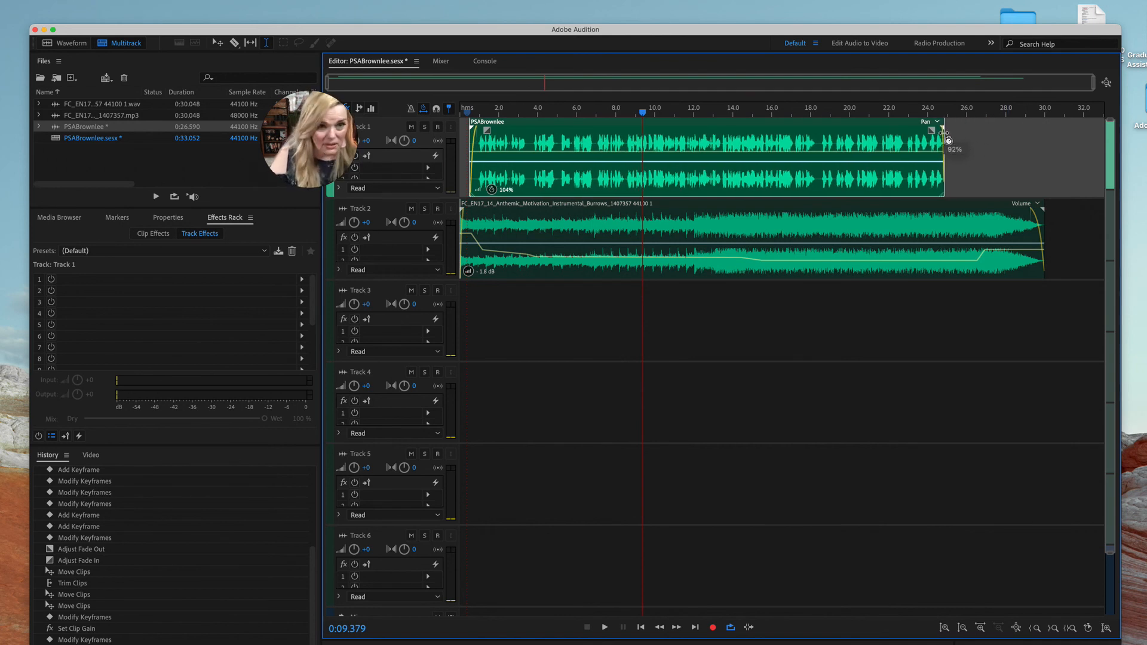
{"action": "left_click_drag", "start_coordinate": [944, 133], "coordinate": [998, 133]}
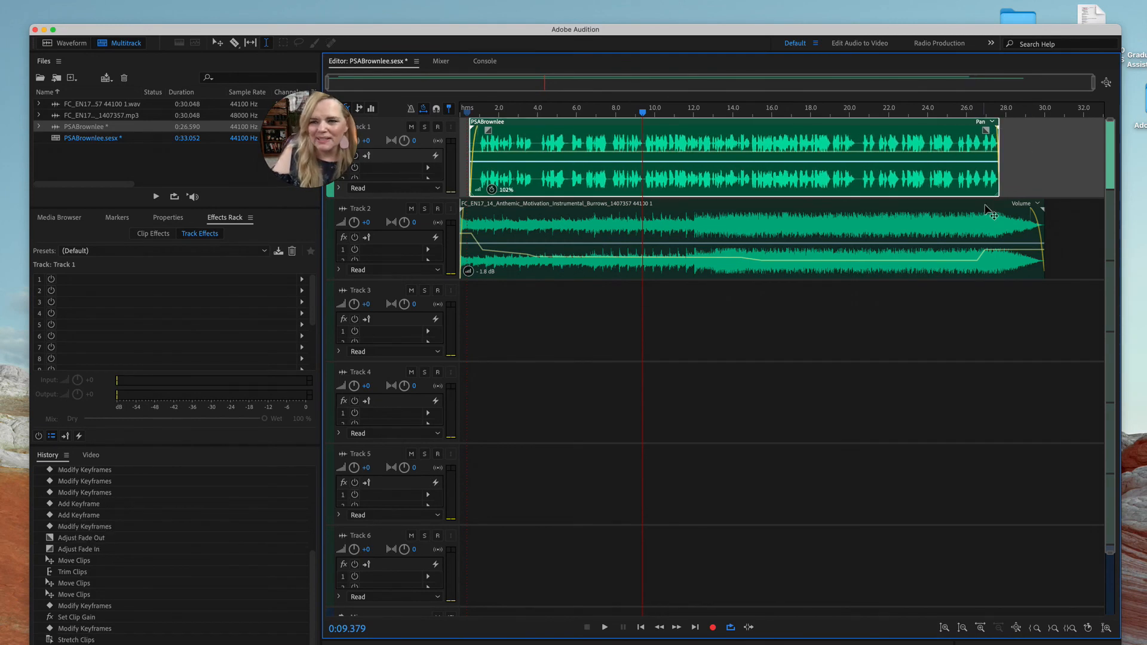
{"action": "left_click", "coordinate": [988, 249]}
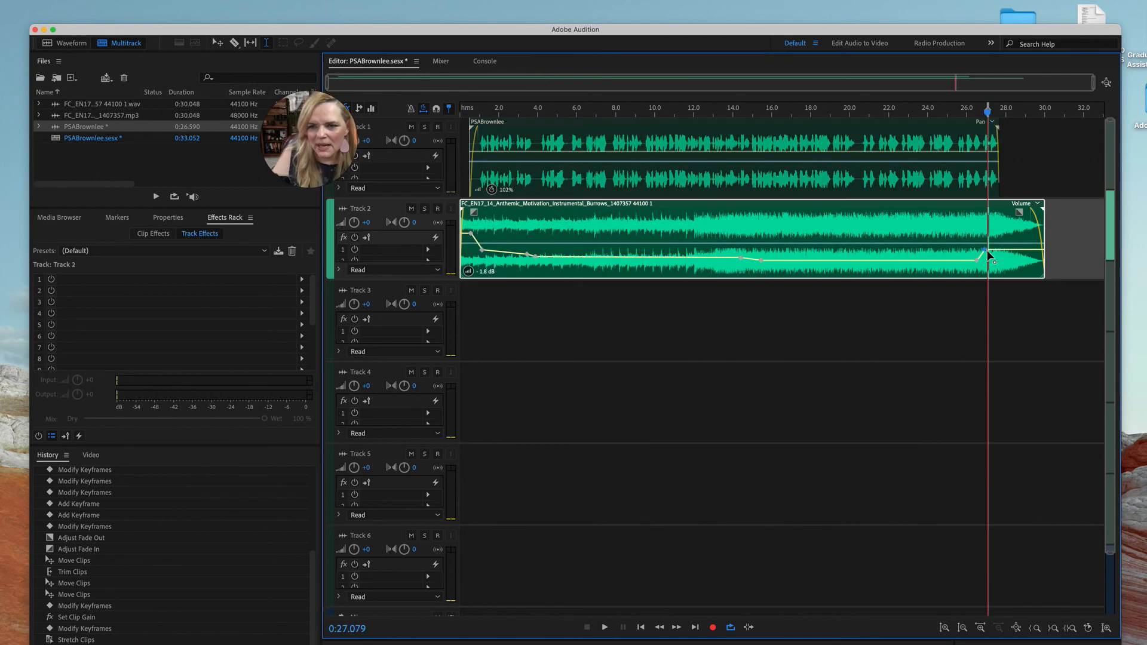
{"action": "left_click_drag", "start_coordinate": [984, 249], "coordinate": [988, 254]}
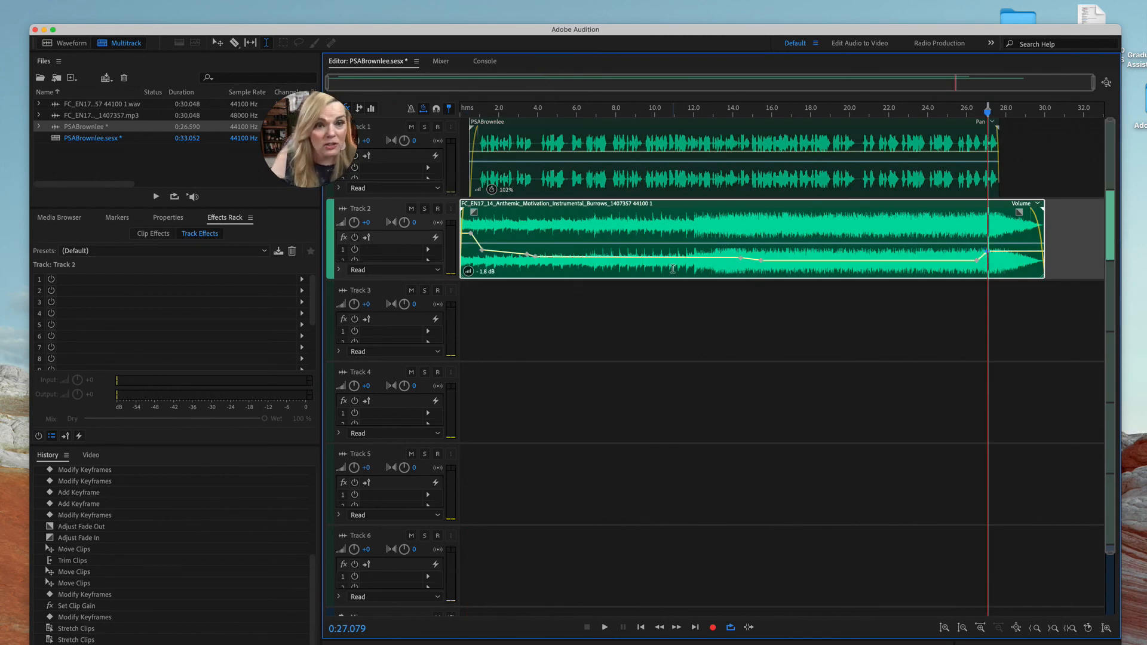
Select the session from 0 to about 31 seconds and bounce the selected clips in the time selection to a new track
{"action": "left_click", "coordinate": [673, 290]}
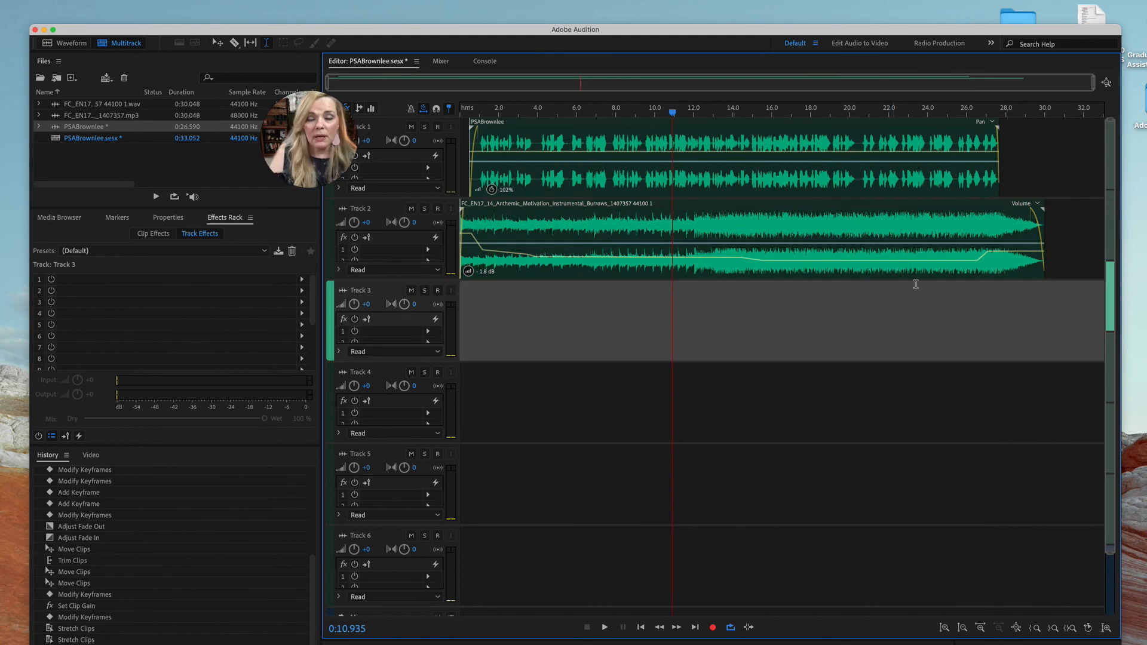
{"action": "left_click_drag", "start_coordinate": [1066, 295], "coordinate": [457, 280]}
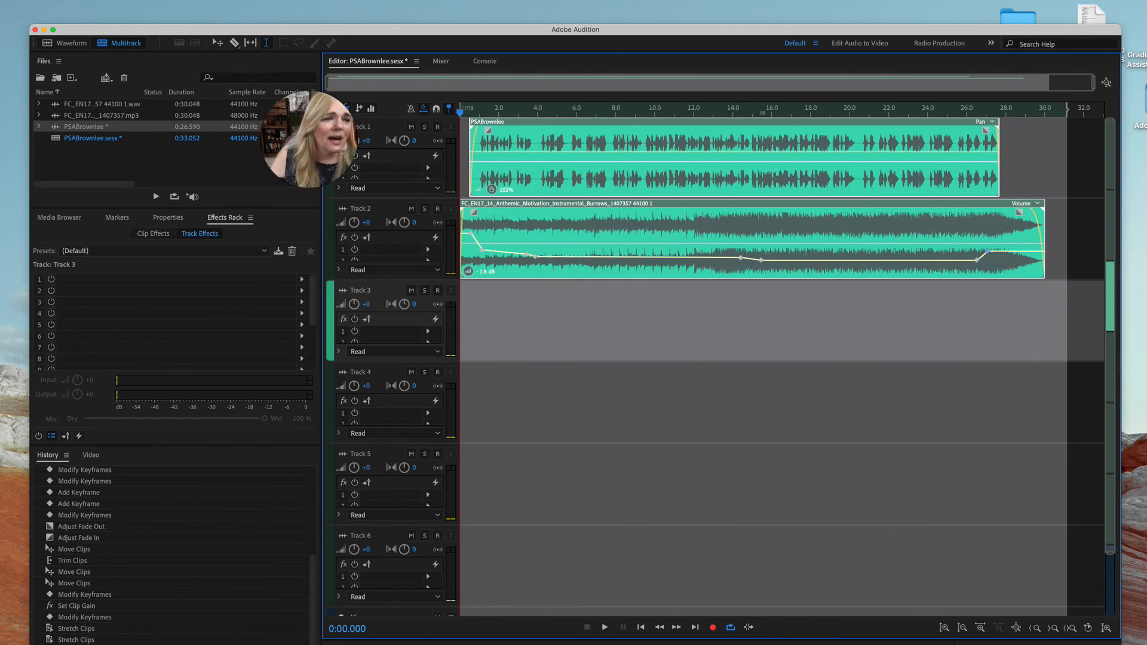
{"action": "left_click", "coordinate": [1, 1]}
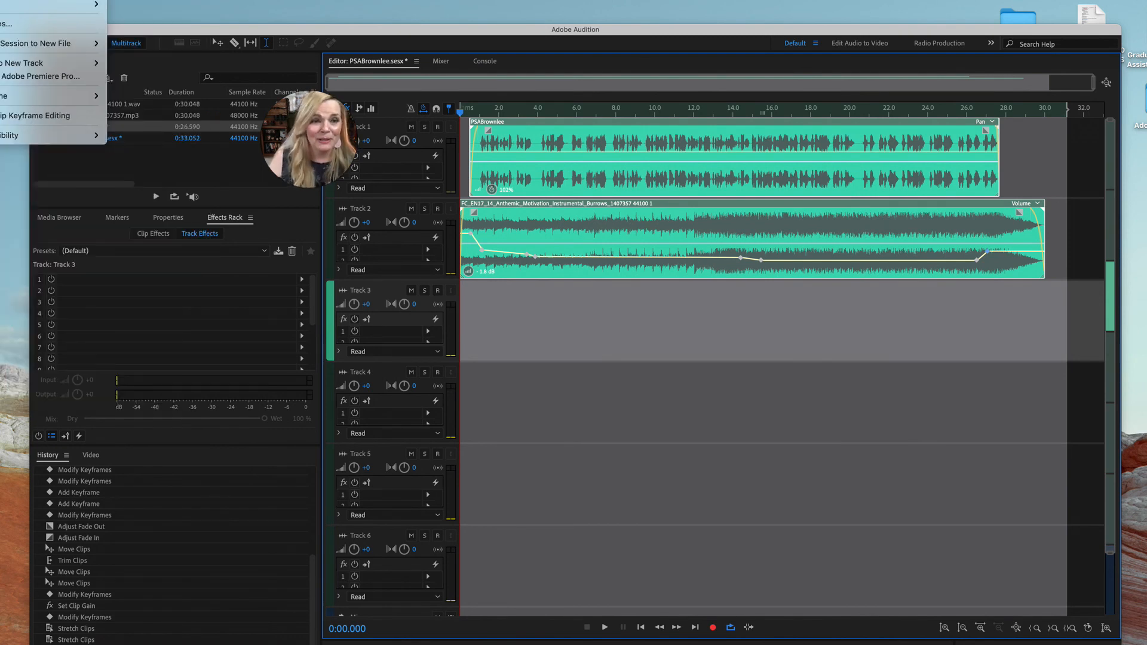
{"action": "mouse_move", "coordinate": [24, 62]}
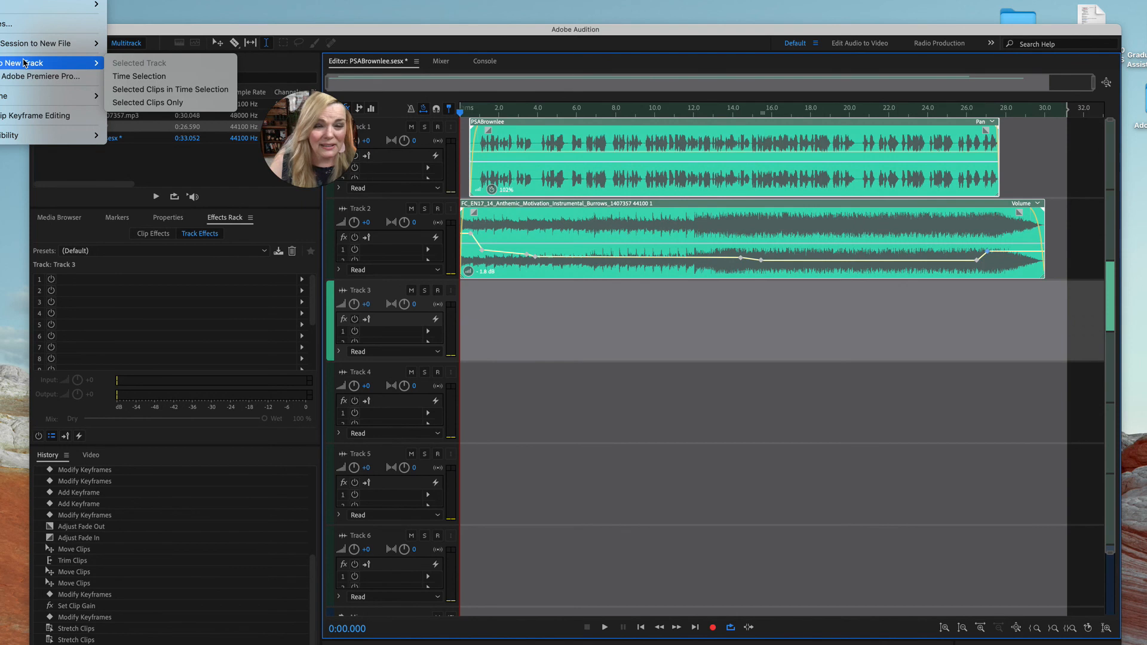
{"action": "left_click", "coordinate": [141, 89]}
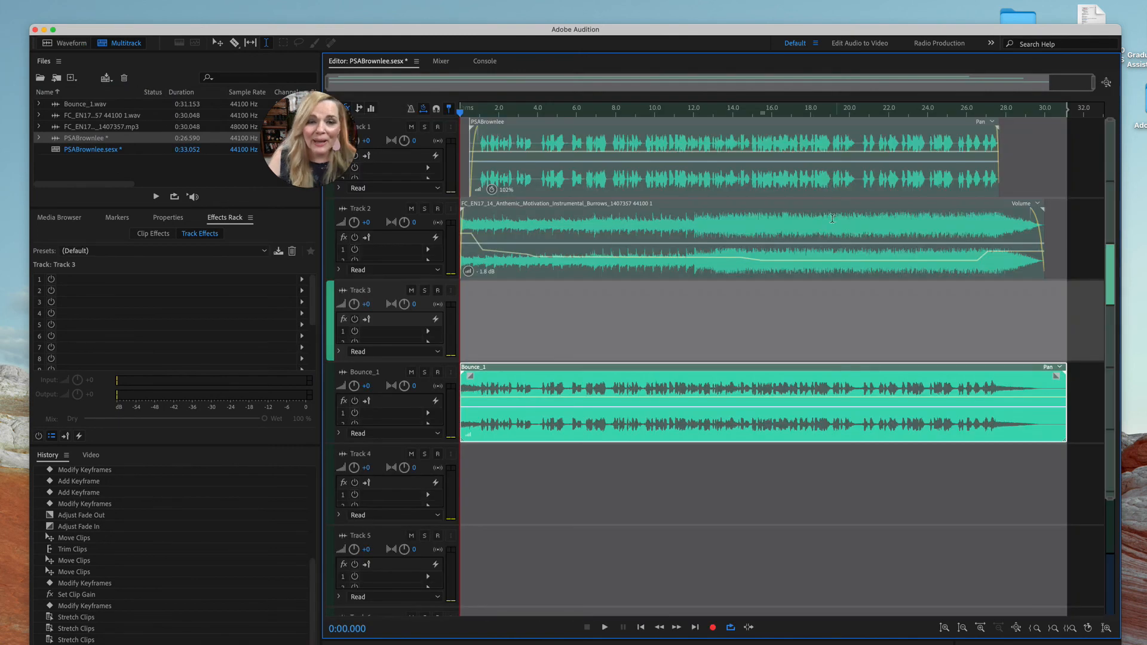
Mute Track 1 and Track 2 and play the bounced mix from the start
{"action": "left_click", "coordinate": [569, 310]}
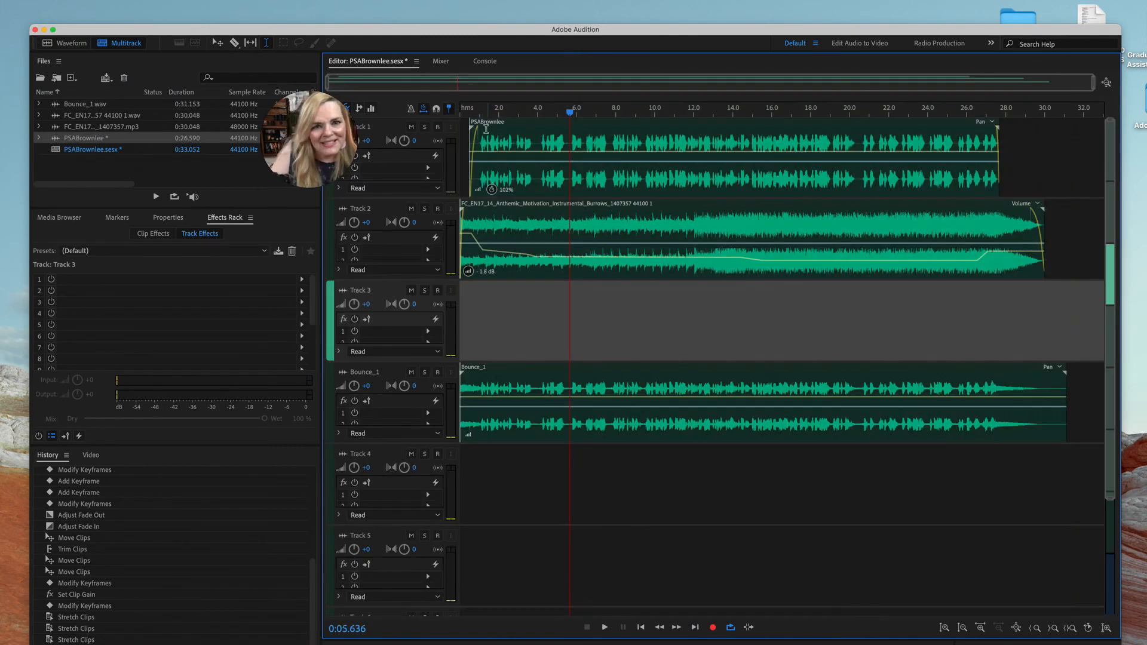
{"action": "left_click", "coordinate": [412, 127]}
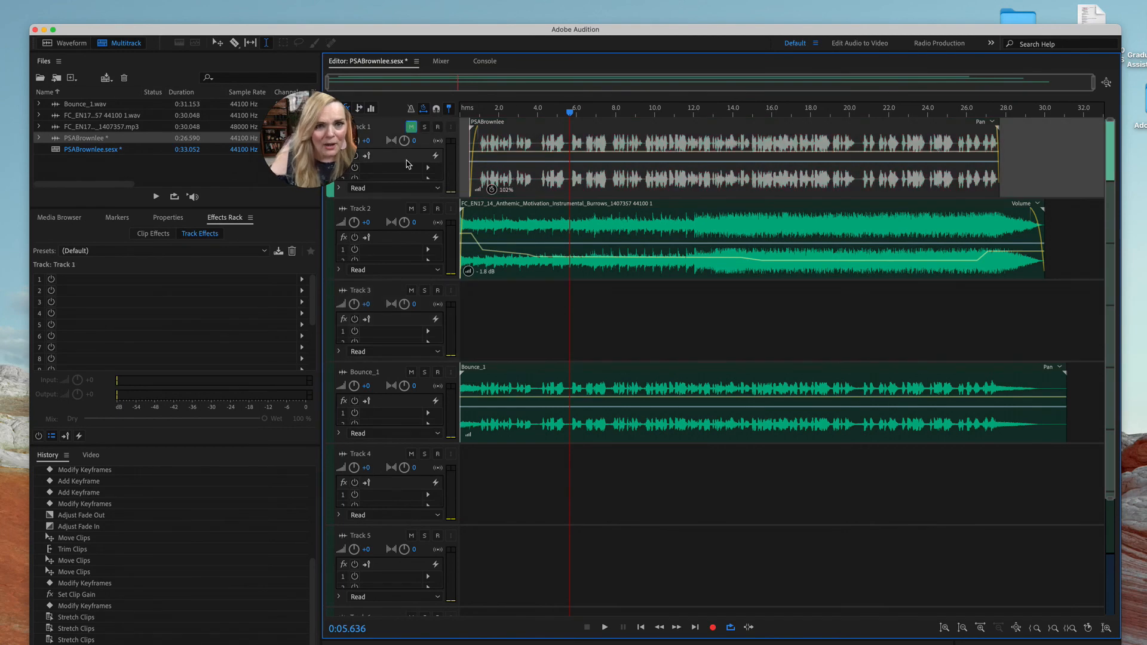
{"action": "left_click", "coordinate": [411, 209]}
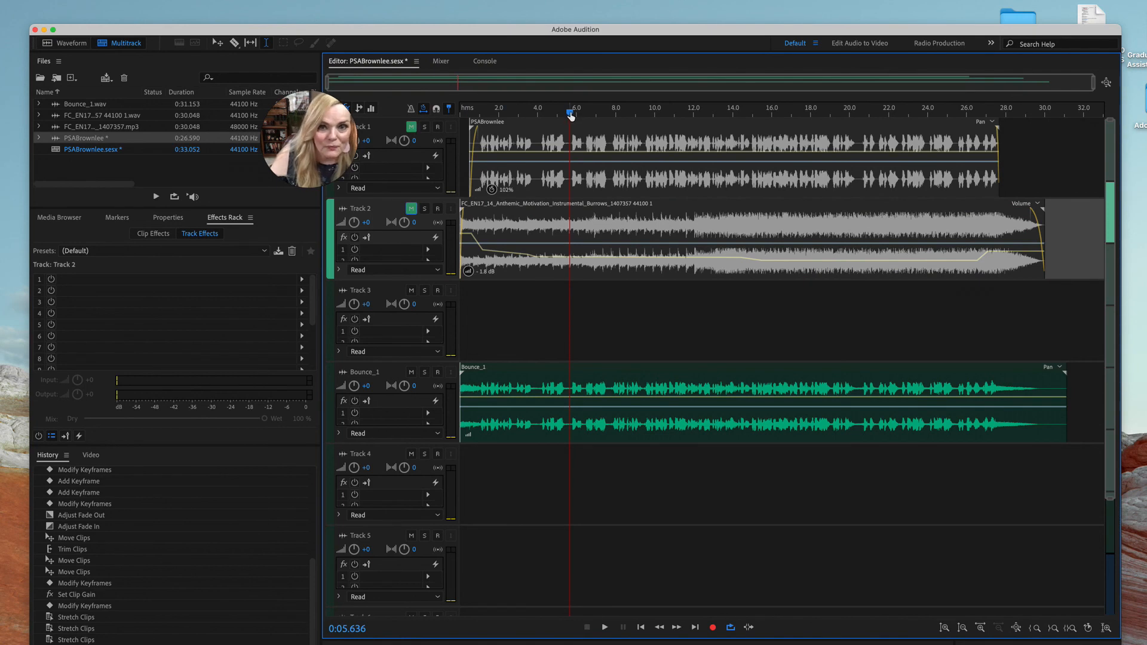
{"action": "key", "text": "Home"}
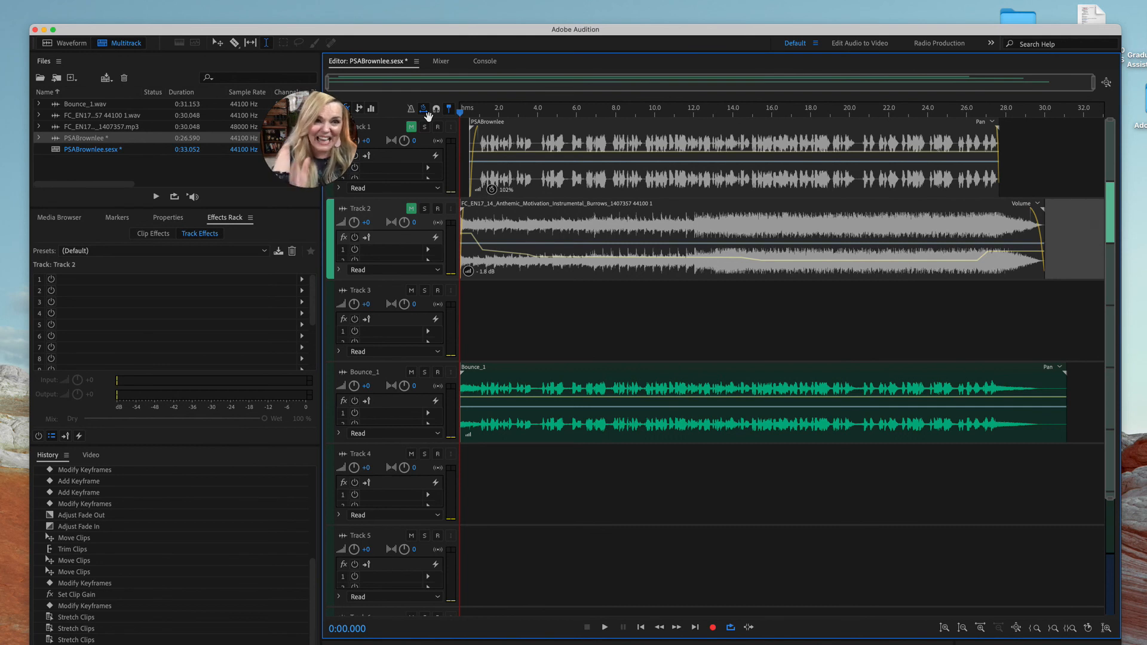
{"action": "key", "text": "space"}
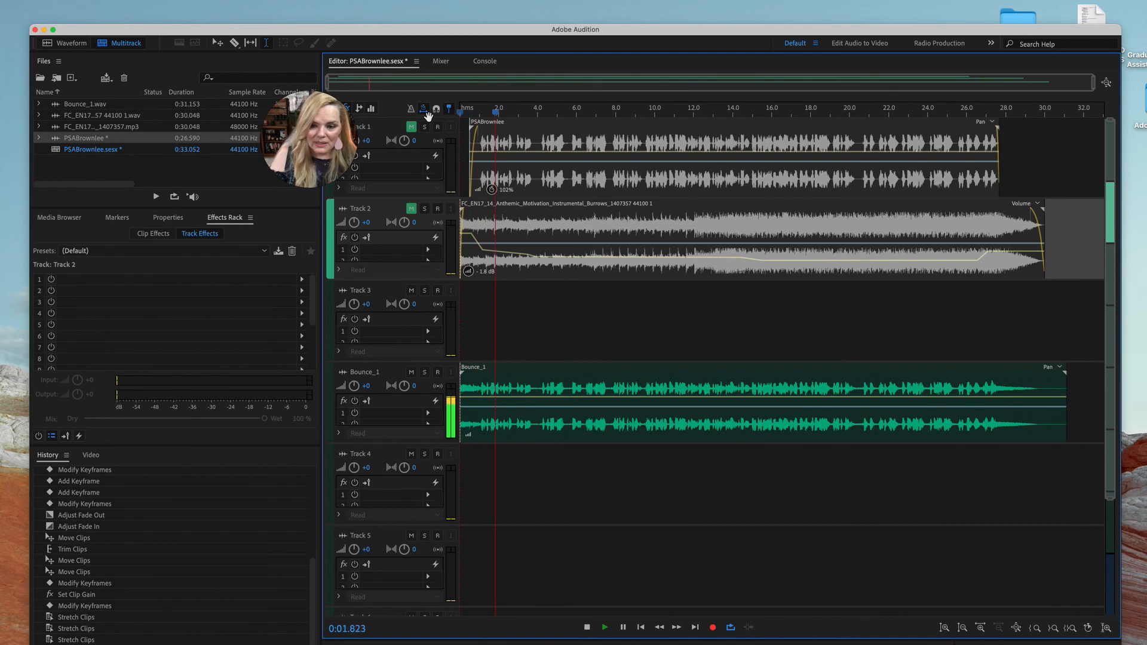
Raise the bounced clip's gain to 3.6 dB during playback, stop playback, and trim the clip's end to about 30 seconds
{"action": "left_click", "coordinate": [502, 401]}
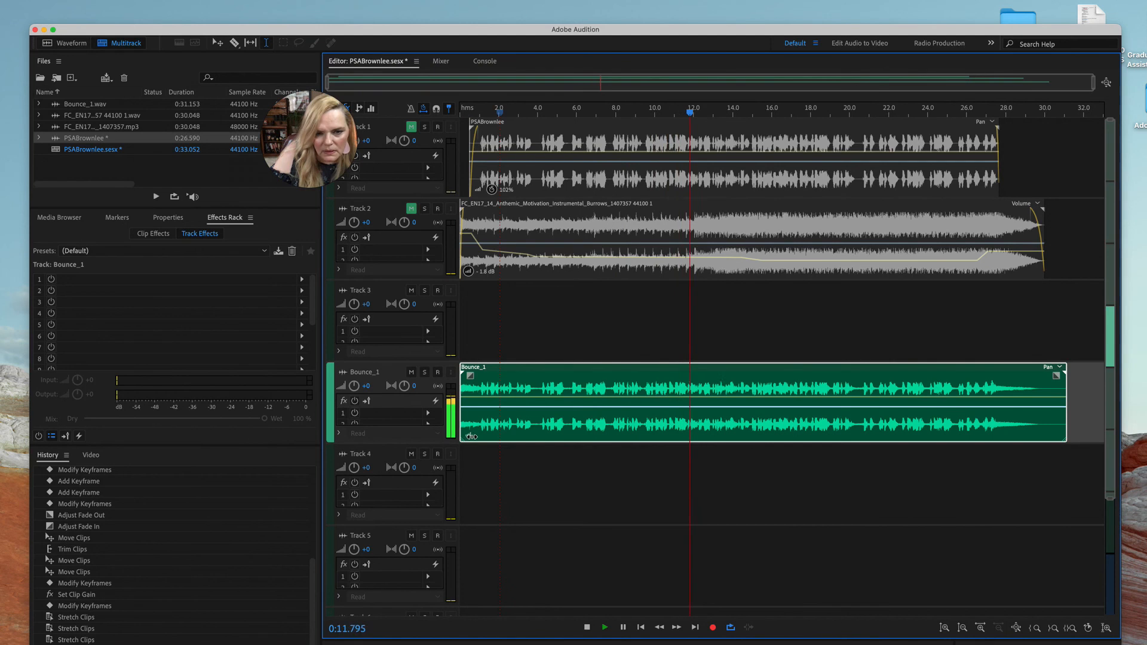
{"action": "mouse_move", "coordinate": [471, 436]}
{"action": "left_mouse_down"}
{"action": "mouse_move", "coordinate": [461, 432]}
{"action": "mouse_move", "coordinate": [482, 435]}
{"action": "left_mouse_up"}
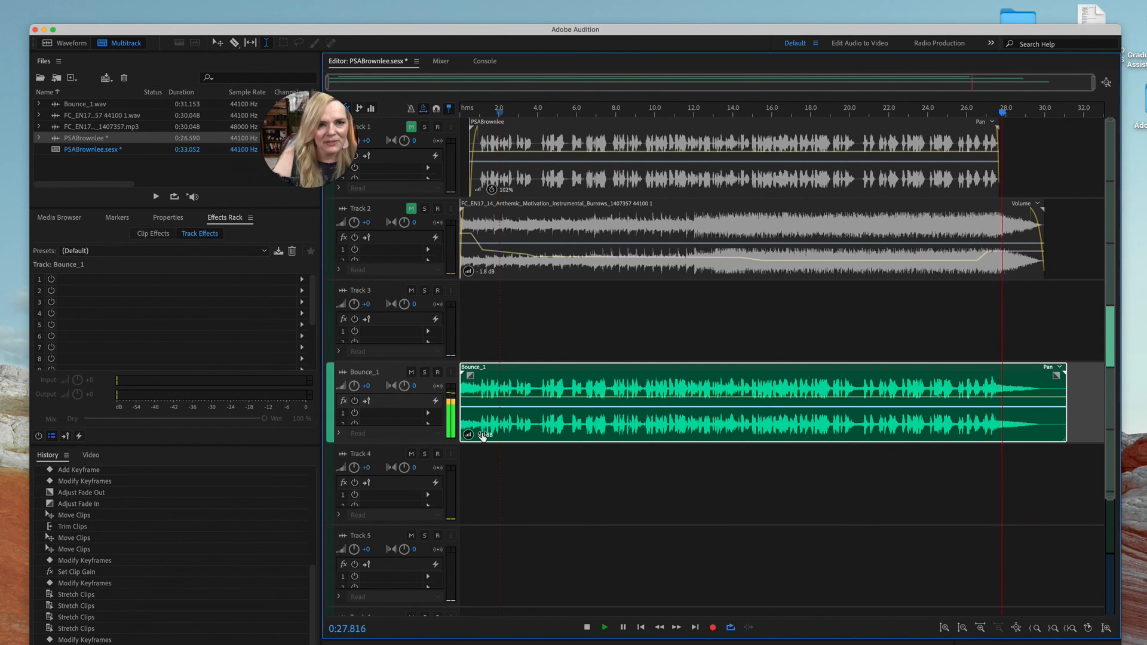
{"action": "key", "text": "space"}
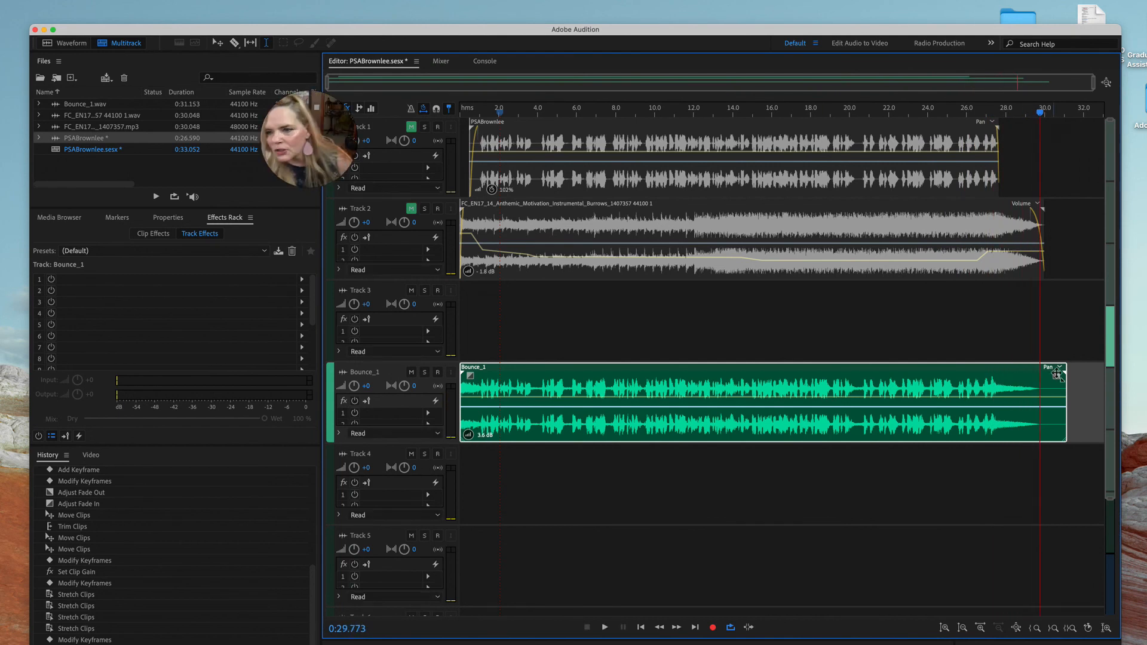
{"action": "left_click_drag", "start_coordinate": [1066, 387], "coordinate": [1044, 387]}
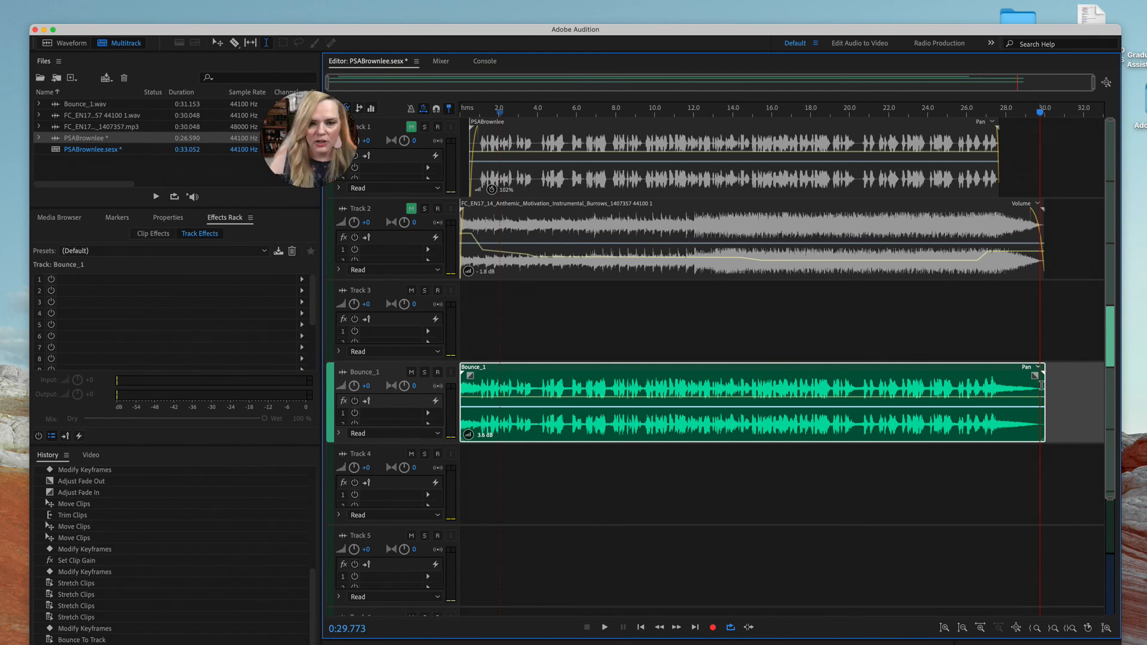
Select the time range from 0 to just past the bounced clip and export the selected clips as an MP3 multitrack mixdown to the Desktop
{"action": "left_click", "coordinate": [834, 467]}
{"action": "left_click_drag", "start_coordinate": [1078, 467], "coordinate": [431, 359]}
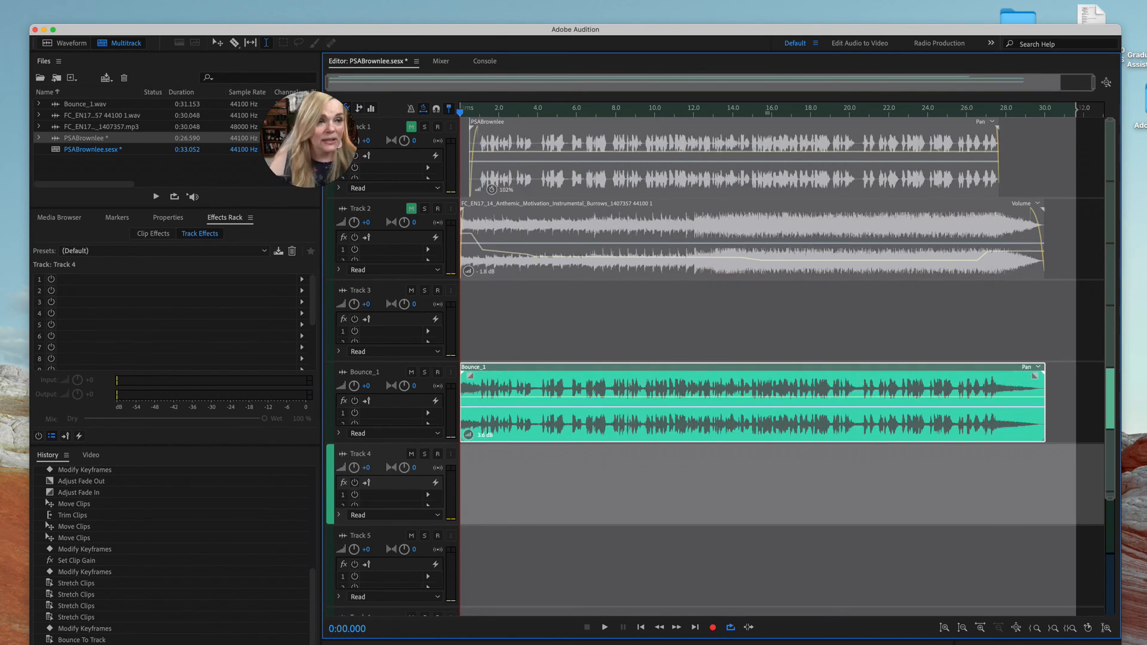
{"action": "left_click", "coordinate": [0, 0]}
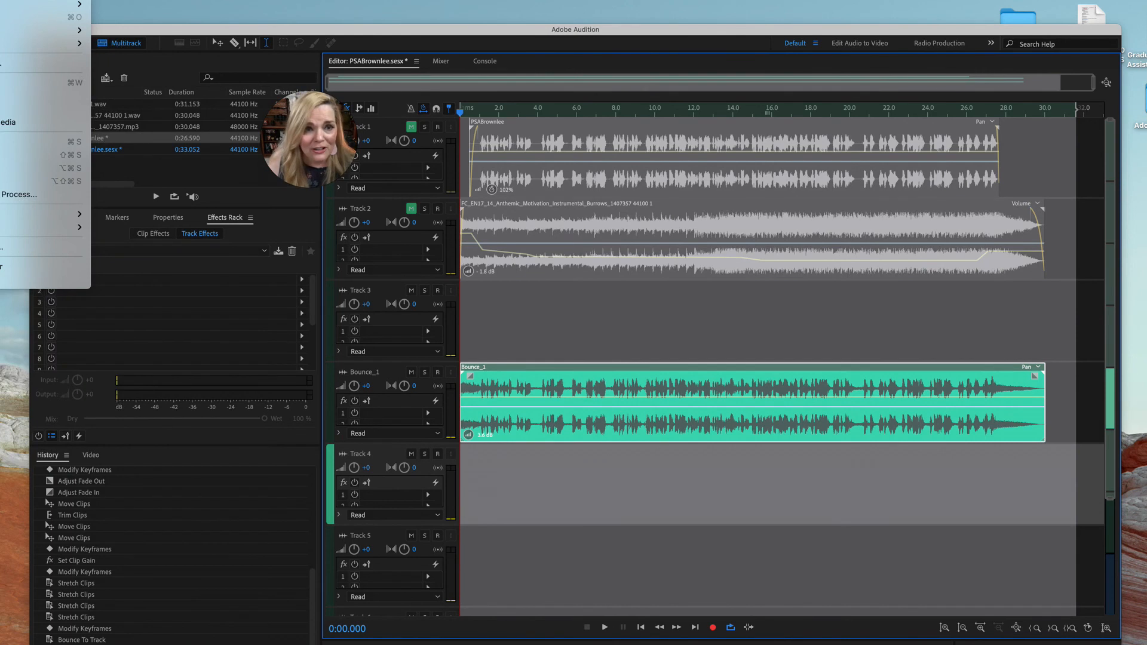
{"action": "mouse_move", "coordinate": [42, 227]}
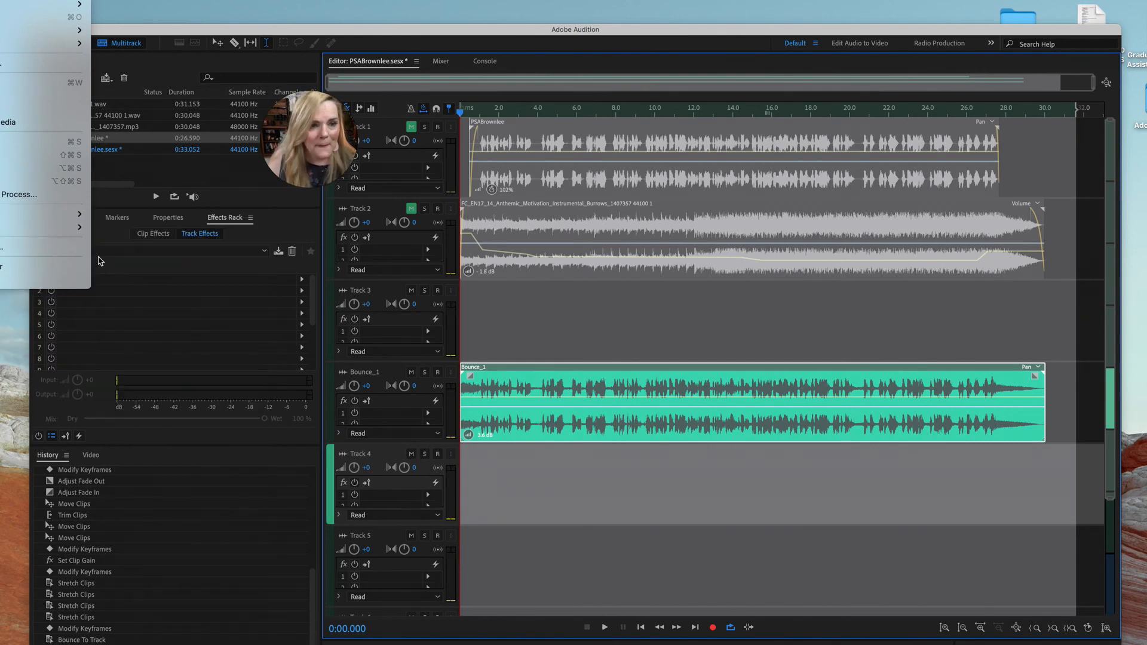
{"action": "mouse_move", "coordinate": [158, 293]}
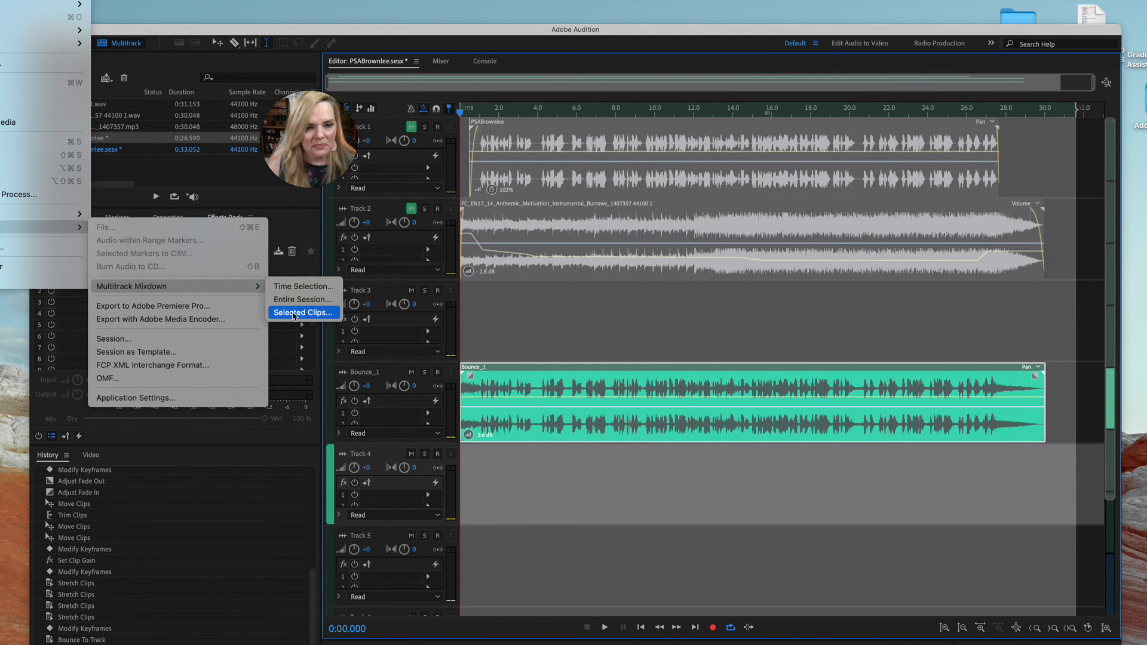
{"action": "left_click", "coordinate": [293, 316]}
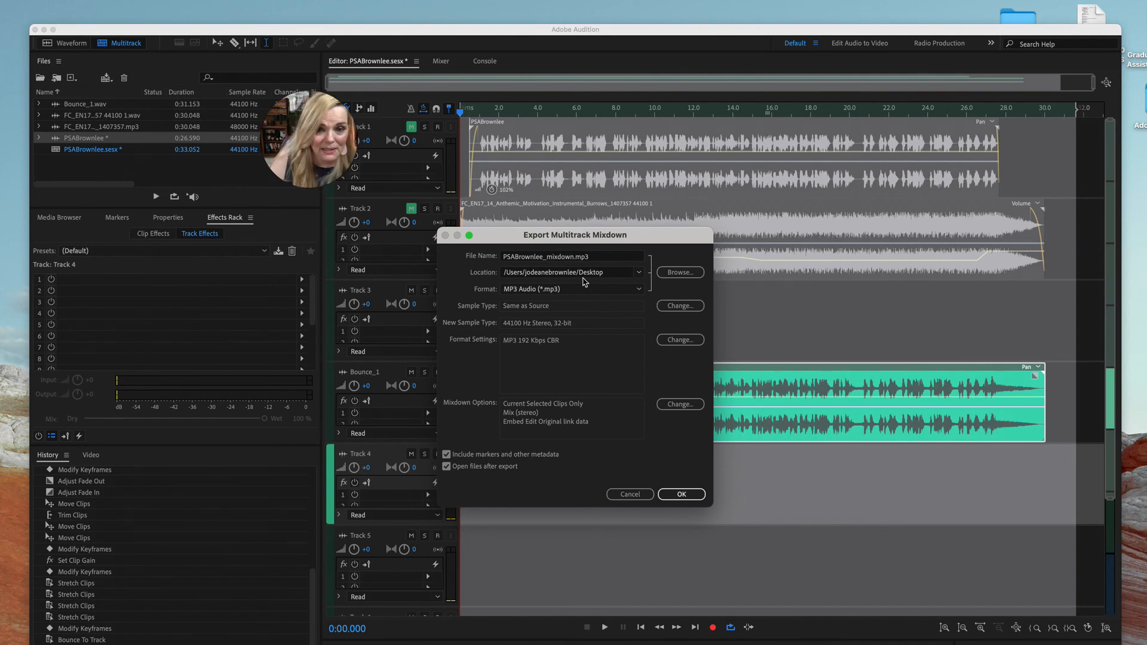
{"action": "left_click", "coordinate": [682, 494]}
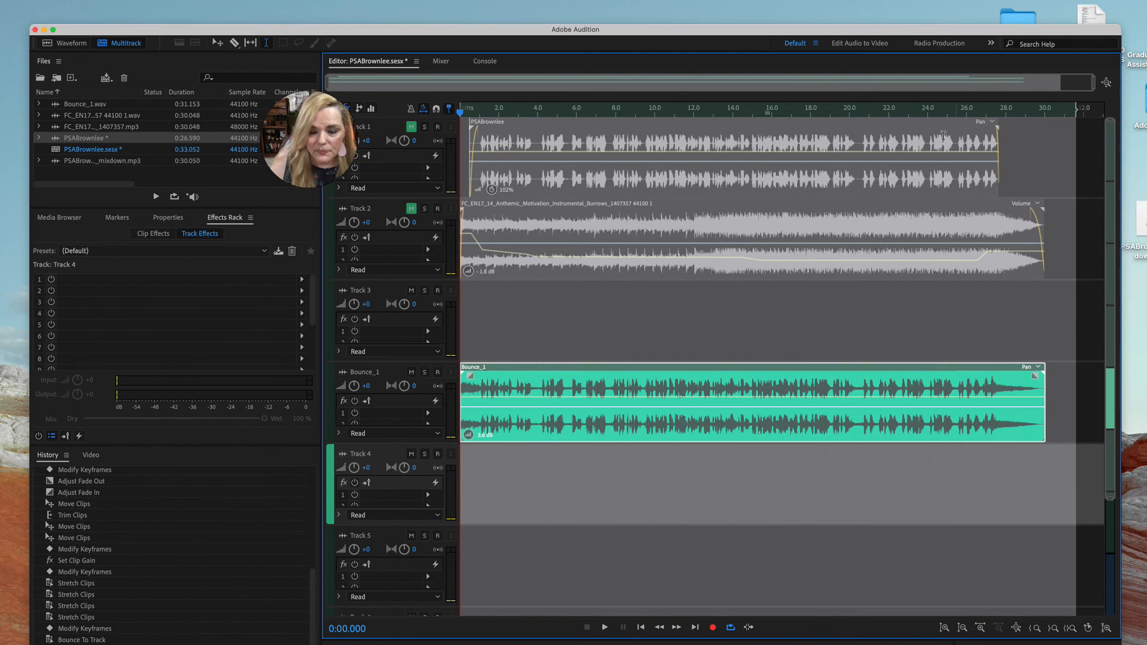
Uncover the desktop, place the exported mixdown MP3 in its open area, and return the editor window to its working place
{"action": "left_click_drag", "start_coordinate": [795, 32], "coordinate": [770, 317]}
{"action": "left_click_drag", "start_coordinate": [1144, 221], "coordinate": [525, 225]}
{"action": "left_click", "coordinate": [520, 216]}
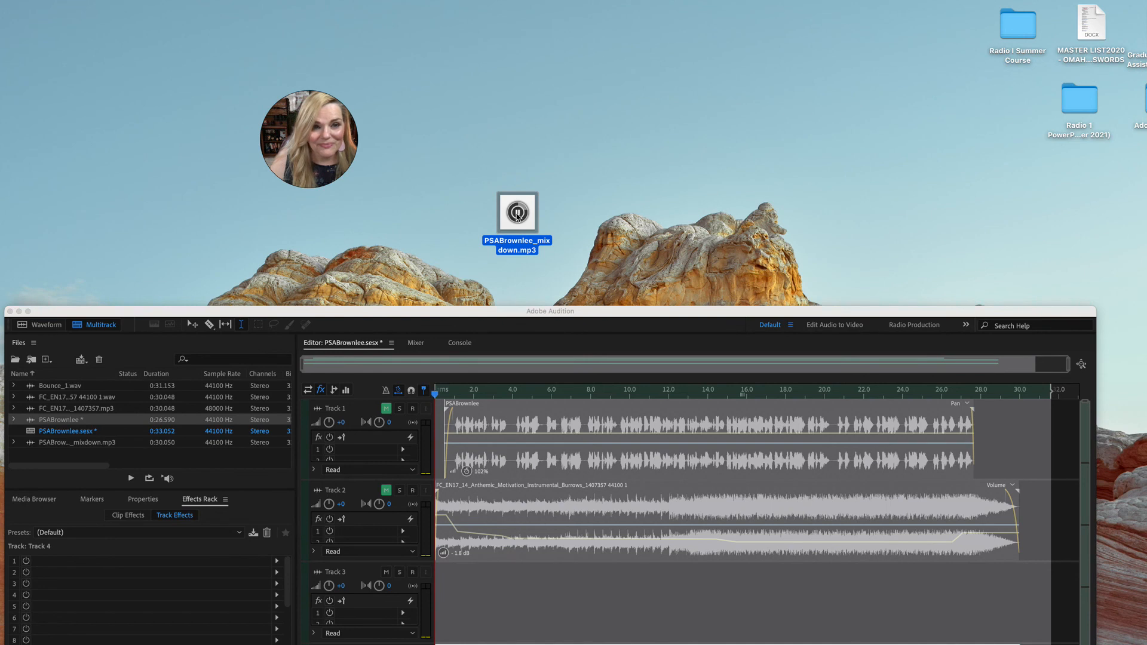
{"action": "left_click_drag", "start_coordinate": [558, 311], "coordinate": [556, 43]}
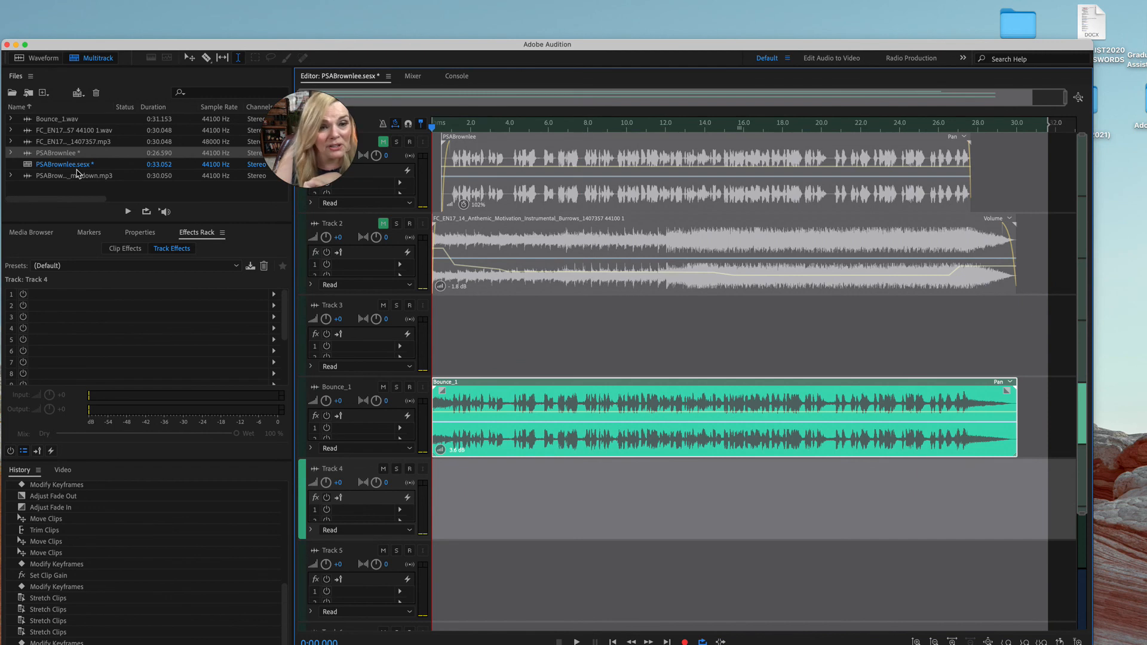
{"action": "left_click", "coordinate": [90, 72]}
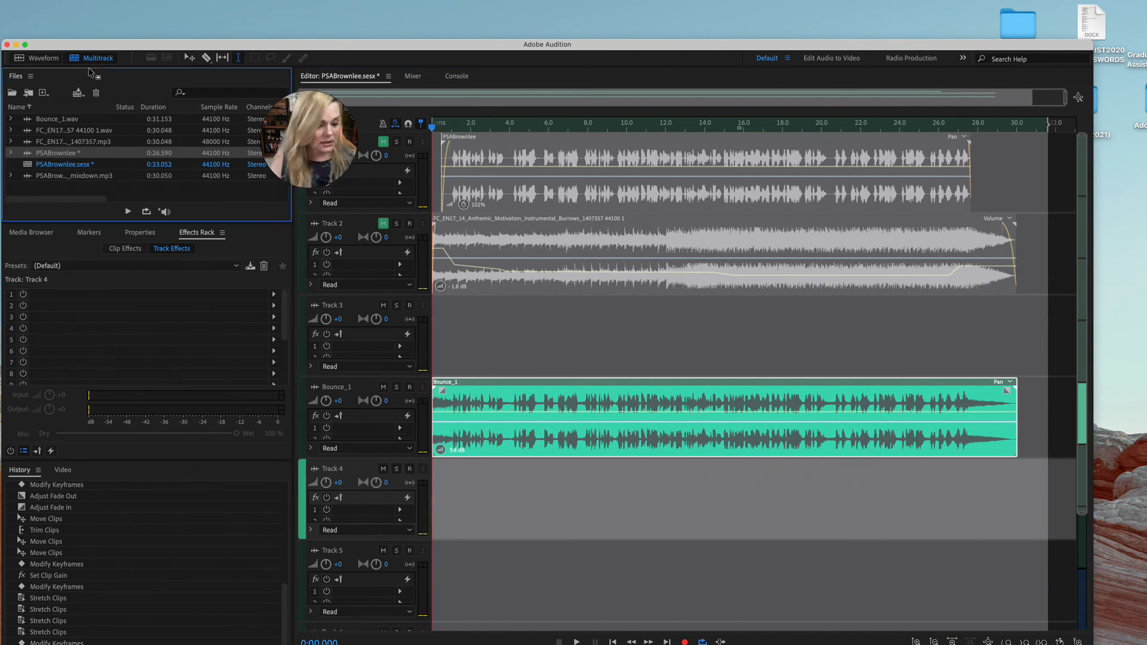